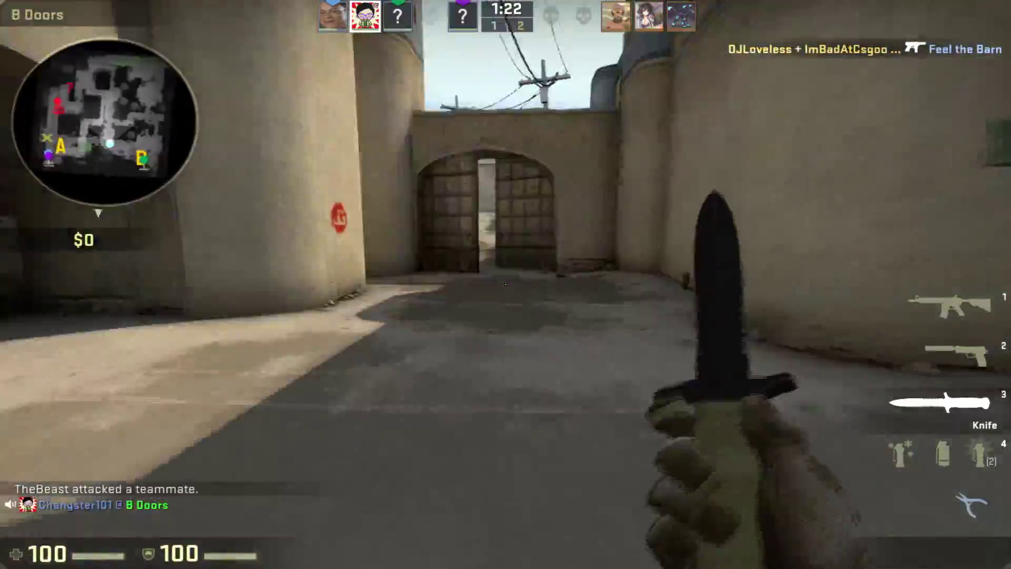
{"action": "key", "text": "w"}
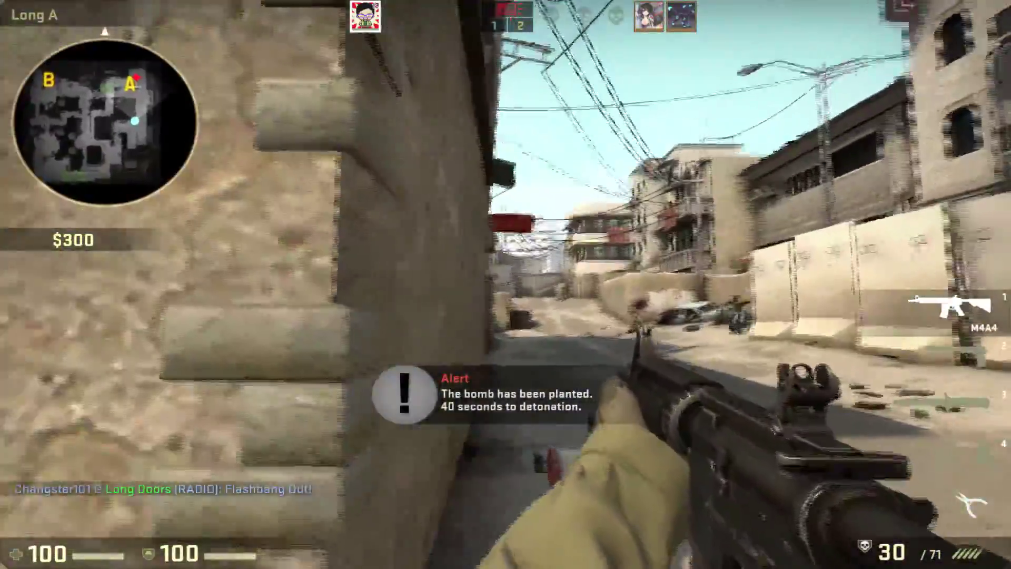
{"action": "left_click", "coordinate": [505, 284]}
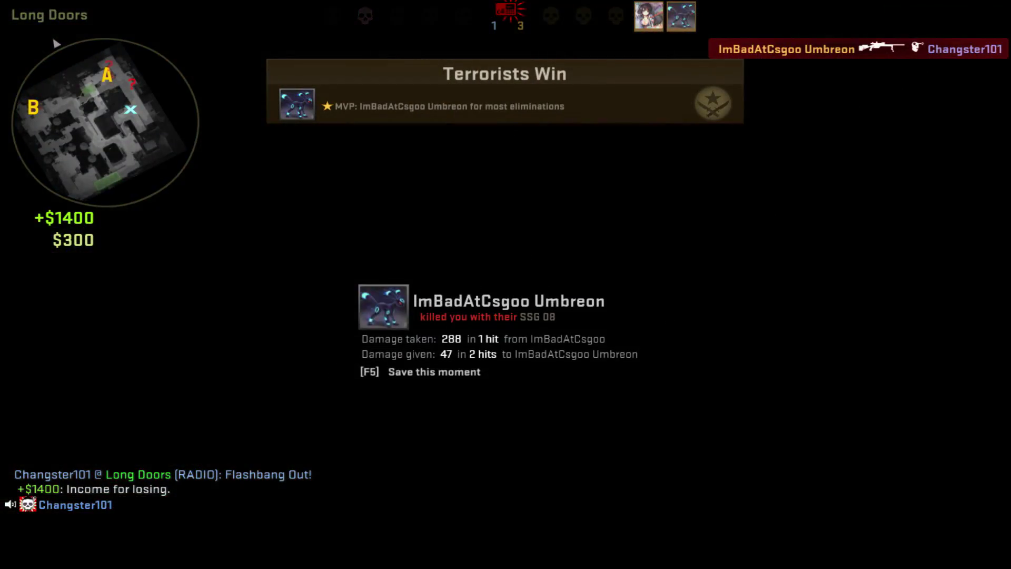
{"action": "key", "text": "grave"}
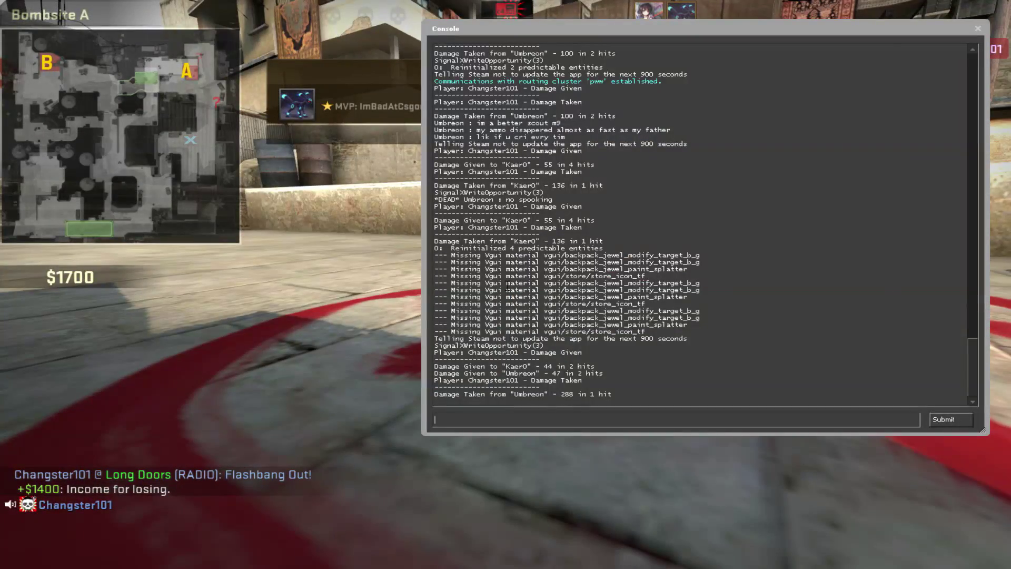
{"action": "key", "text": "grave"}
{"action": "key", "text": "Tab"}
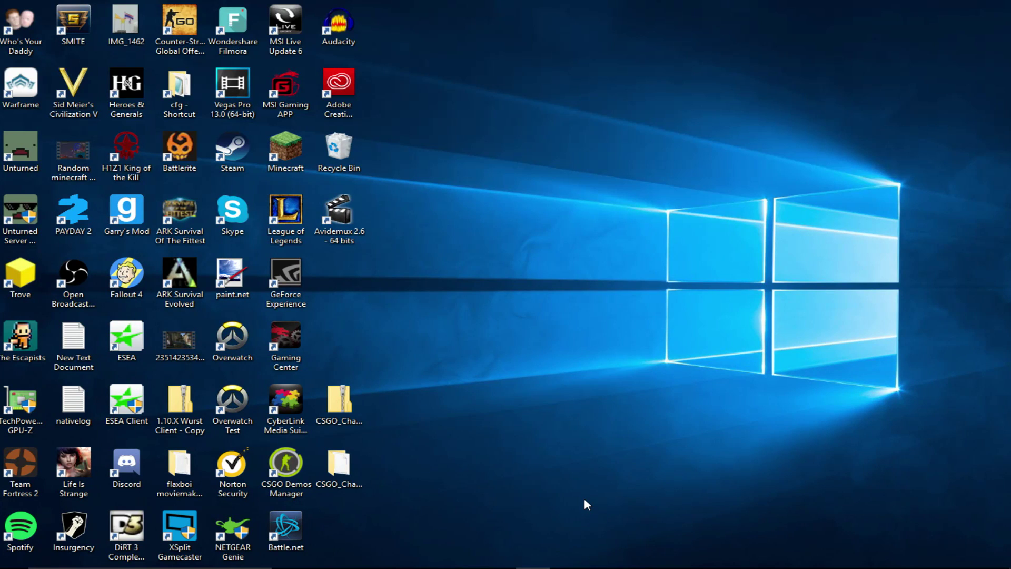
Switch to the Microsoft Edge browser and reload the config_t.json MediaFire page, dismissing the finished download notice
{"action": "mouse_move", "coordinate": [533, 567]}
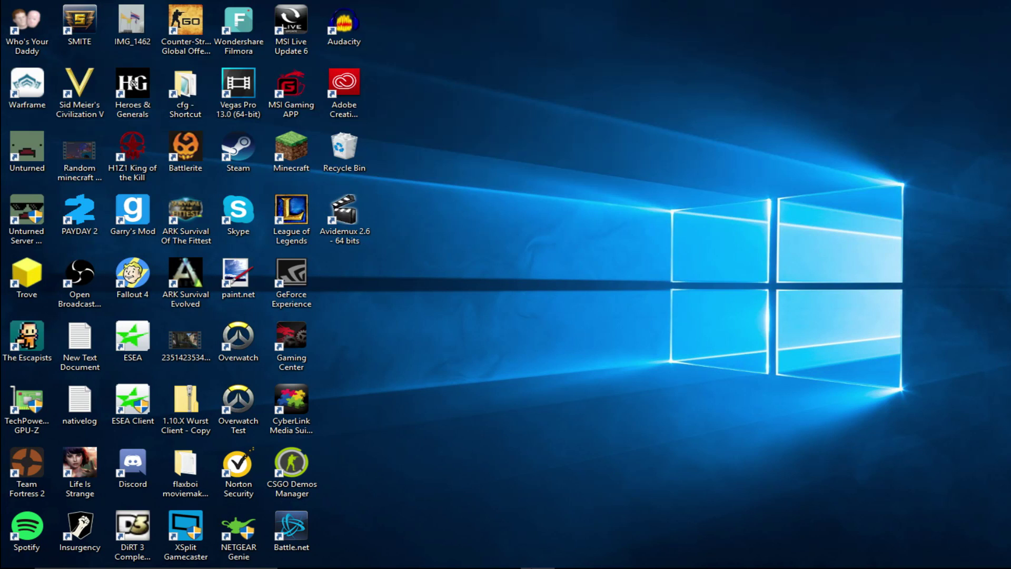
{"action": "mouse_move", "coordinate": [556, 567]}
{"action": "left_click", "coordinate": [326, 557]}
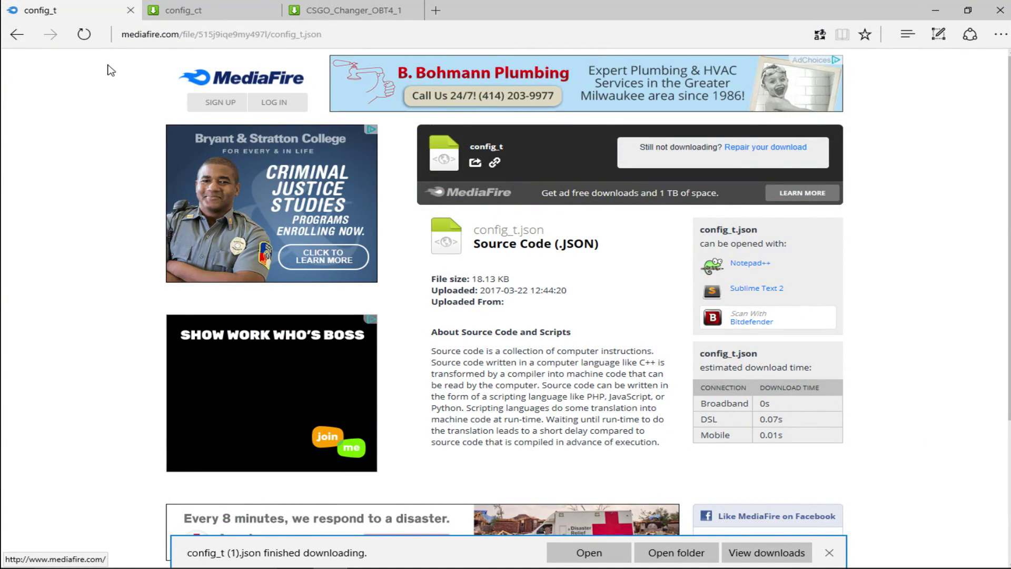
{"action": "left_click", "coordinate": [83, 35]}
{"action": "left_click", "coordinate": [226, 11]}
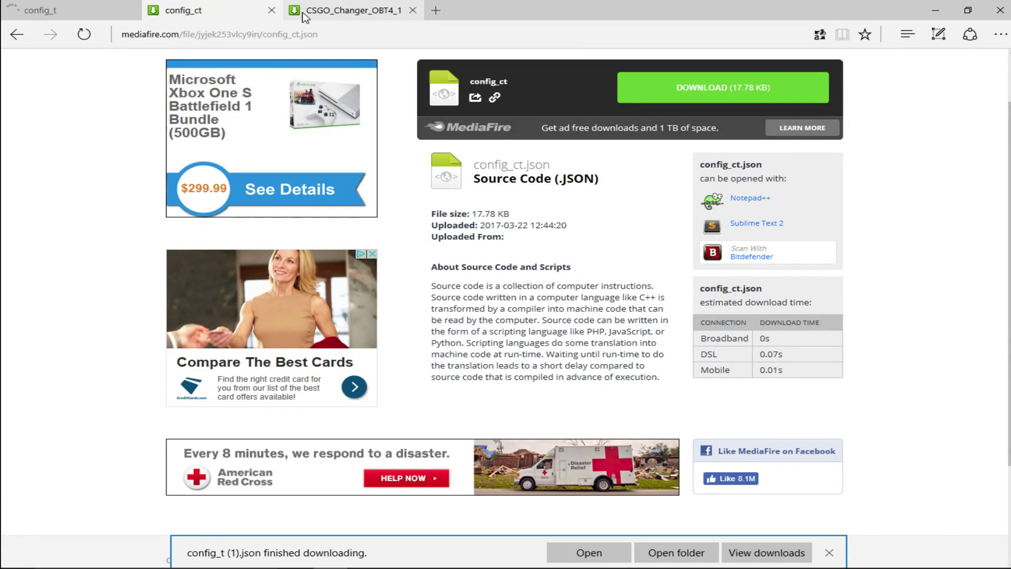
{"action": "left_click", "coordinate": [830, 553]}
{"action": "left_click", "coordinate": [79, 11]}
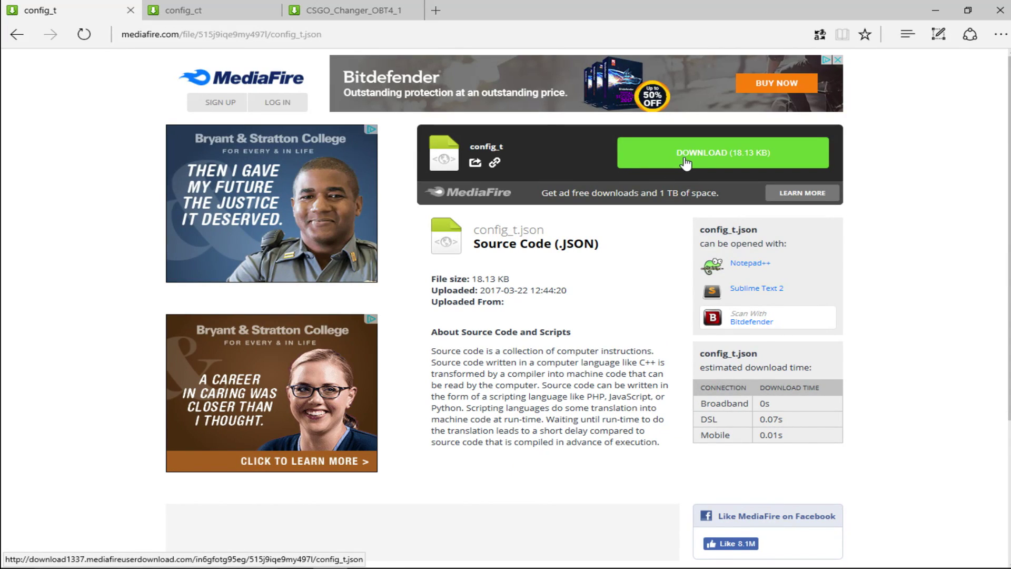
Download config_t.json from its MediaFire page and save it to the Desktop under its original name
{"action": "left_click", "coordinate": [675, 146]}
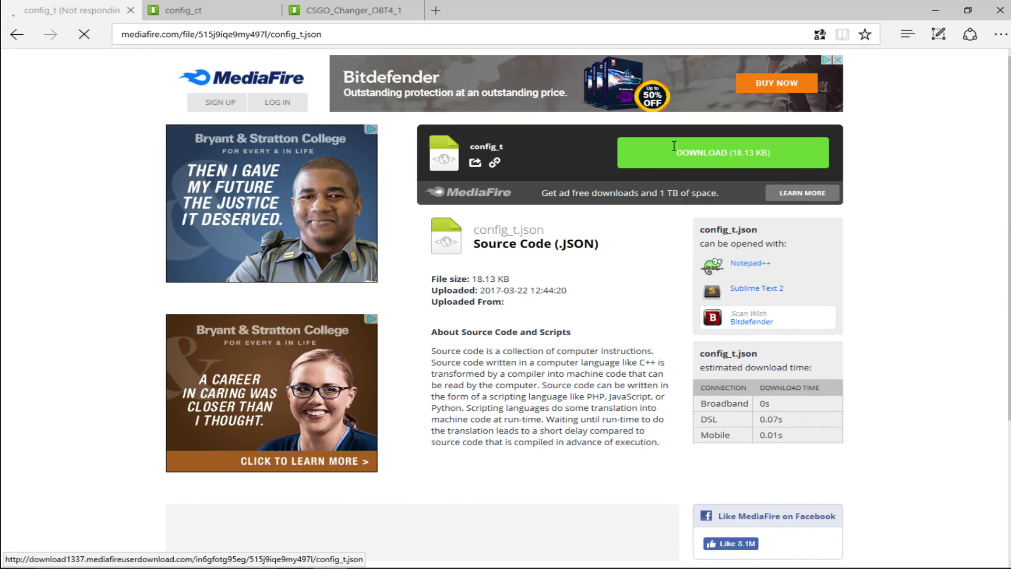
{"action": "left_click", "coordinate": [769, 40]}
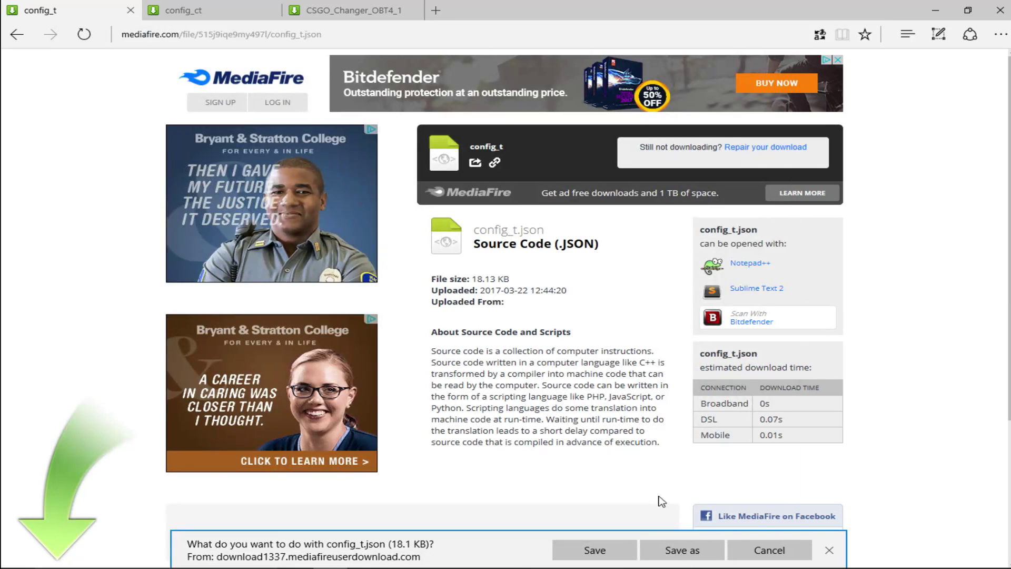
{"action": "left_click", "coordinate": [680, 551]}
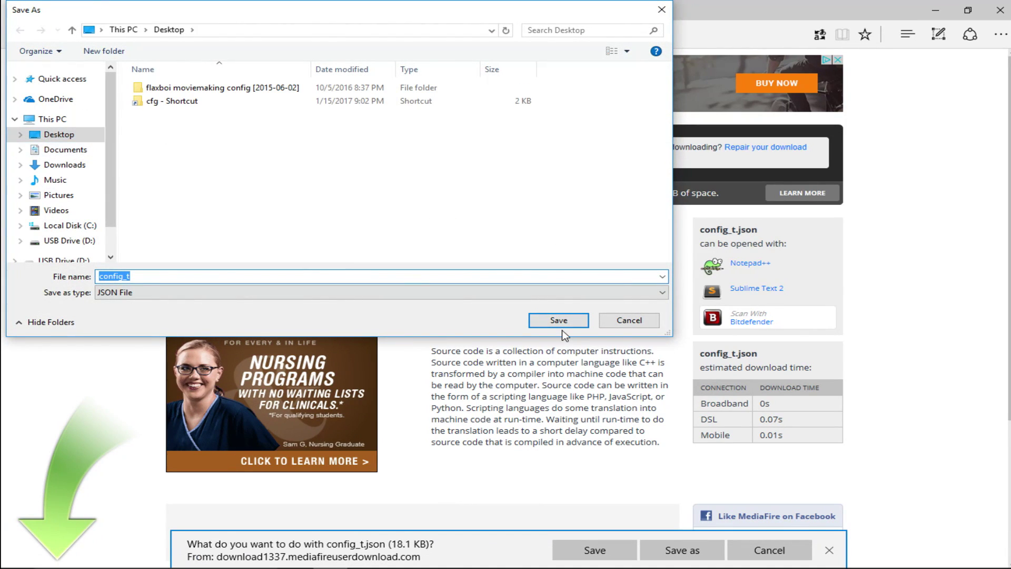
{"action": "left_click", "coordinate": [559, 321]}
Download config_ct.json from its MediaFire page and save it to the Desktop under its original name
{"action": "key", "text": "ctrl+Tab"}
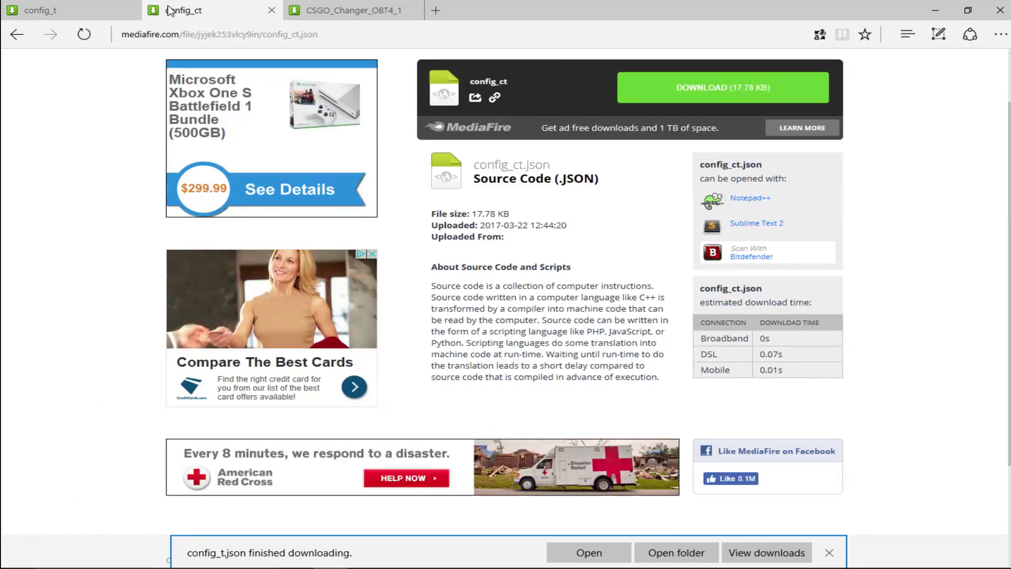
{"action": "left_click", "coordinate": [711, 95]}
{"action": "left_click", "coordinate": [774, 40]}
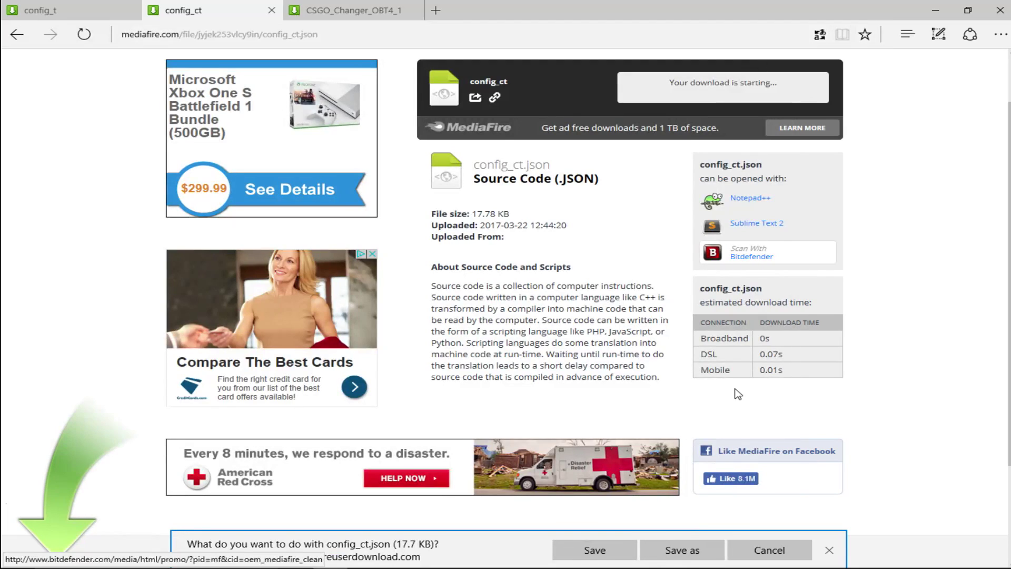
{"action": "left_click", "coordinate": [674, 549]}
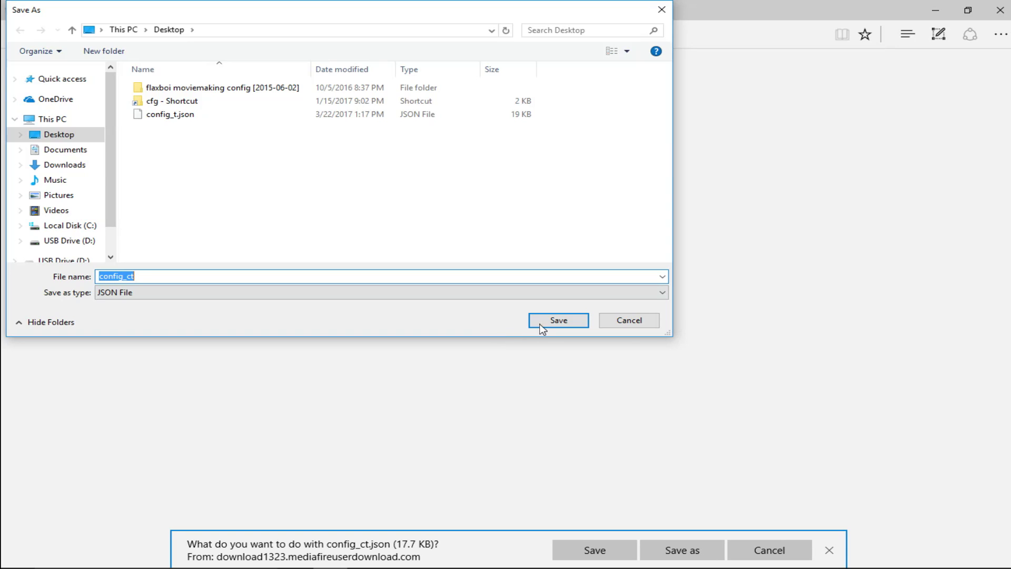
{"action": "left_click", "coordinate": [541, 322]}
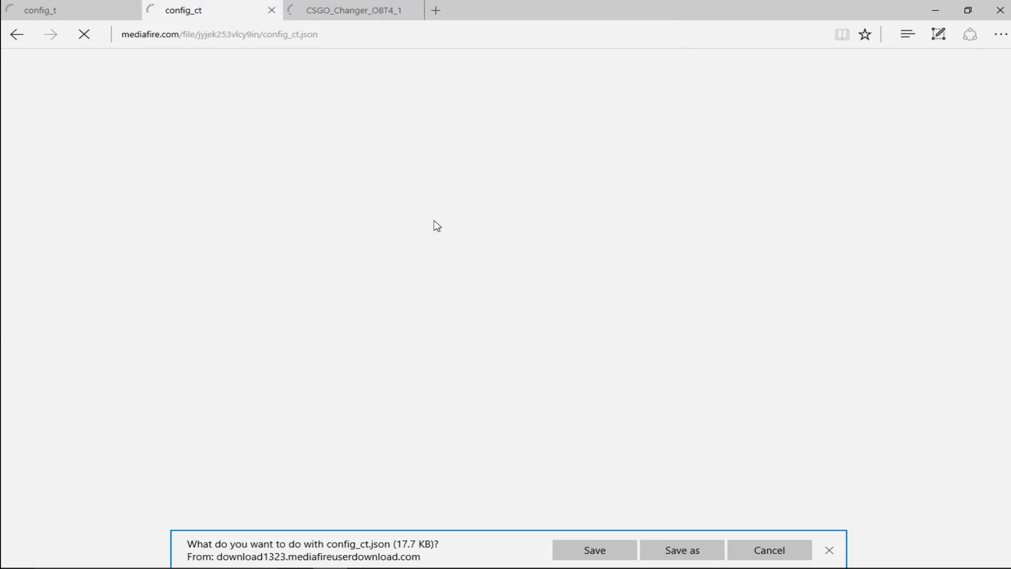
Download CSGO_Changer_OBT4_1.zip from its MediaFire page to the Desktop, and return to the Windows desktop
{"action": "left_click", "coordinate": [294, 13]}
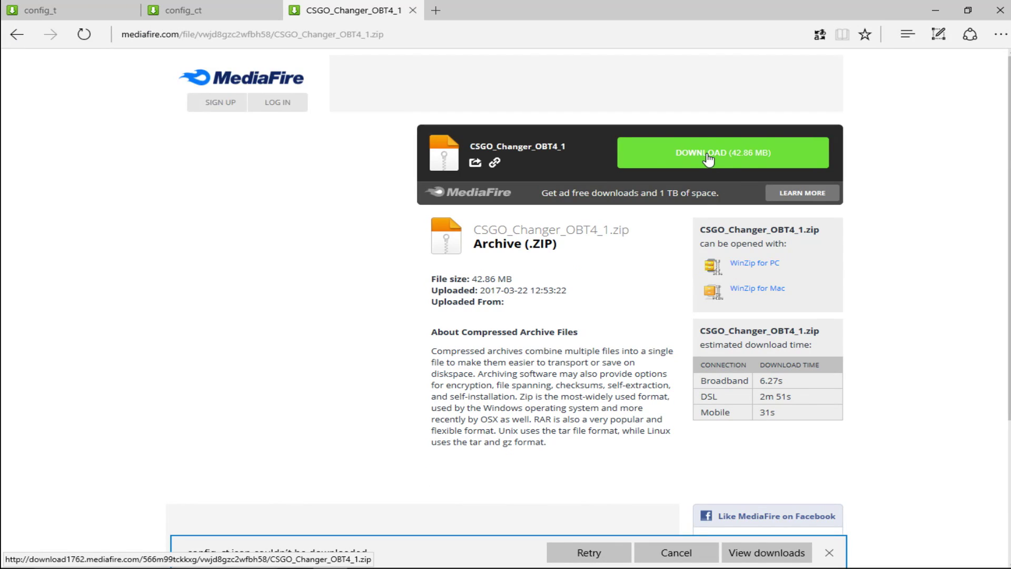
{"action": "left_click", "coordinate": [708, 156]}
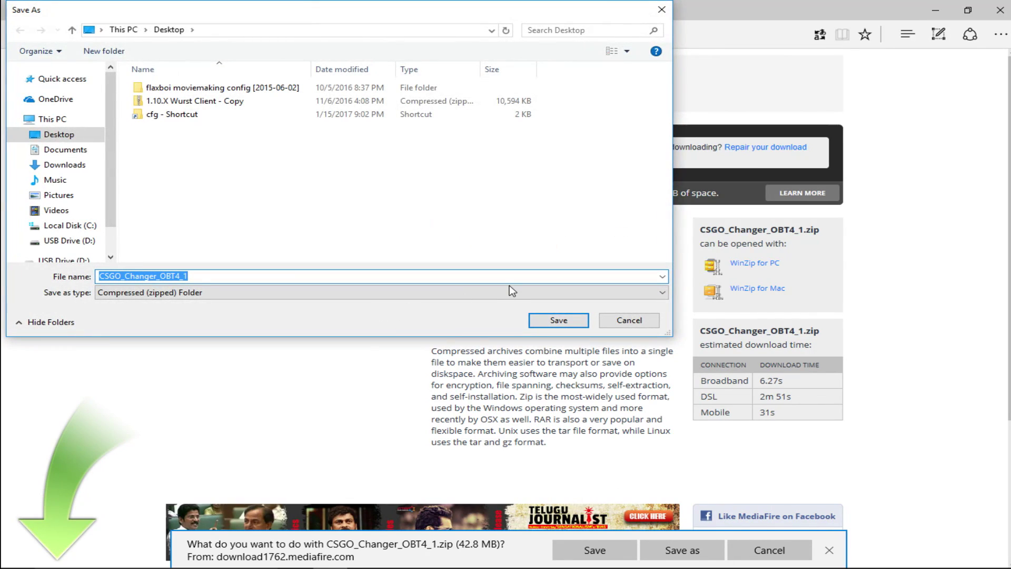
{"action": "left_click", "coordinate": [551, 321]}
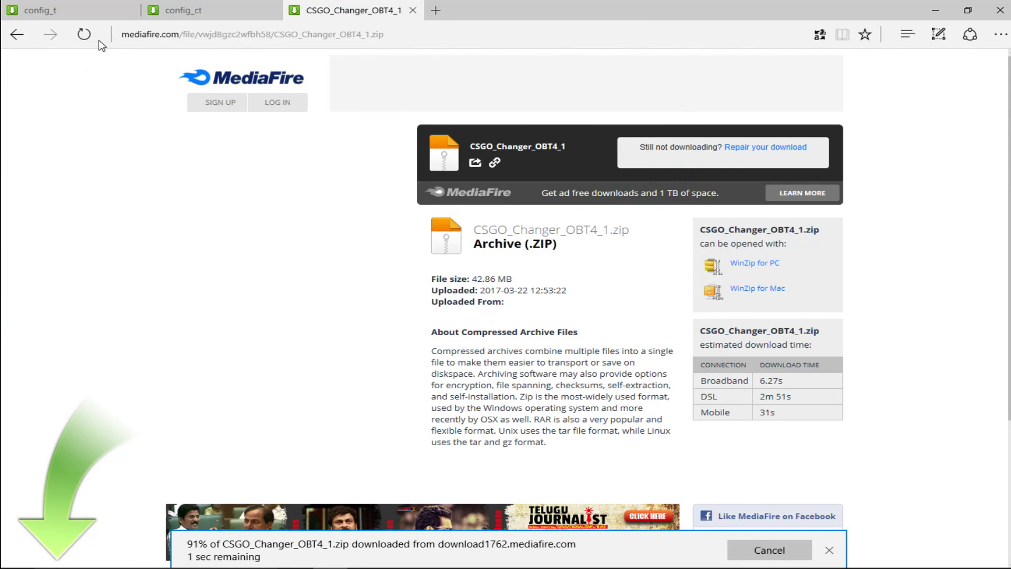
{"action": "left_click", "coordinate": [988, 15]}
{"action": "left_click_drag", "start_coordinate": [385, 264], "coordinate": [350, 409]}
{"action": "left_click", "coordinate": [481, 362]}
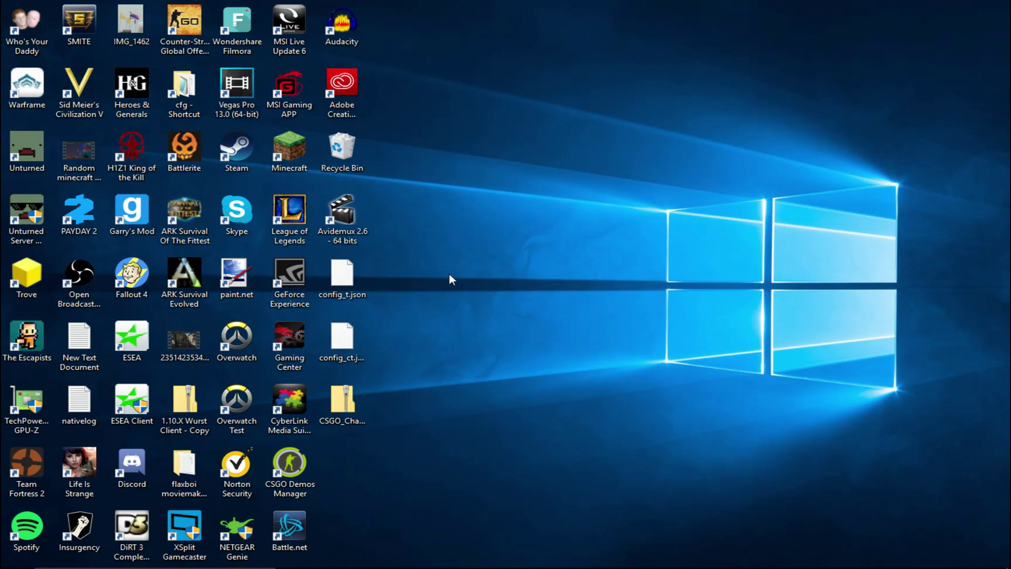
Extract CSGO_Changer_OBT4_1.zip with 7-Zip into its own folder on the desktop and open that folder
{"action": "right_click", "coordinate": [340, 396]}
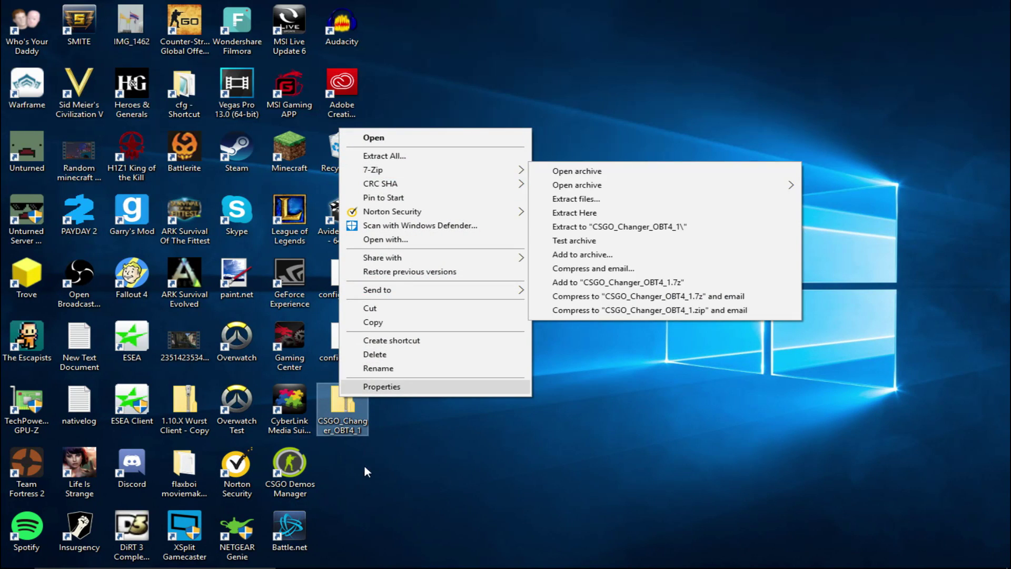
{"action": "mouse_move", "coordinate": [446, 173]}
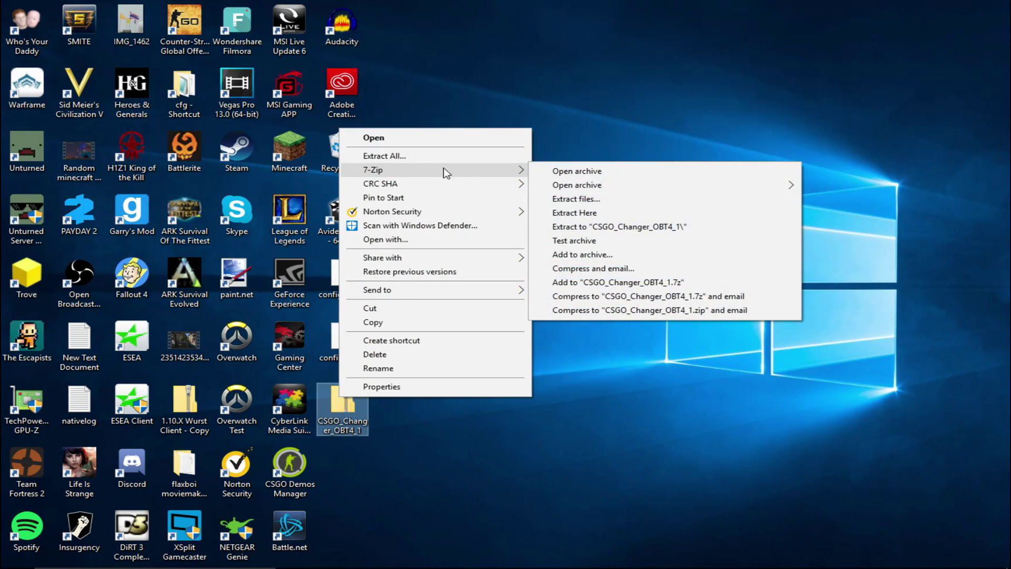
{"action": "left_click", "coordinate": [653, 228]}
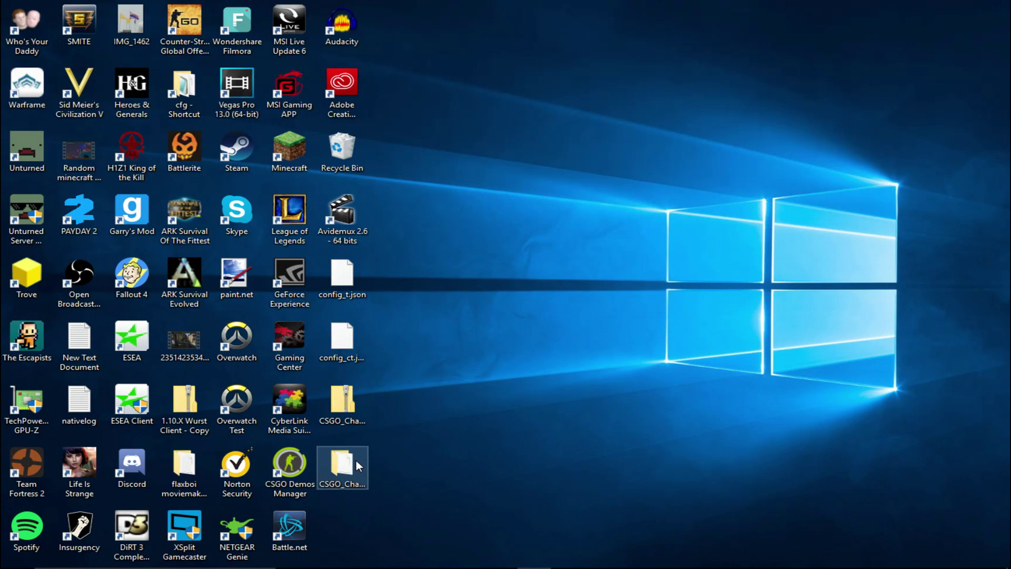
{"action": "double_click", "coordinate": [355, 459]}
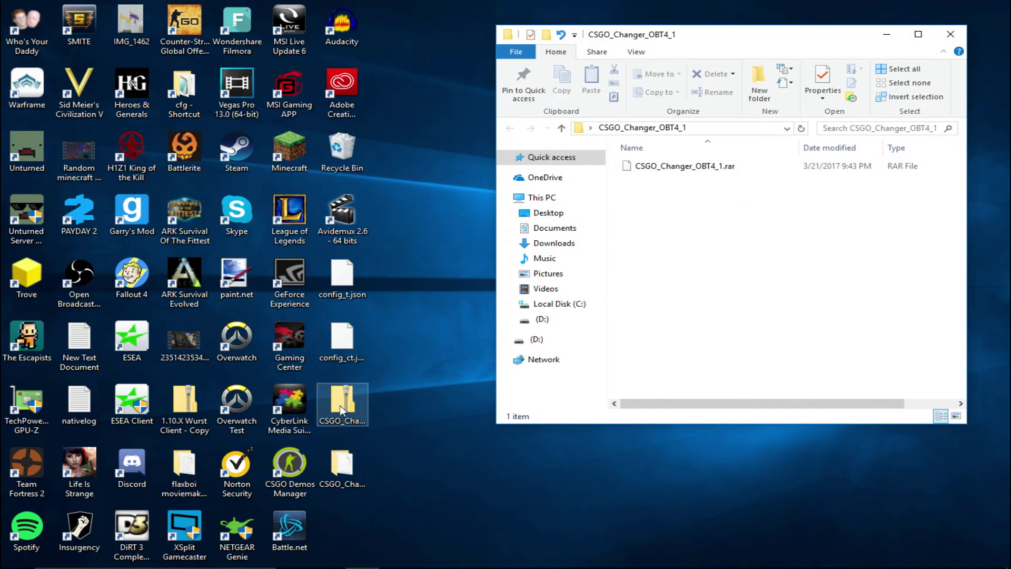
{"action": "left_click", "coordinate": [346, 466]}
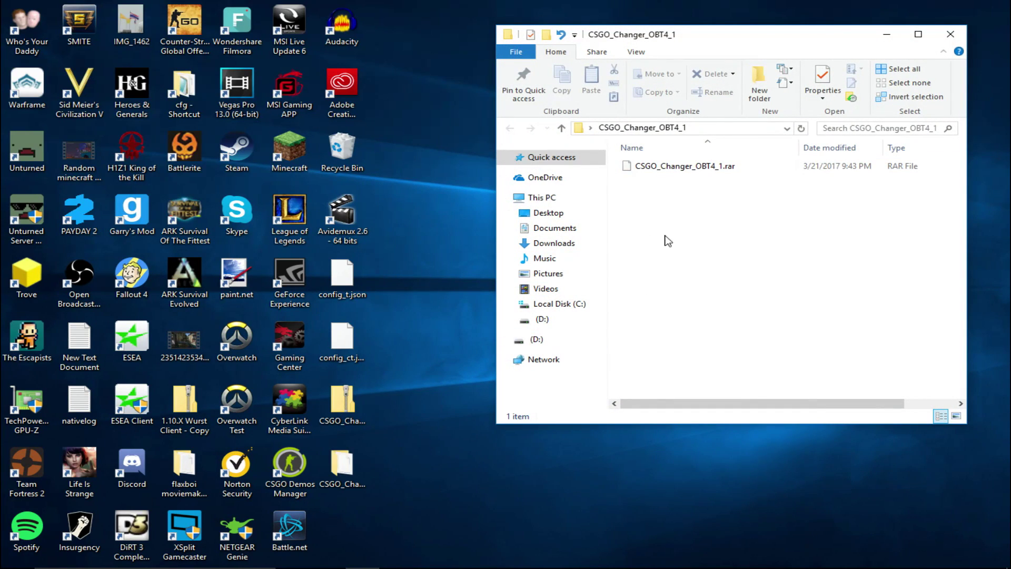
Extract CSGO_Changer_OBT4_1.rar with 7-Zip into a CSGO_Changer_OBT4_1 subfolder
{"action": "left_click", "coordinate": [732, 166]}
{"action": "right_click", "coordinate": [739, 167]}
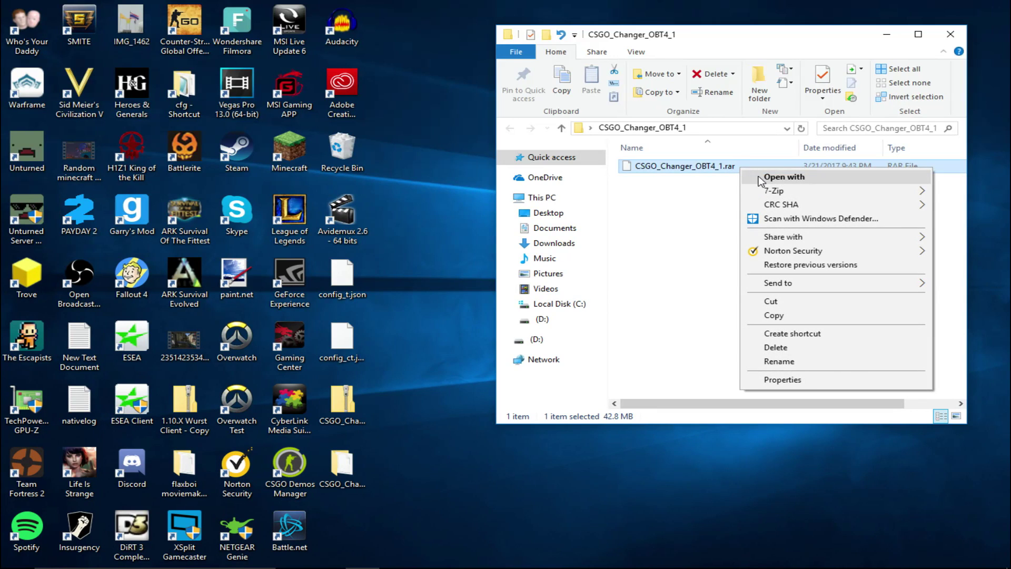
{"action": "mouse_move", "coordinate": [762, 191]}
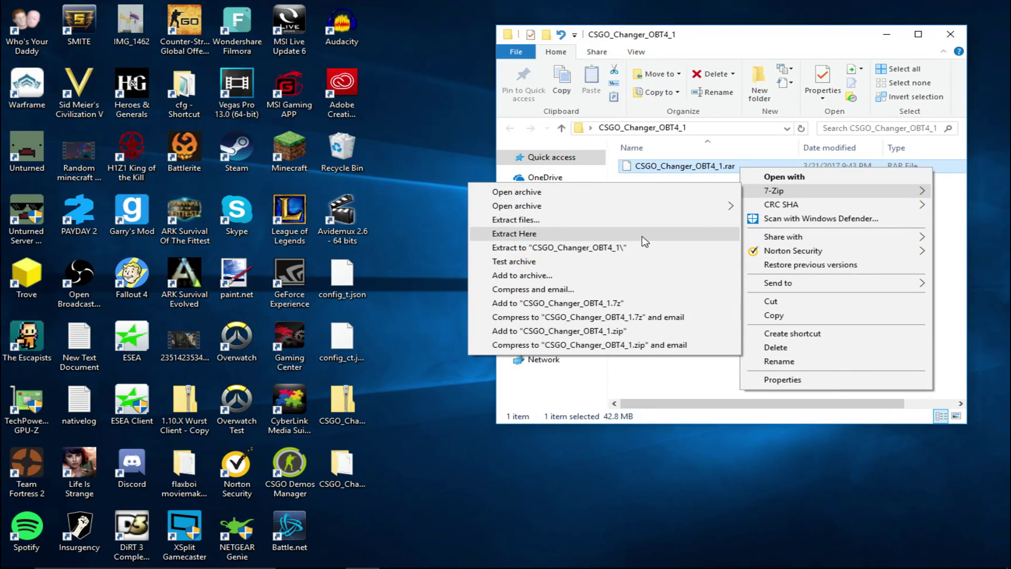
{"action": "left_click", "coordinate": [638, 249]}
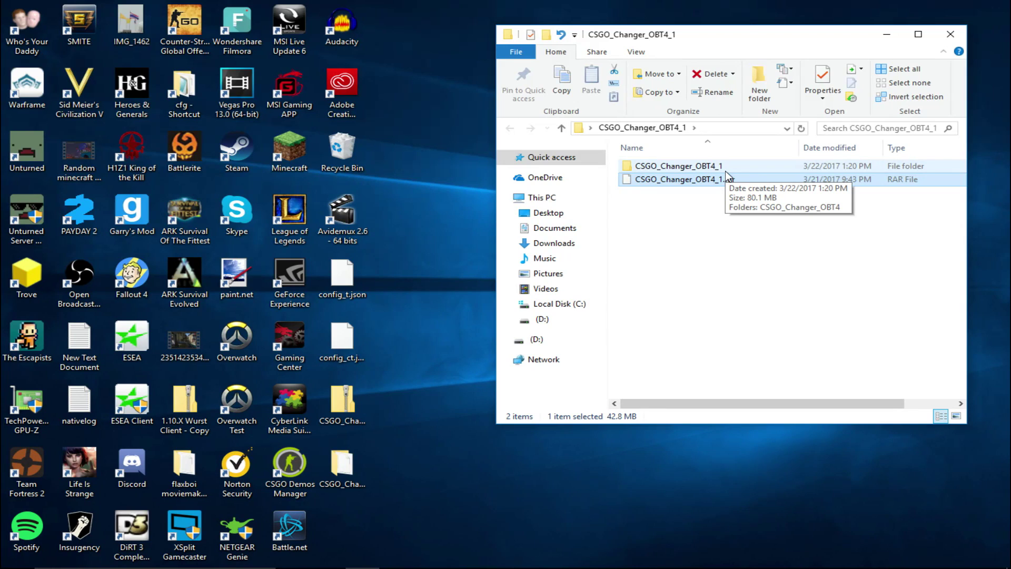
Go into the extracted CSGO_Changer_OBT4_1 folder's CSGO_Changer_OBT4 subfolder and select all its contents
{"action": "double_click", "coordinate": [727, 169]}
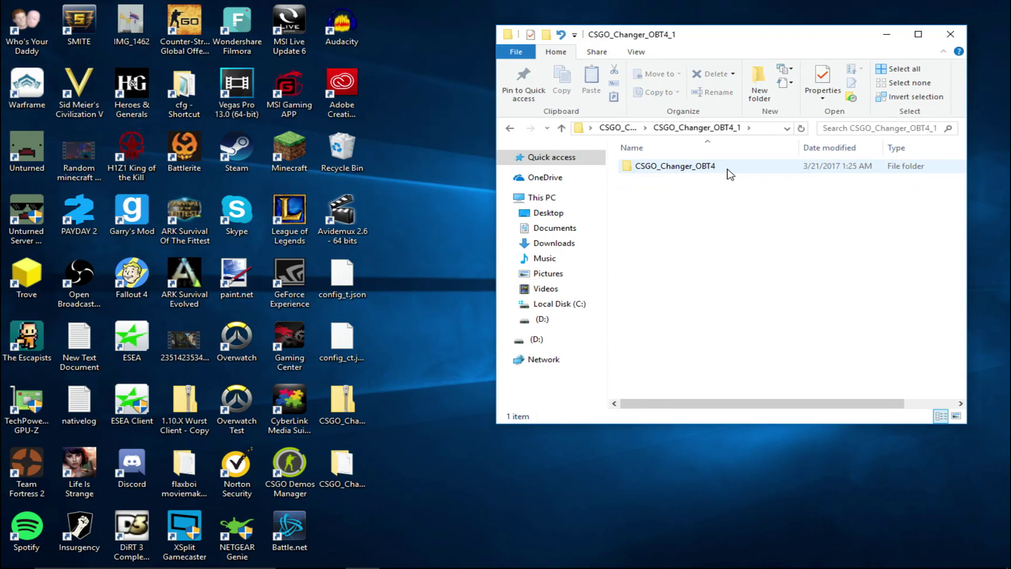
{"action": "double_click", "coordinate": [729, 174]}
{"action": "left_click_drag", "start_coordinate": [712, 227], "coordinate": [706, 159]}
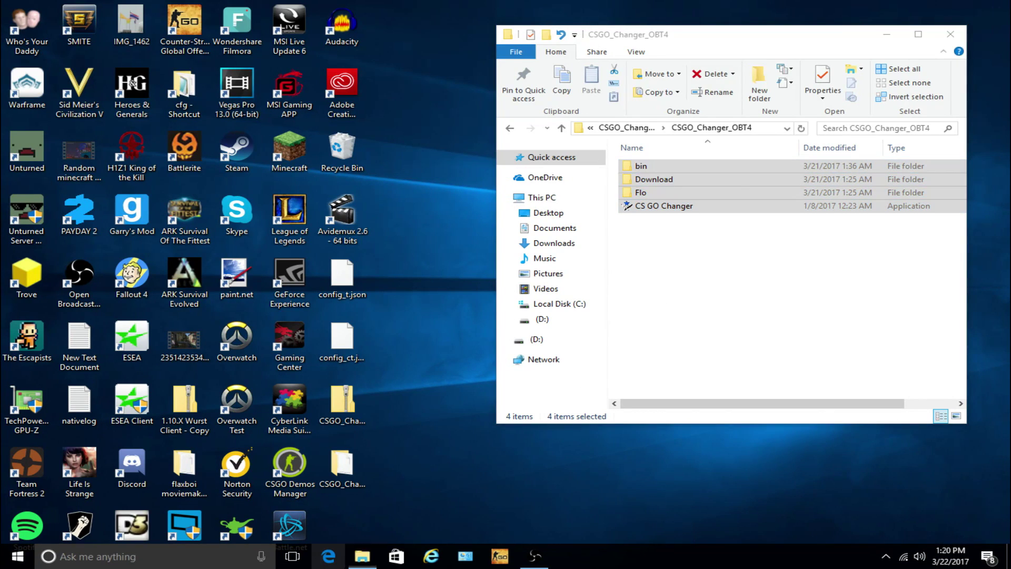
Open a second File Explorer window, place it beside the first one and show the D: drive in it
{"action": "right_click", "coordinate": [328, 555]}
{"action": "right_click", "coordinate": [362, 556]}
{"action": "left_click", "coordinate": [372, 492]}
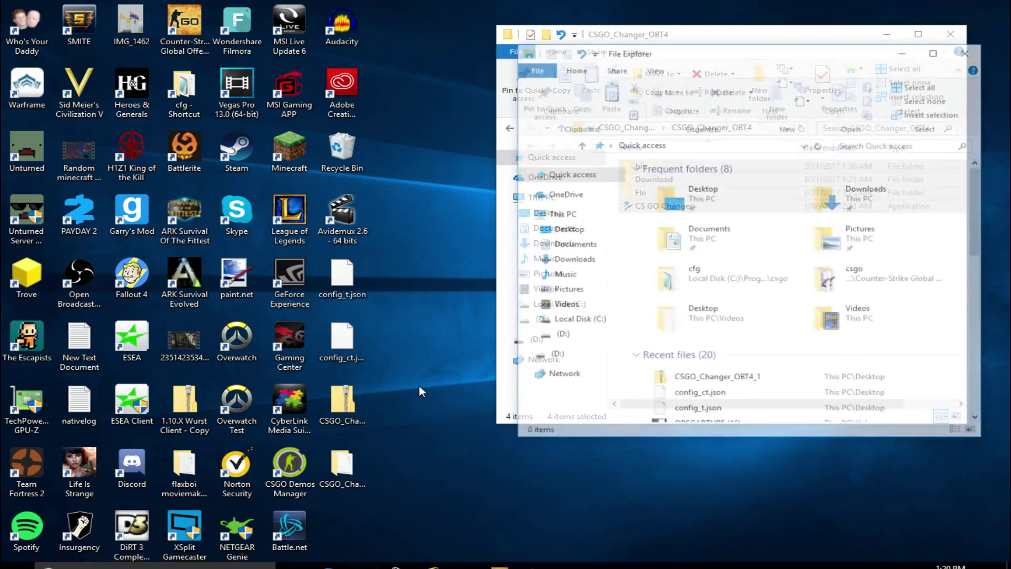
{"action": "left_click_drag", "start_coordinate": [802, 56], "coordinate": [325, 43]}
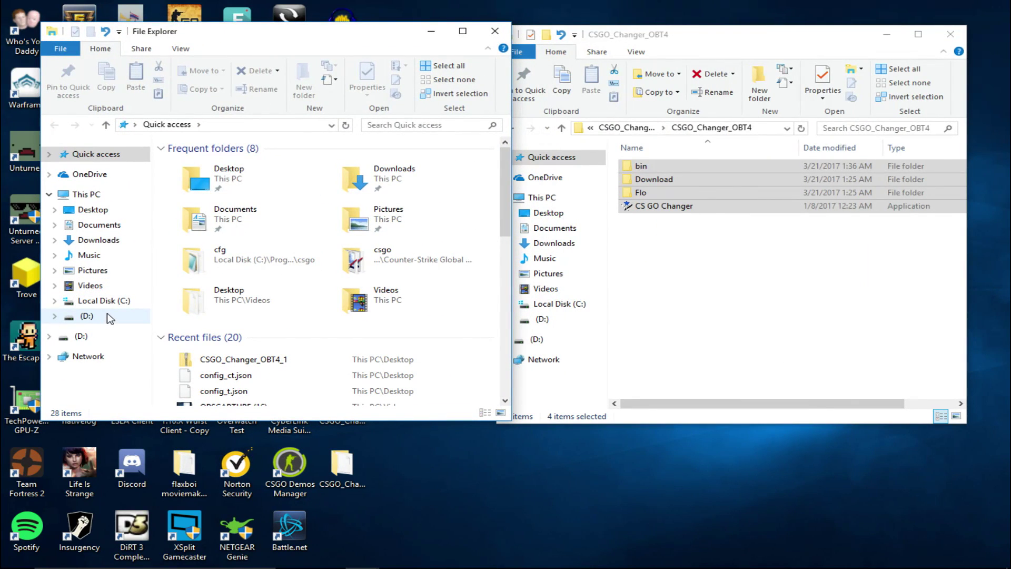
{"action": "left_click", "coordinate": [87, 316]}
{"action": "left_click_drag", "start_coordinate": [368, 225], "coordinate": [298, 168]}
{"action": "left_click_drag", "start_coordinate": [375, 230], "coordinate": [260, 159]}
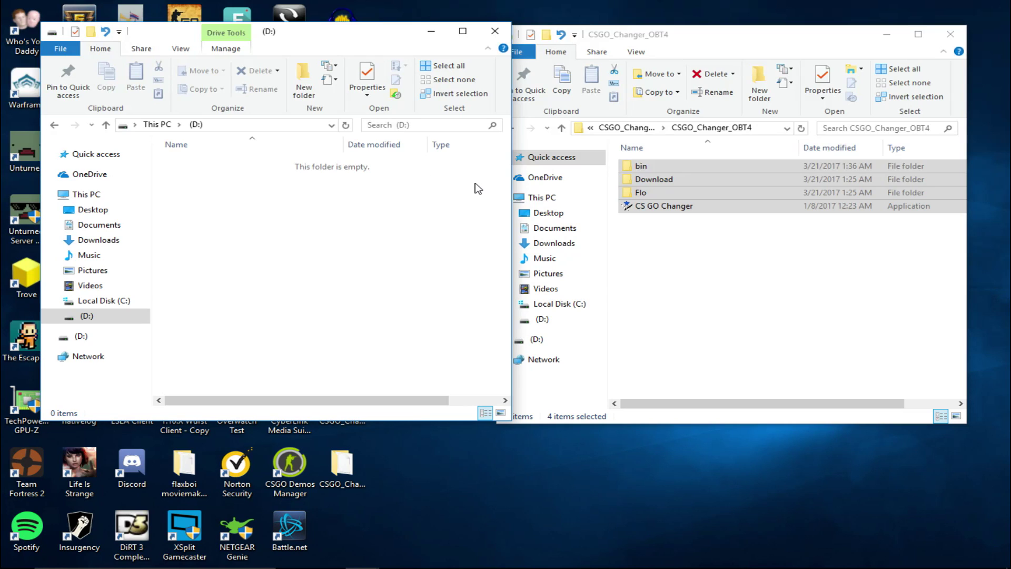
Create a new folder named Skin on the D: drive
{"action": "left_click_drag", "start_coordinate": [748, 245], "coordinate": [724, 164]}
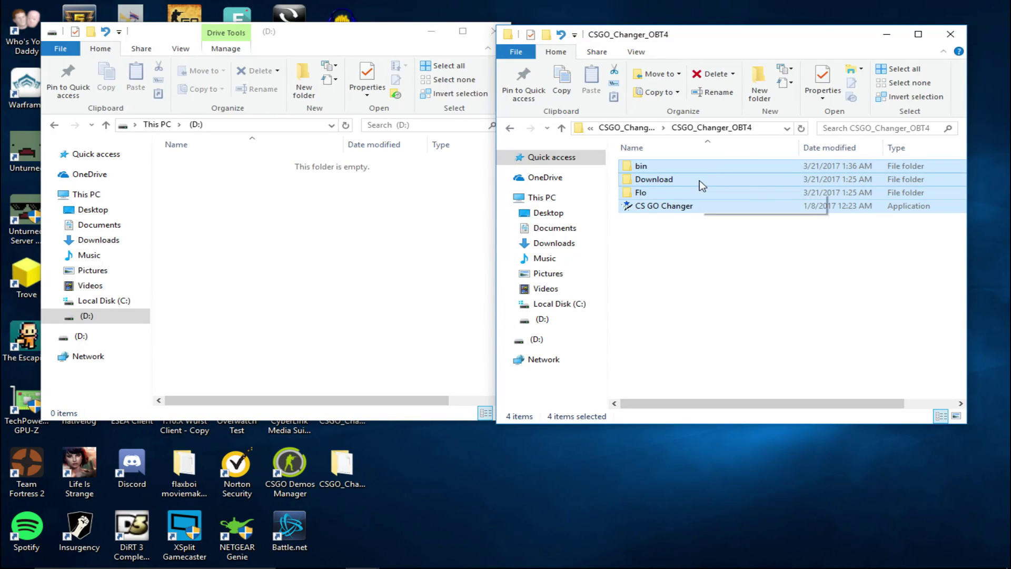
{"action": "left_click", "coordinate": [221, 219]}
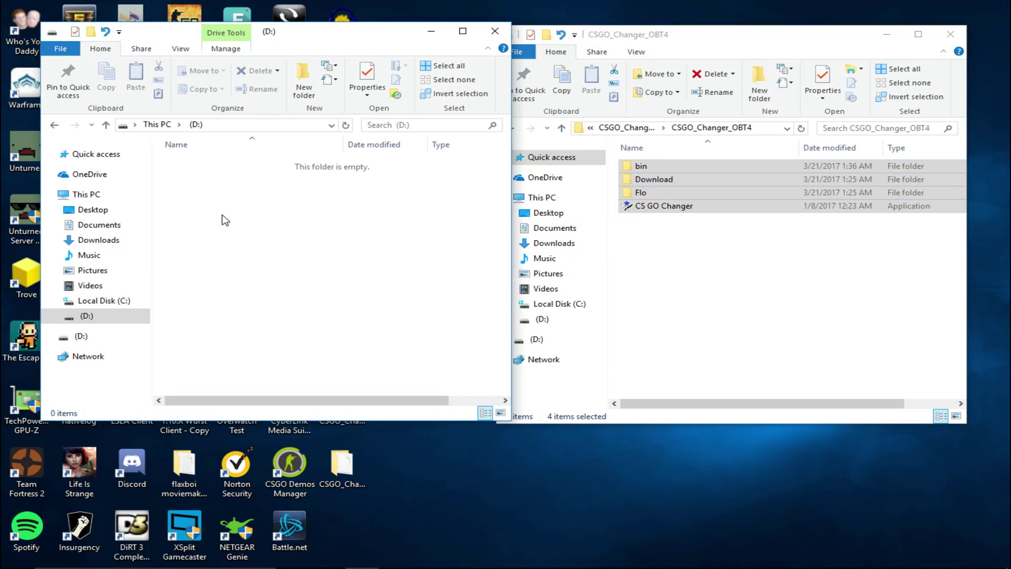
{"action": "right_click", "coordinate": [222, 214]}
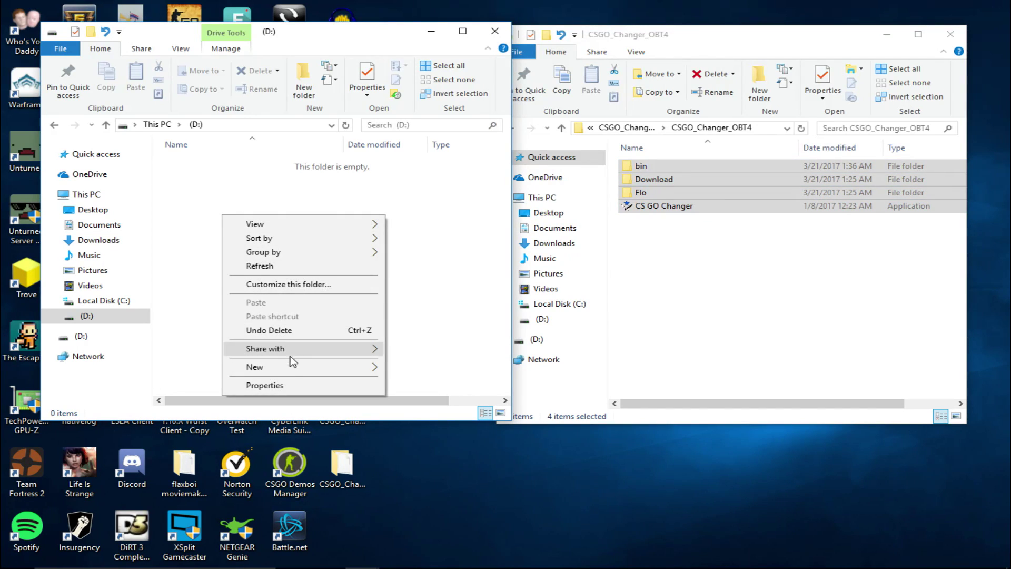
{"action": "mouse_move", "coordinate": [295, 366]}
{"action": "left_click", "coordinate": [416, 368]}
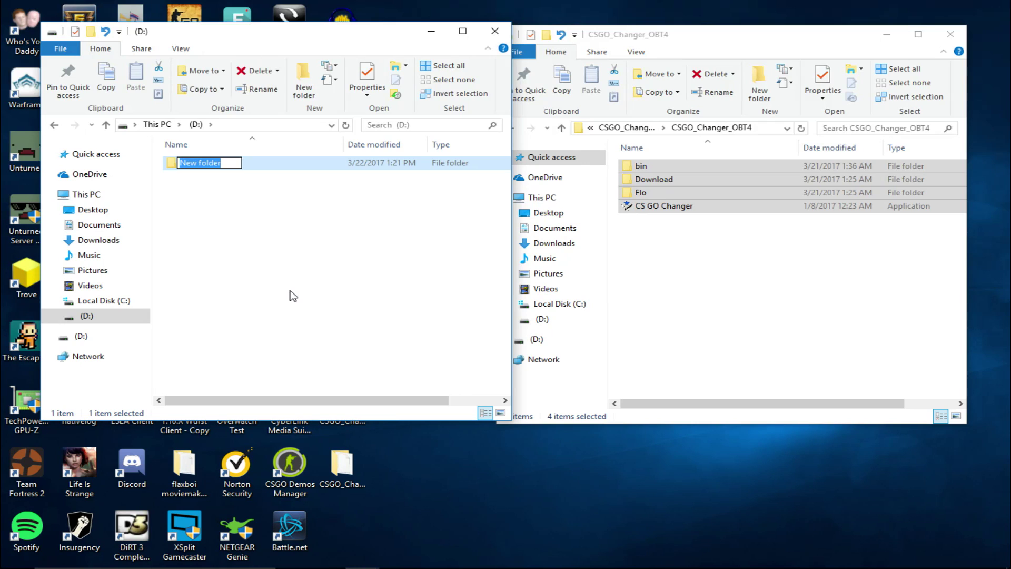
{"action": "type", "text": "Skin"}
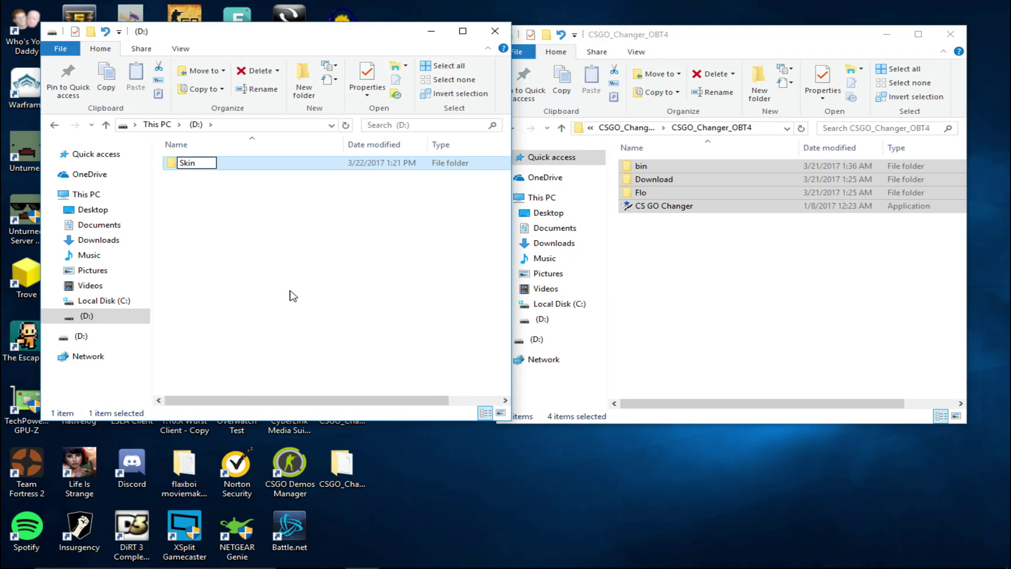
{"action": "left_click", "coordinate": [299, 287]}
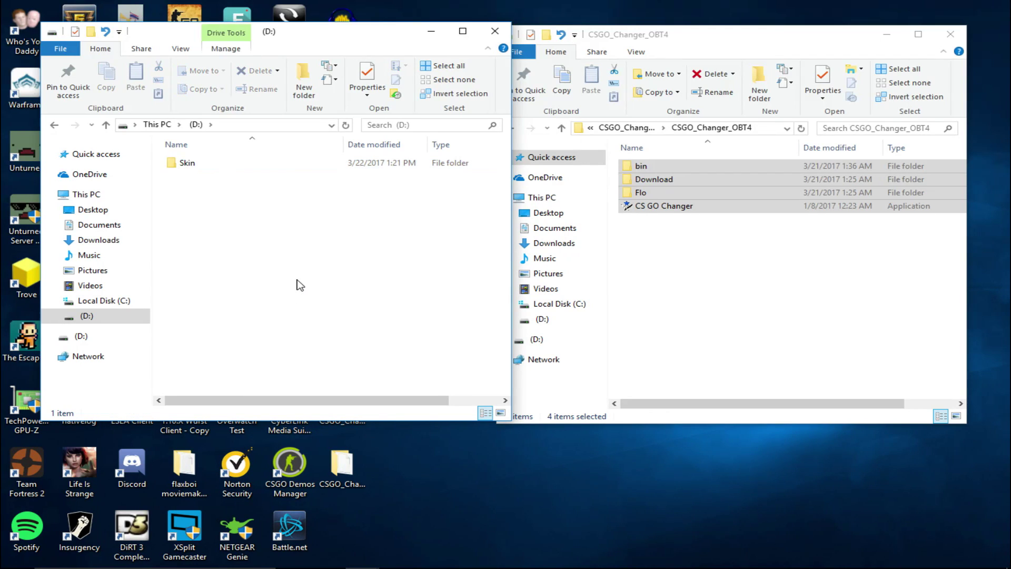
Copy bin, Download, Flo and CS GO Changer from the extracted CSGO_Changer_OBT4 folder into the D: drive's Skin folder
{"action": "double_click", "coordinate": [312, 163]}
{"action": "left_click", "coordinate": [713, 233]}
{"action": "left_click_drag", "start_coordinate": [712, 233], "coordinate": [279, 221]}
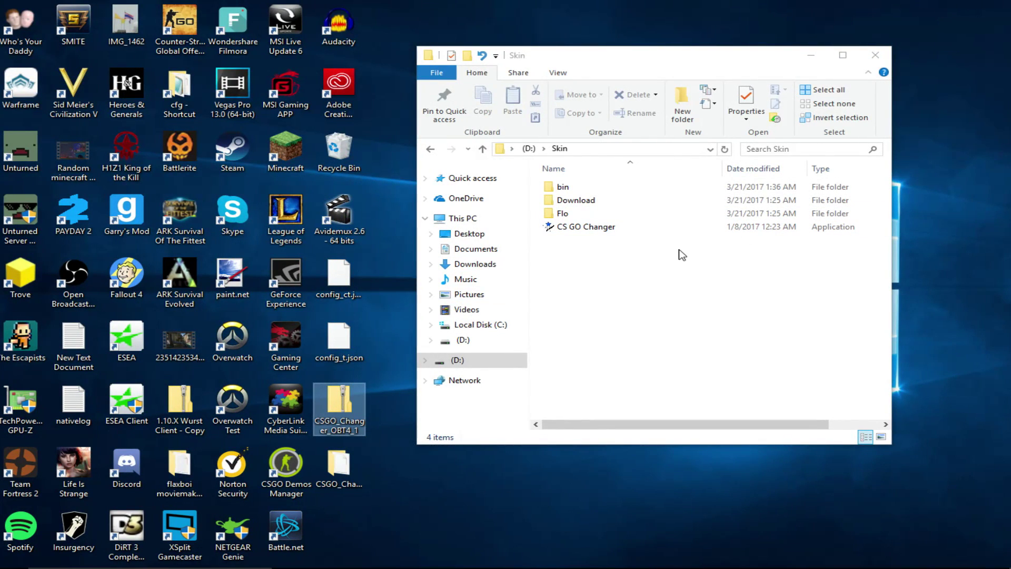
Run csc from the Skin folder's bin subfolder, start CSGO Changer from its license window and minimize it
{"action": "left_click_drag", "start_coordinate": [646, 235], "coordinate": [648, 174]}
{"action": "left_click", "coordinate": [641, 291]}
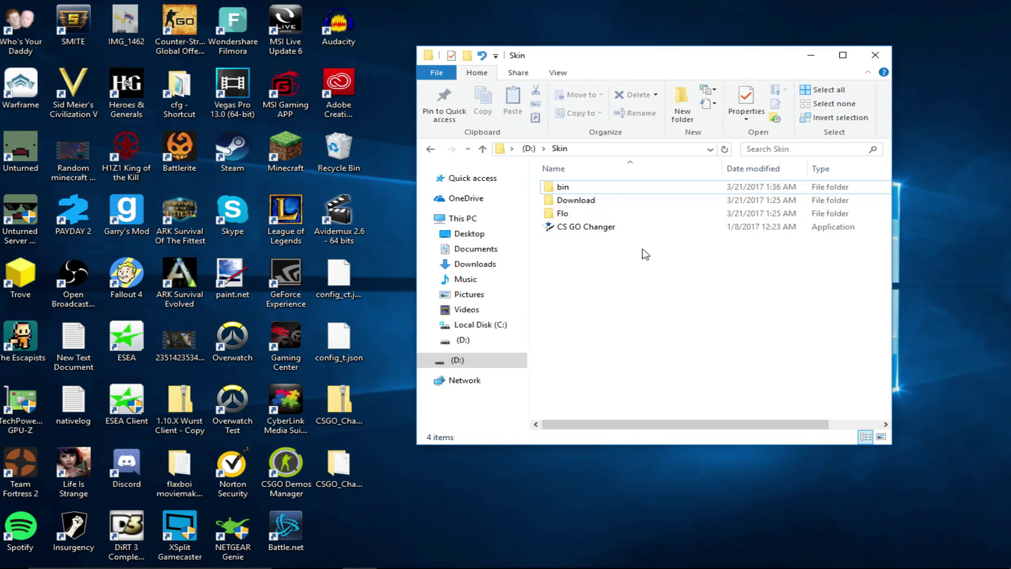
{"action": "double_click", "coordinate": [615, 192]}
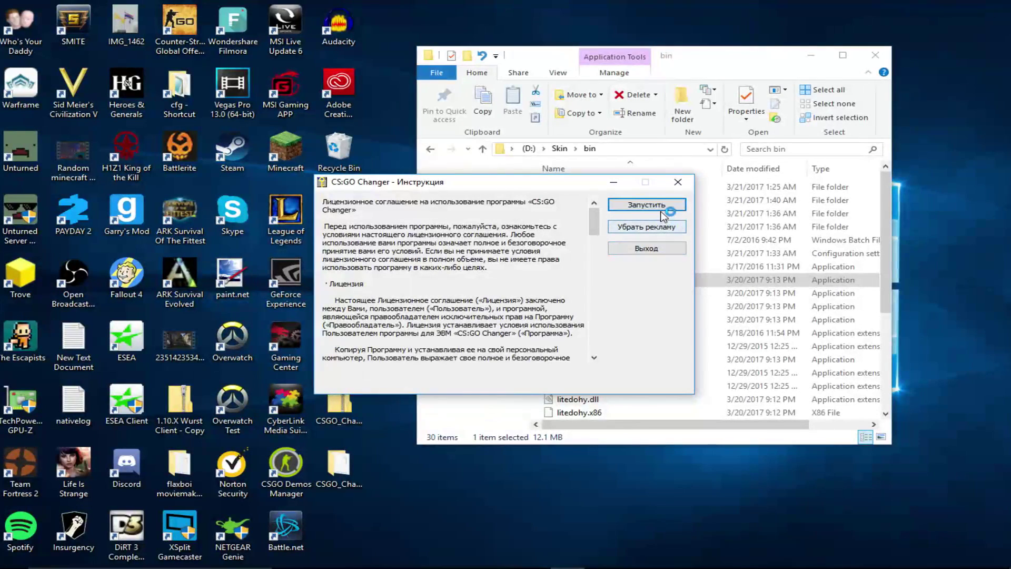
{"action": "left_click", "coordinate": [629, 210]}
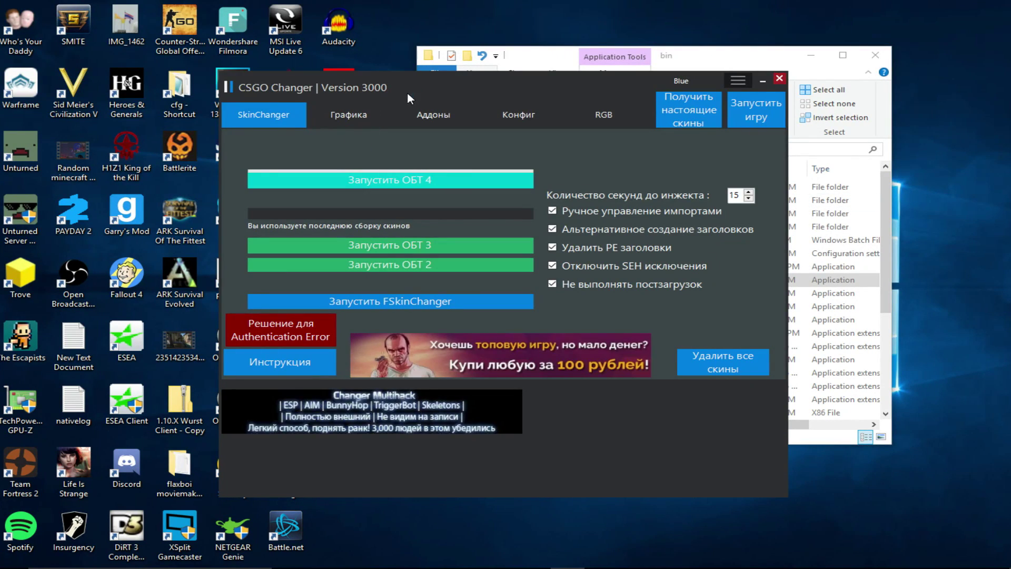
{"action": "left_click_drag", "start_coordinate": [408, 97], "coordinate": [407, 69]}
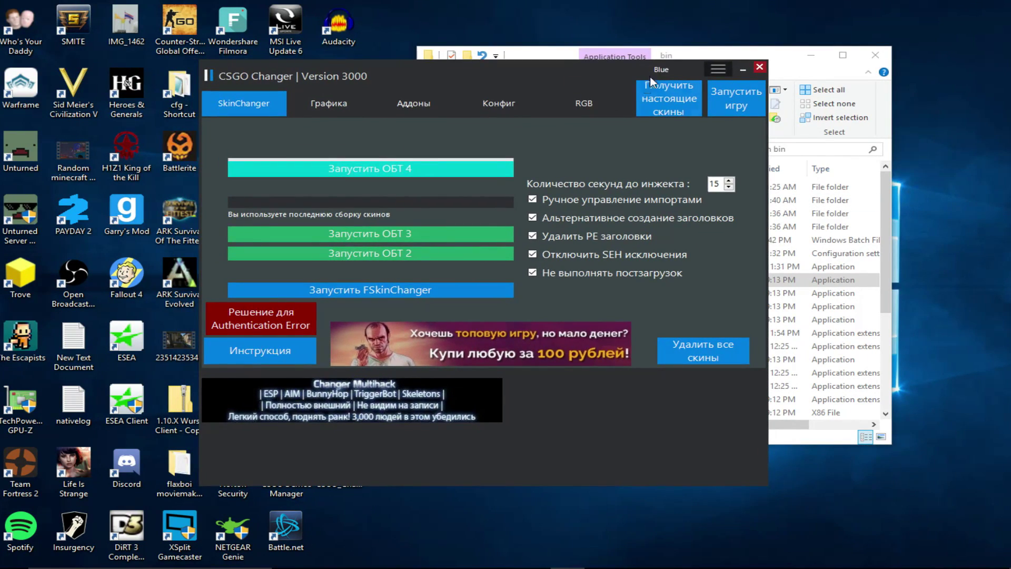
{"action": "left_click", "coordinate": [742, 71]}
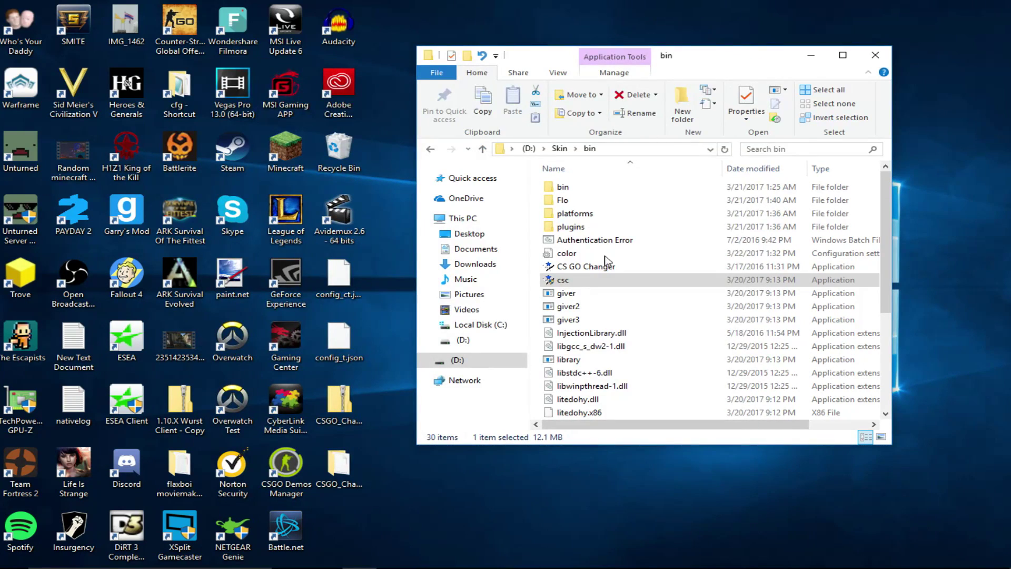
Create a new folder named CSGO Changer on Local Disk (C:)
{"action": "left_click", "coordinate": [474, 324]}
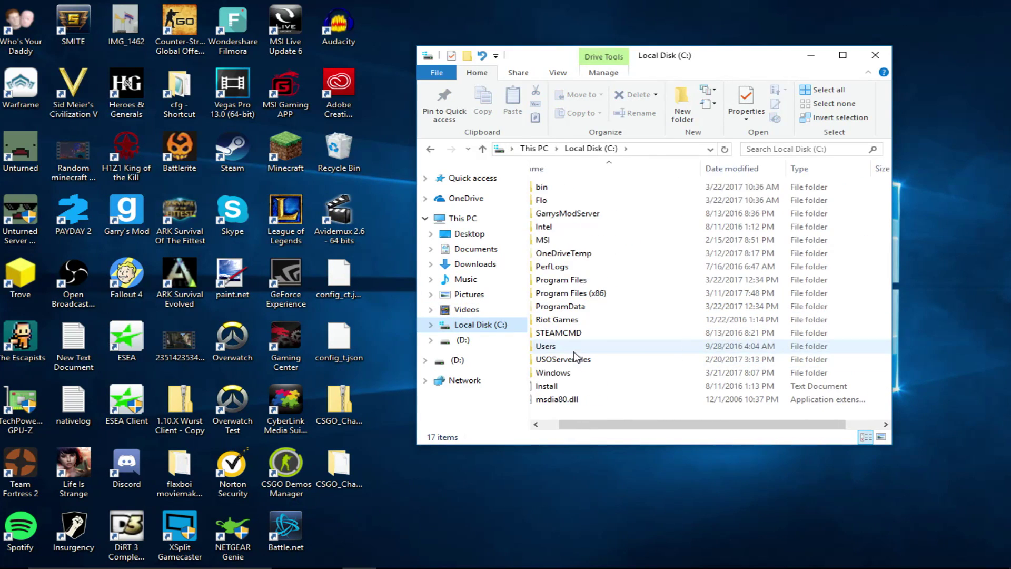
{"action": "right_click", "coordinate": [571, 416]}
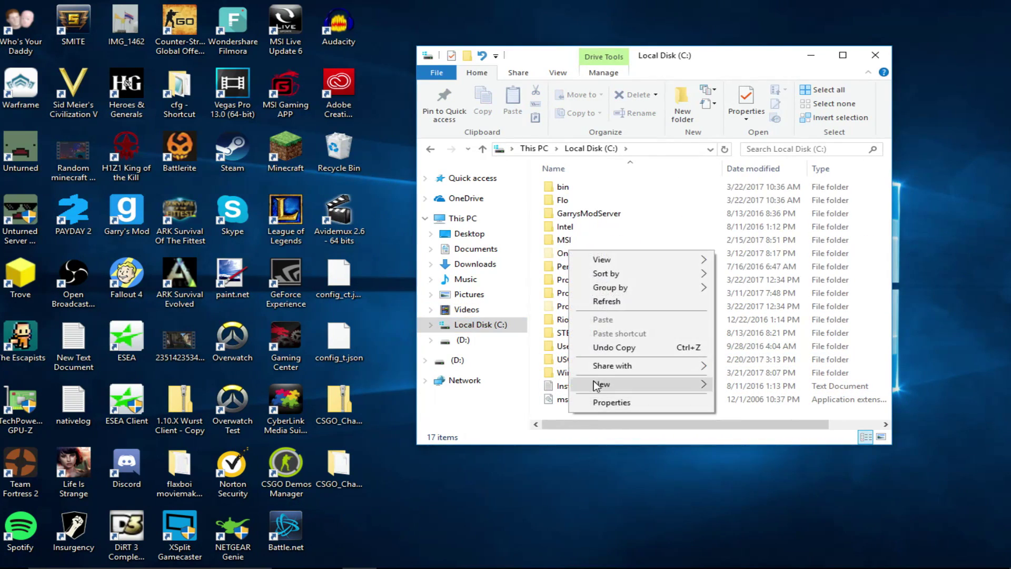
{"action": "mouse_move", "coordinate": [600, 384]}
{"action": "left_click", "coordinate": [732, 391]}
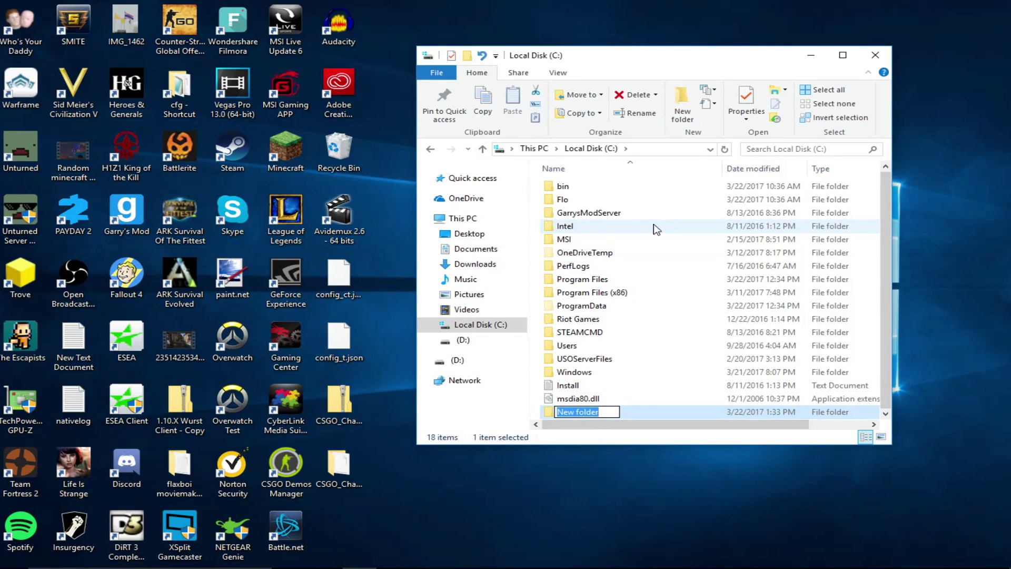
{"action": "type", "text": "CSGO Changer"}
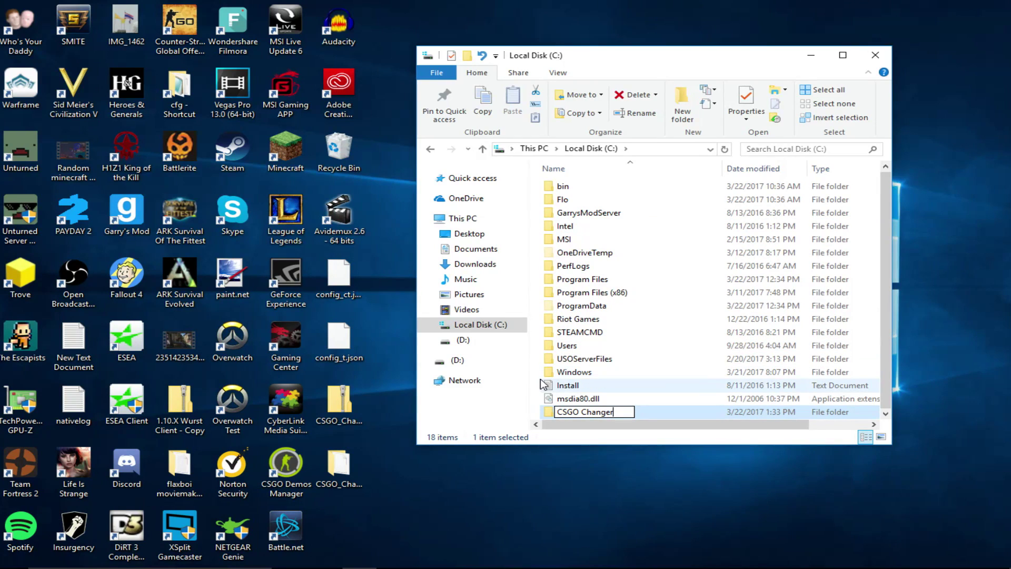
{"action": "left_click", "coordinate": [568, 385]}
{"action": "left_click", "coordinate": [582, 413]}
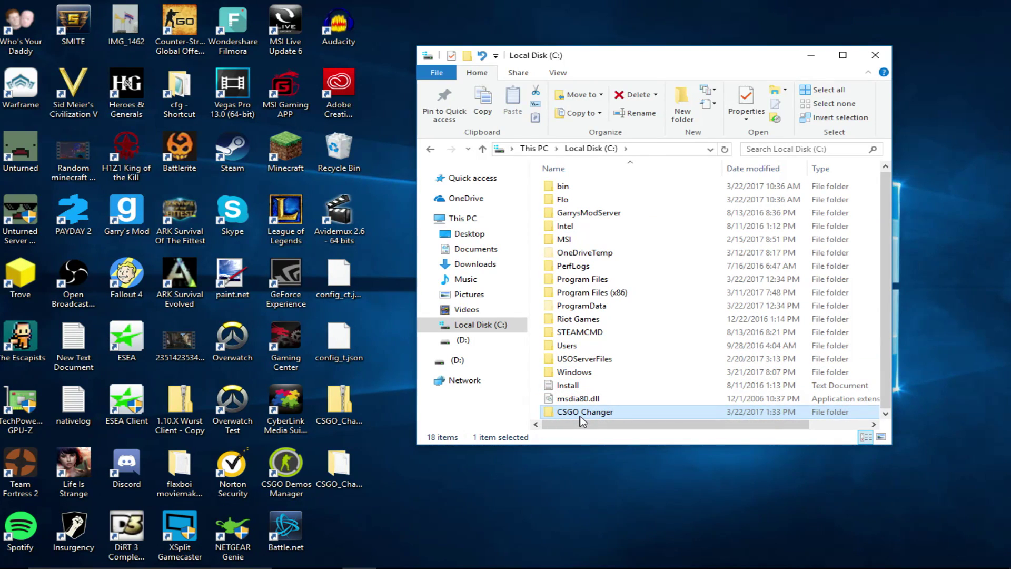
Open the CSGO Changer folder on C: and move config_ct.json and config_t.json from the desktop into it
{"action": "double_click", "coordinate": [581, 415]}
{"action": "left_click_drag", "start_coordinate": [373, 345], "coordinate": [654, 239]}
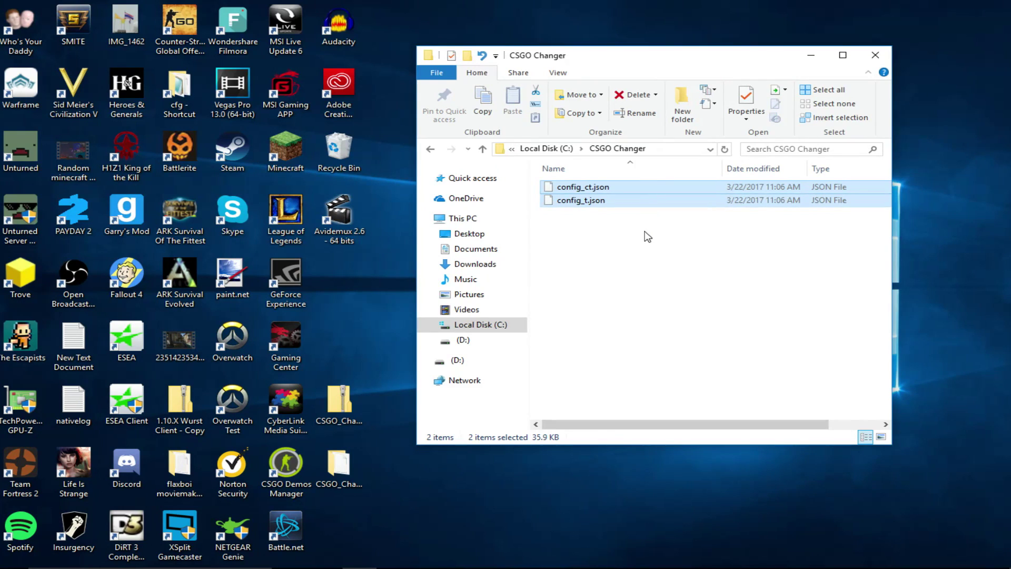
{"action": "left_click", "coordinate": [647, 237]}
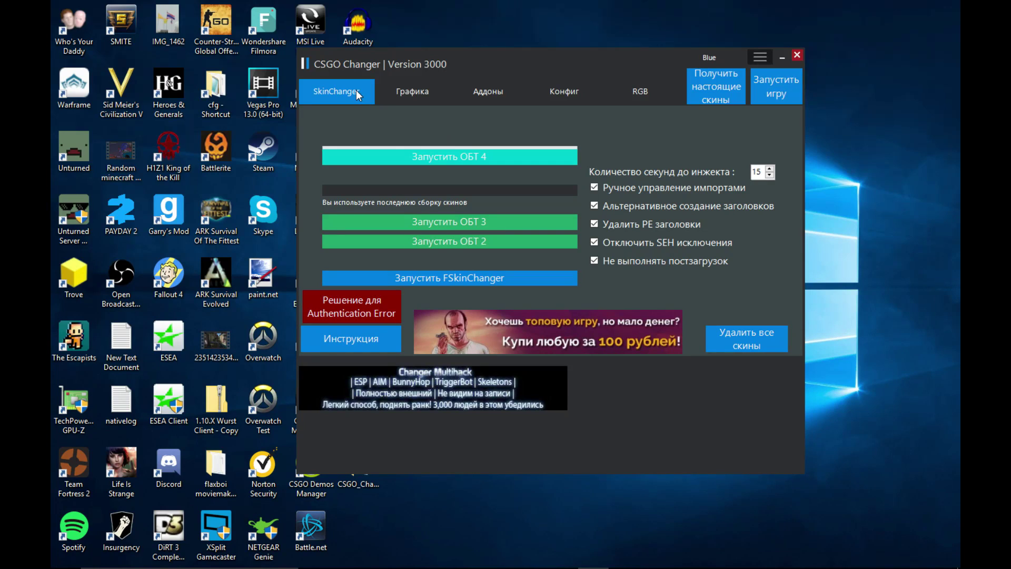
Start ОБТ 4 in CSGO Changer, close the opened browser window and start the CS:GO Changer Launcher
{"action": "left_click", "coordinate": [482, 161]}
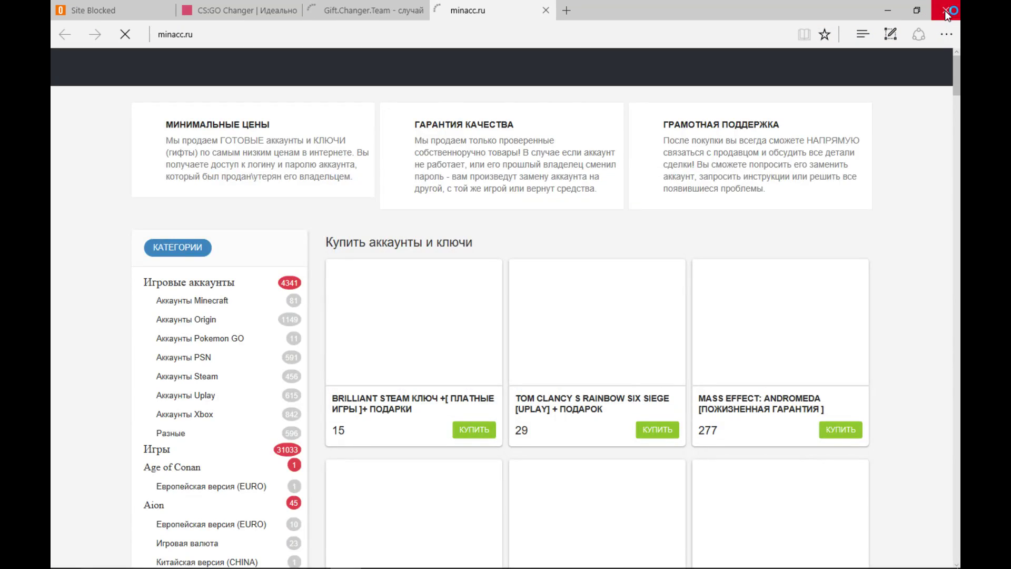
{"action": "left_click", "coordinate": [944, 11]}
{"action": "left_click_drag", "start_coordinate": [467, 181], "coordinate": [500, 125]}
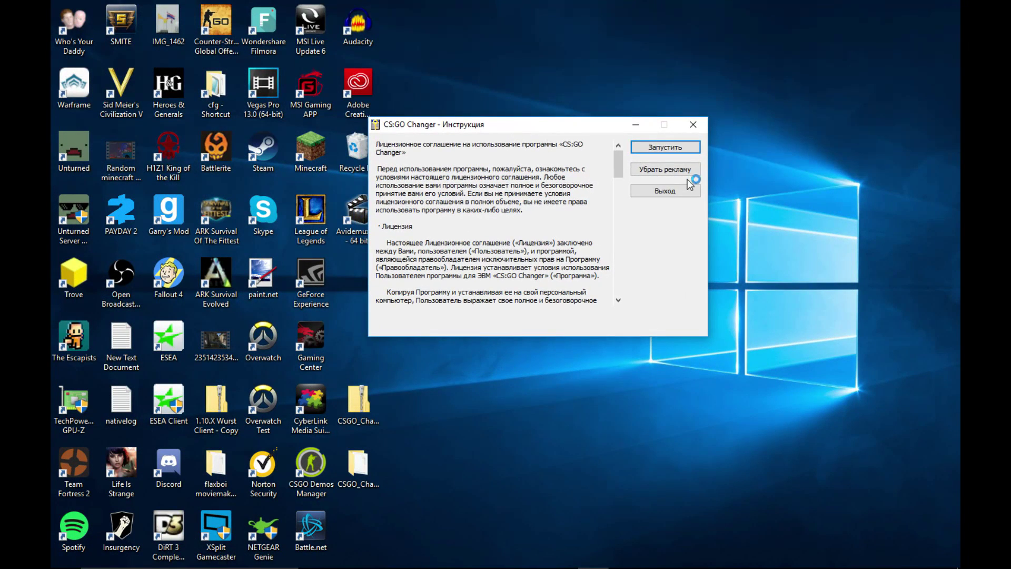
{"action": "left_click", "coordinate": [659, 152]}
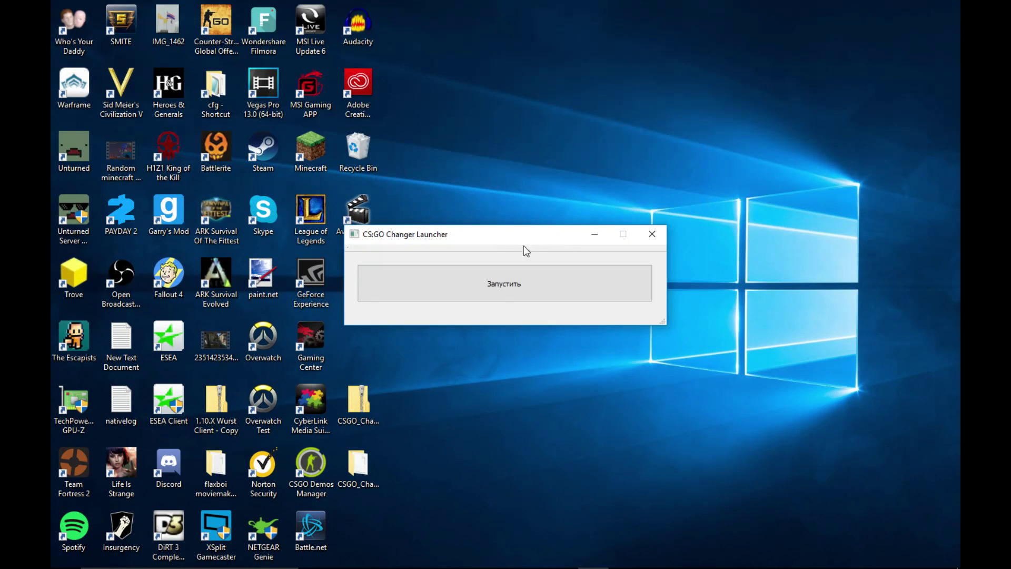
{"action": "left_click_drag", "start_coordinate": [488, 234], "coordinate": [543, 144]}
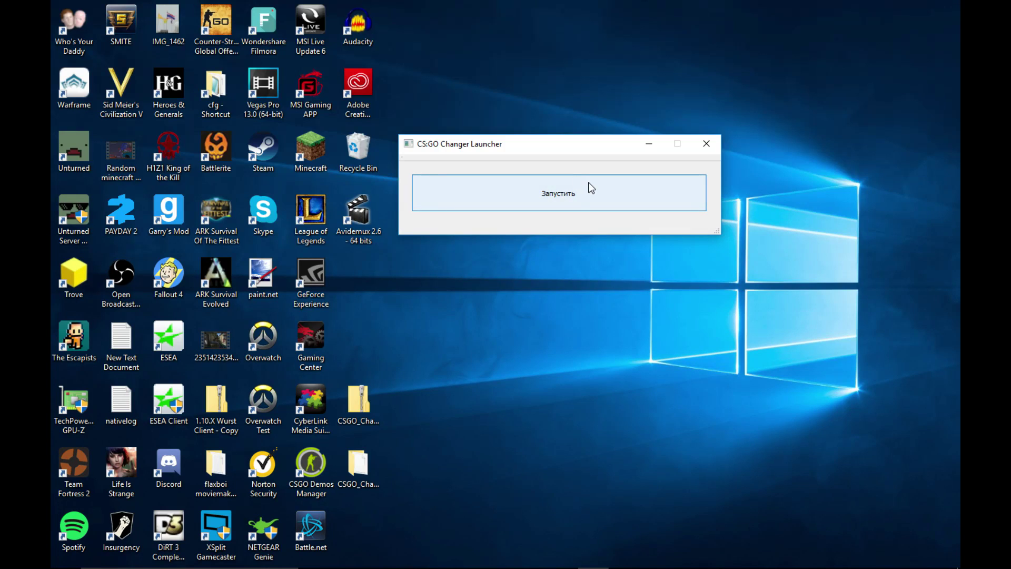
{"action": "left_click", "coordinate": [577, 192]}
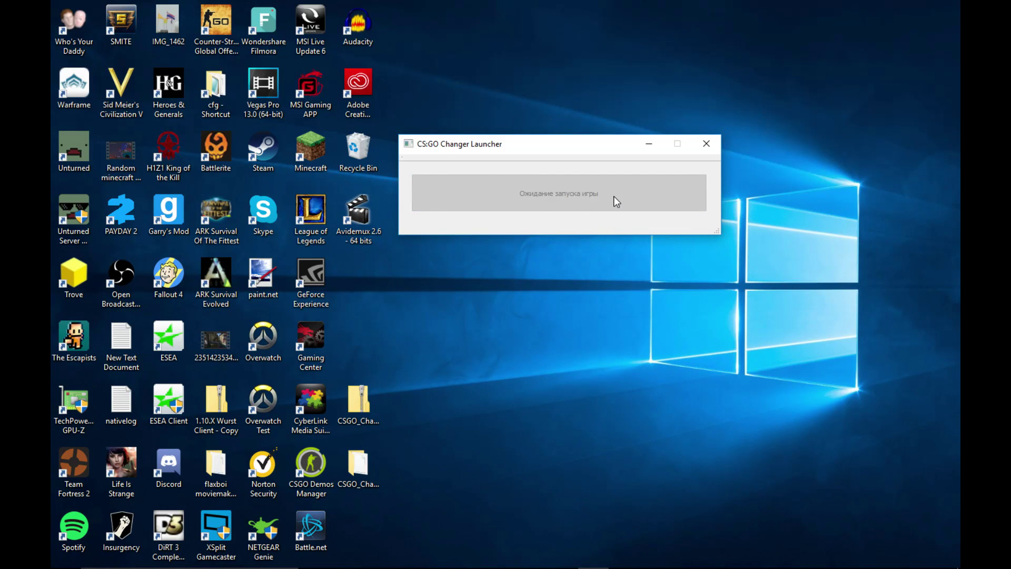
Minimize the launcher, switch to Steam and start Counter-Strike: Global Offensive
{"action": "left_click", "coordinate": [640, 150]}
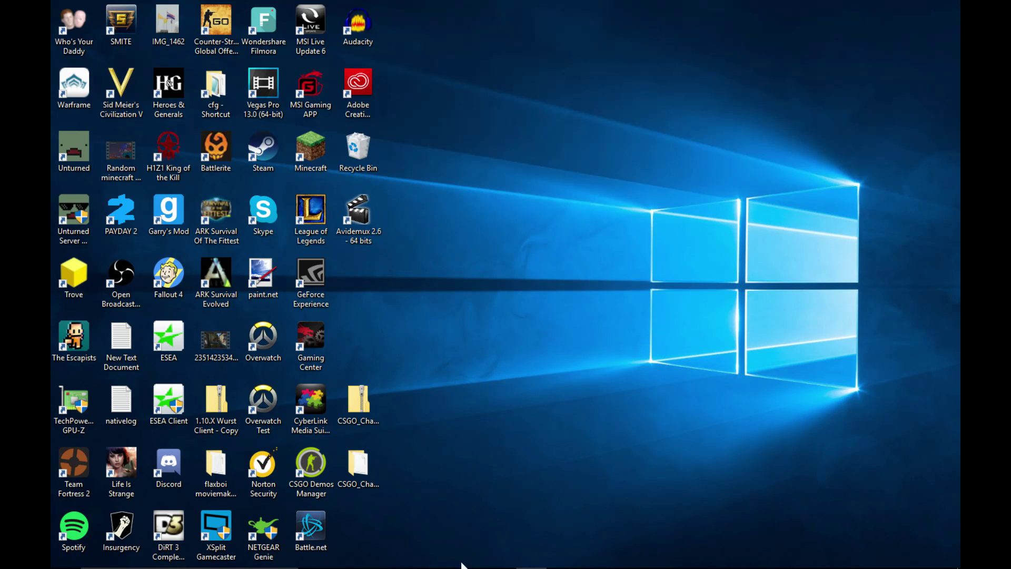
{"action": "left_click", "coordinate": [561, 561]}
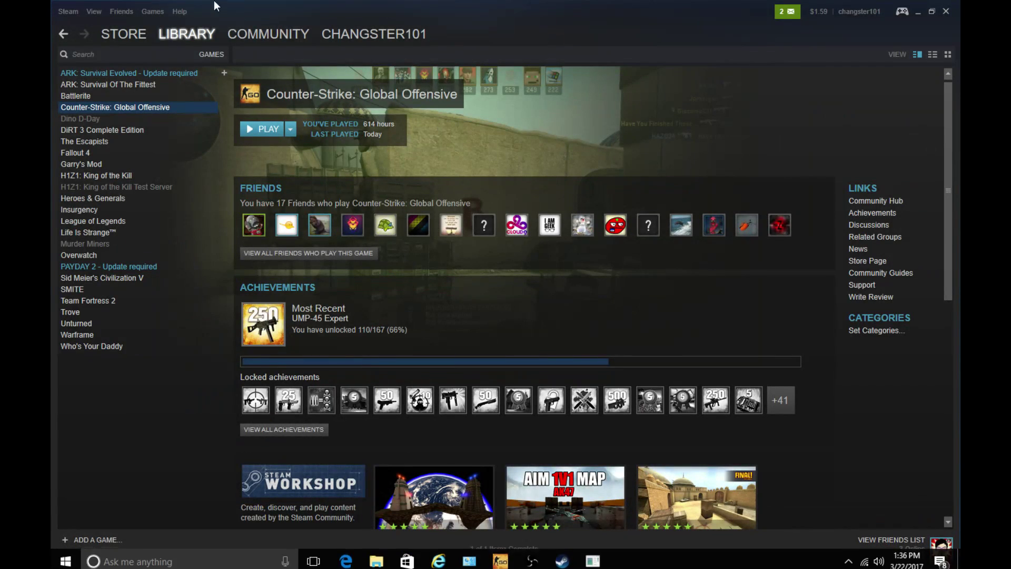
{"action": "left_click", "coordinate": [264, 128]}
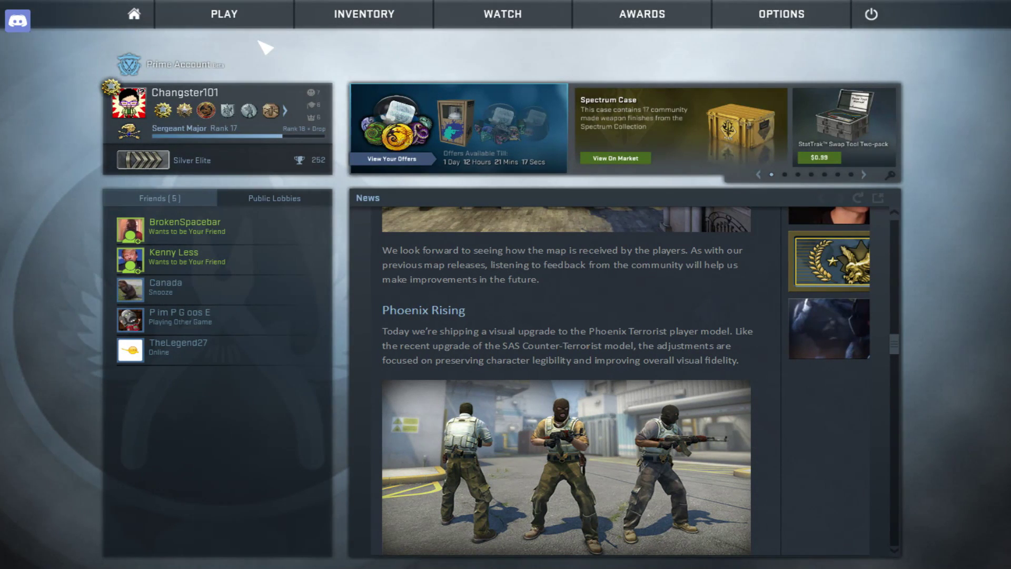
Show the CS:GO Changer overlay in the game and set the team to Terrorists
{"action": "key", "text": "Insert"}
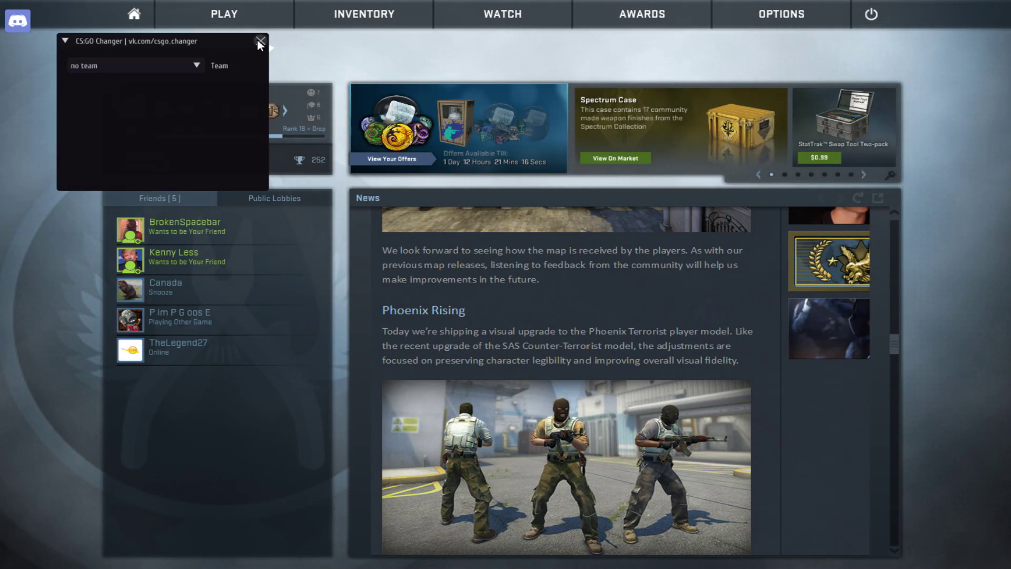
{"action": "left_click", "coordinate": [197, 65]}
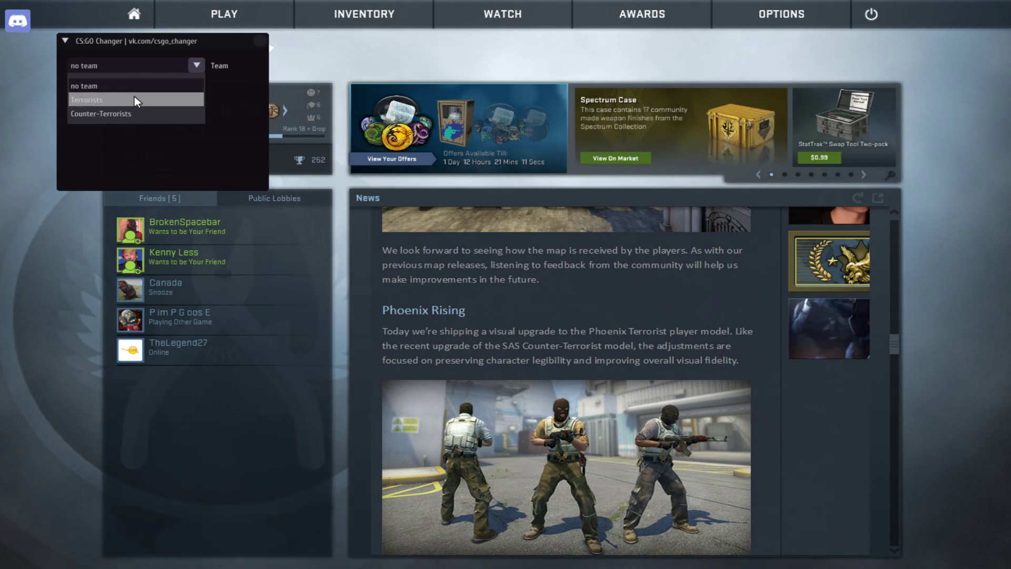
{"action": "left_click", "coordinate": [149, 97]}
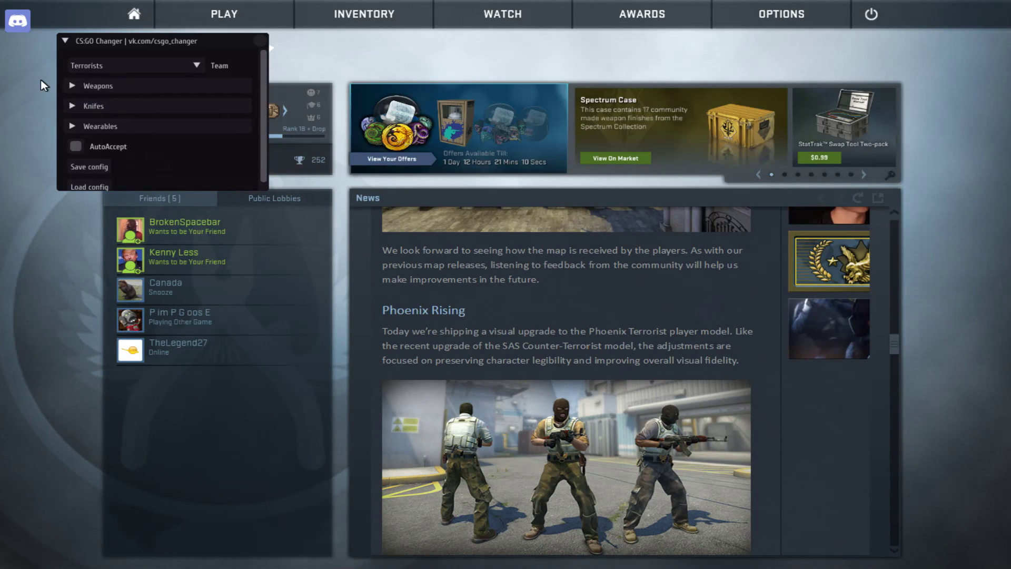
Expand the Weapons section and set the AK-47's skin to Neon Revolution
{"action": "left_click", "coordinate": [74, 86]}
{"action": "left_click", "coordinate": [101, 103]}
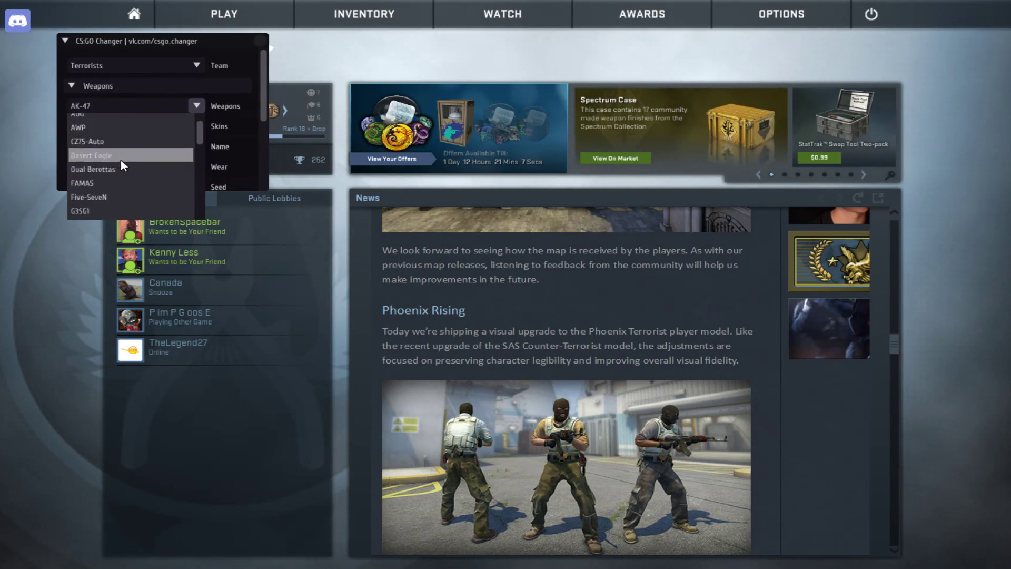
{"action": "scroll", "coordinate": [120, 160], "scroll_direction": "down", "scroll_amount": 3}
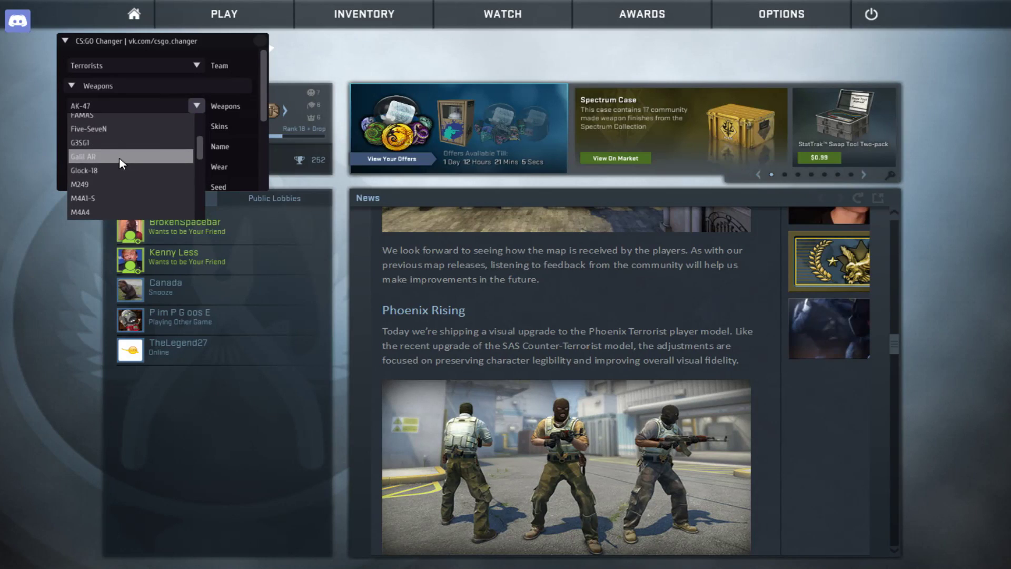
{"action": "scroll", "coordinate": [121, 163], "scroll_direction": "up", "scroll_amount": 3}
{"action": "left_click", "coordinate": [128, 125]}
{"action": "left_click", "coordinate": [128, 124]}
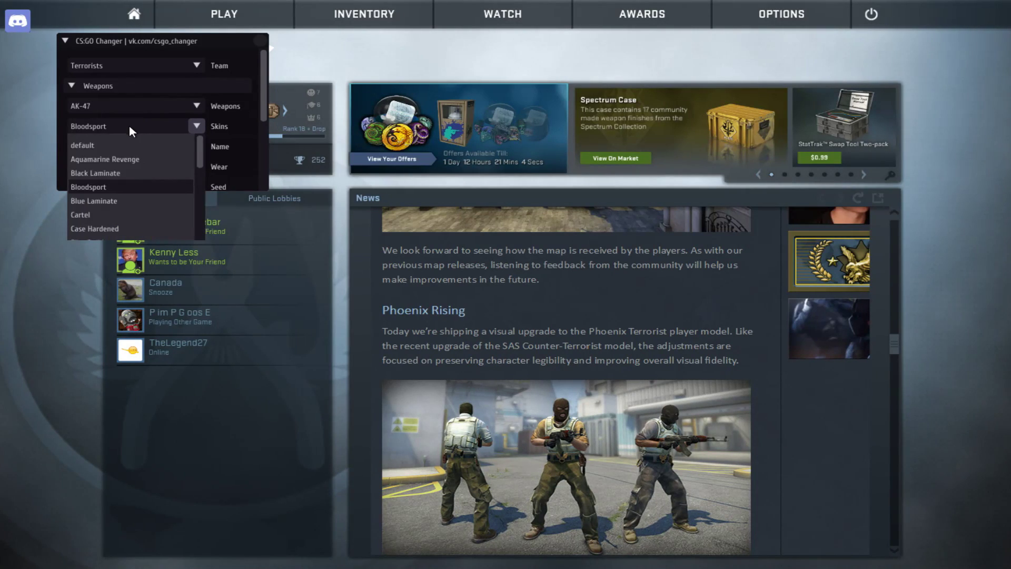
{"action": "scroll", "coordinate": [134, 182], "scroll_direction": "down", "scroll_amount": 2}
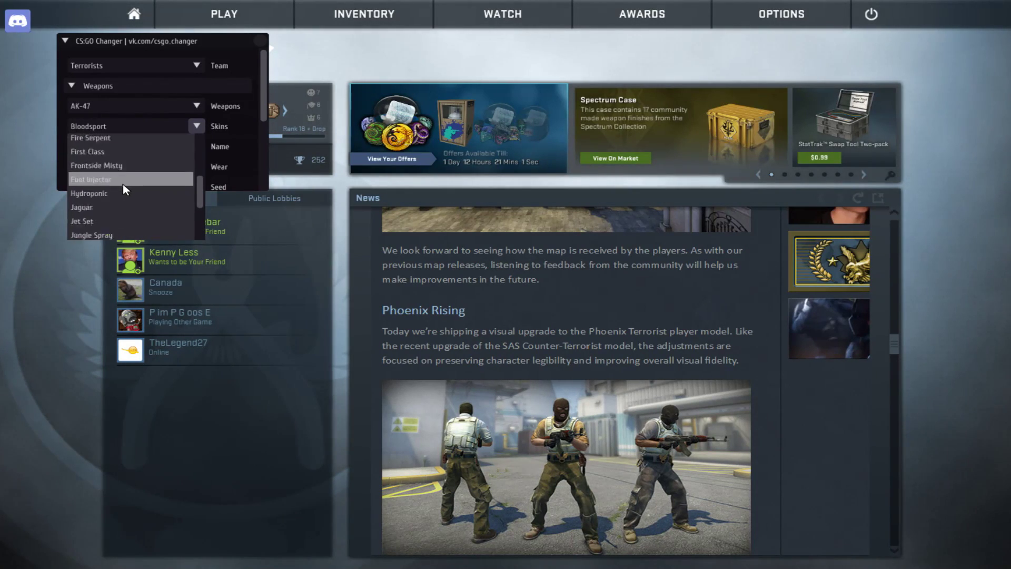
{"action": "scroll", "coordinate": [122, 184], "scroll_direction": "down", "scroll_amount": 3}
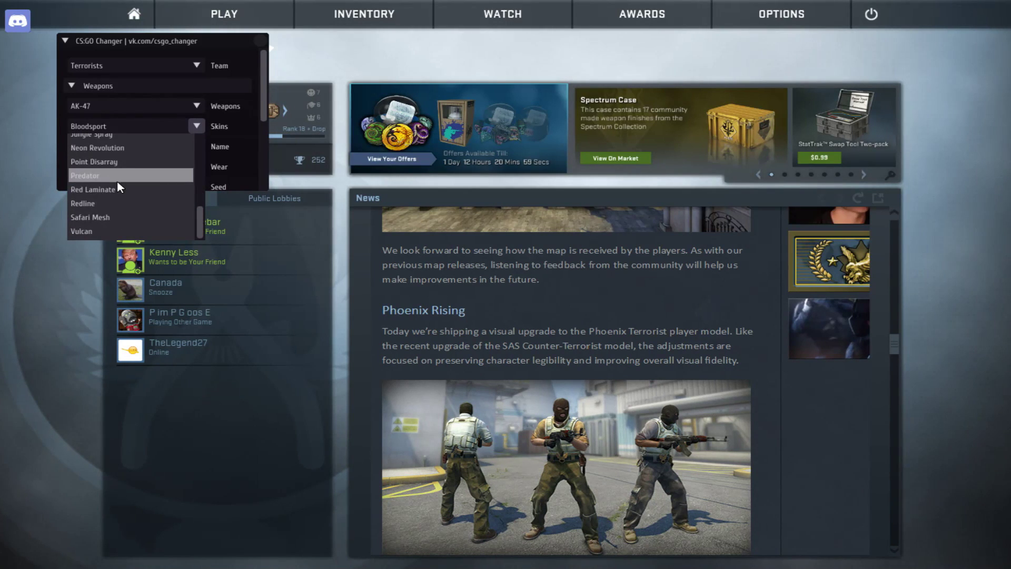
{"action": "left_click", "coordinate": [122, 148]}
Set the AK-47's wear to 0.000
{"action": "scroll", "coordinate": [192, 149], "scroll_direction": "down", "scroll_amount": 2}
{"action": "scroll", "coordinate": [191, 148], "scroll_direction": "down", "scroll_amount": 2}
{"action": "scroll", "coordinate": [159, 129], "scroll_direction": "up", "scroll_amount": 2}
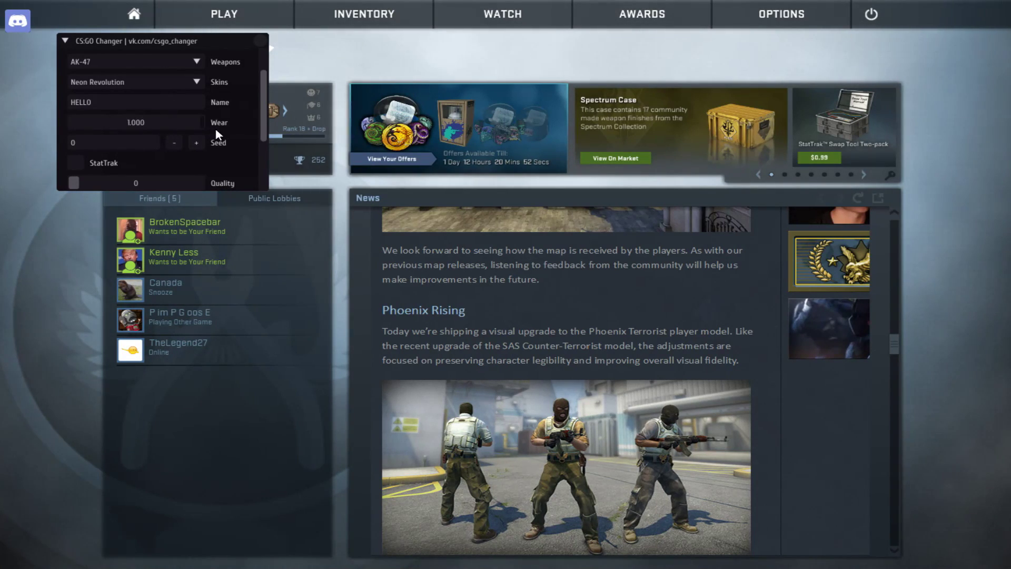
{"action": "scroll", "coordinate": [144, 140], "scroll_direction": "down", "scroll_amount": 2}
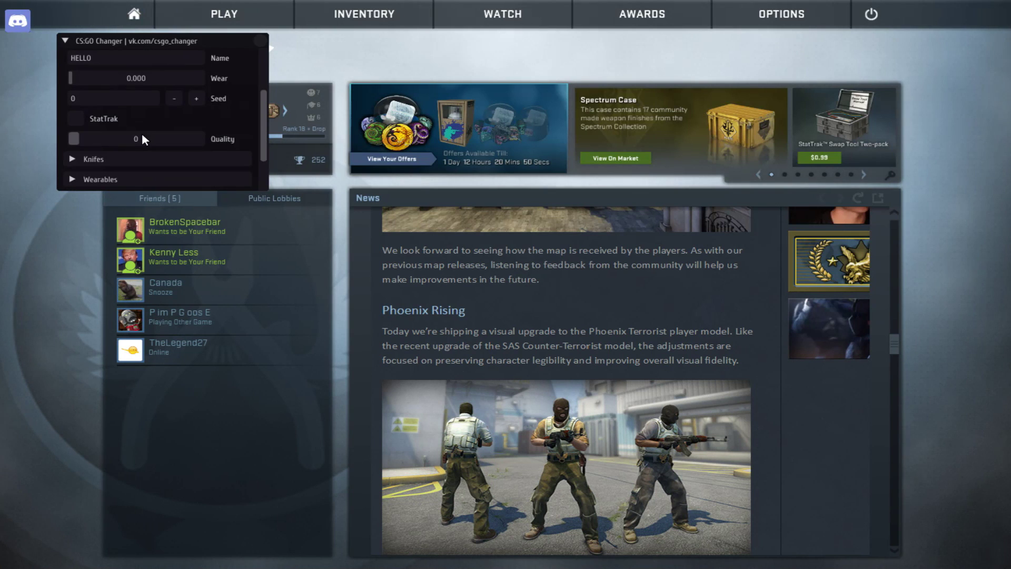
Turn on StatTrak for the AK-47 and turn it off again
{"action": "left_click", "coordinate": [101, 121]}
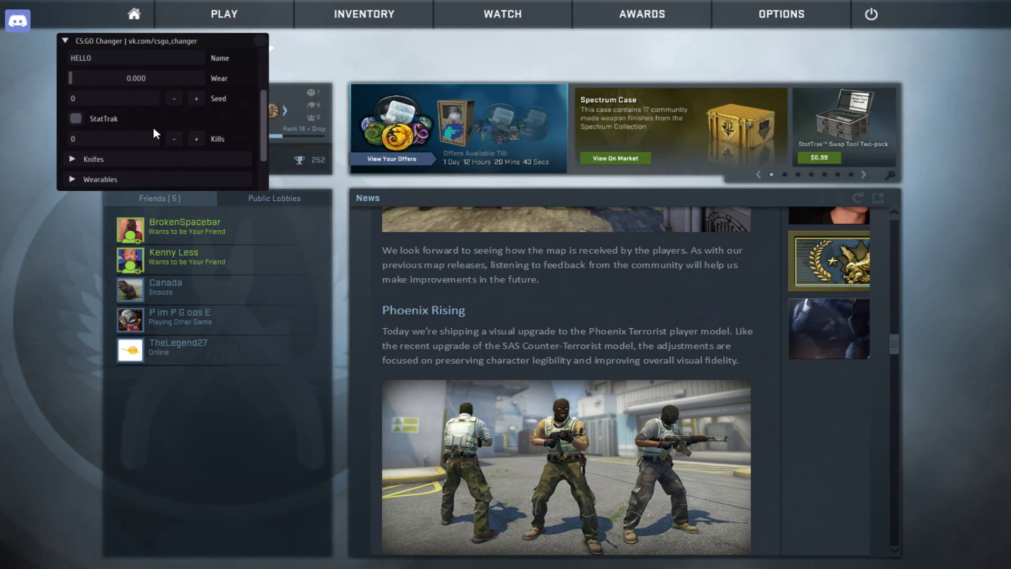
{"action": "left_click", "coordinate": [80, 124]}
{"action": "scroll", "coordinate": [200, 131], "scroll_direction": "down", "scroll_amount": 1}
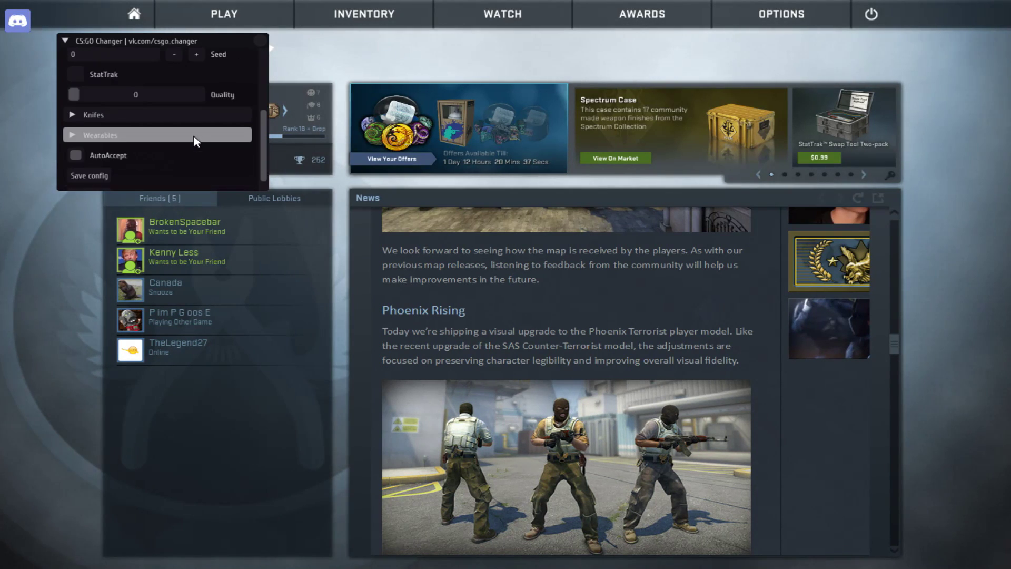
{"action": "scroll", "coordinate": [189, 136], "scroll_direction": "up", "scroll_amount": 3}
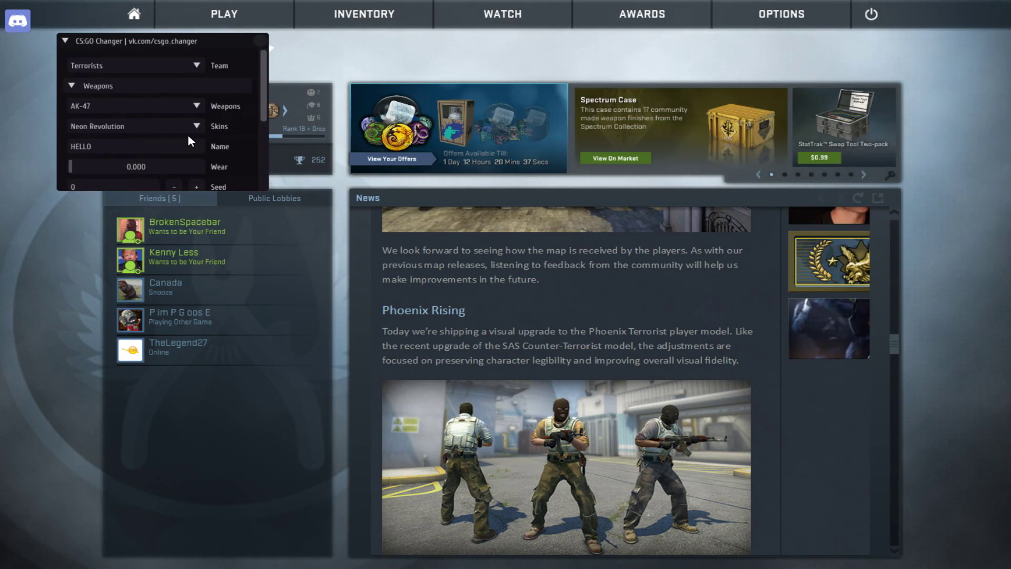
{"action": "left_click", "coordinate": [178, 106]}
{"action": "scroll", "coordinate": [121, 162], "scroll_direction": "down", "scroll_amount": 5}
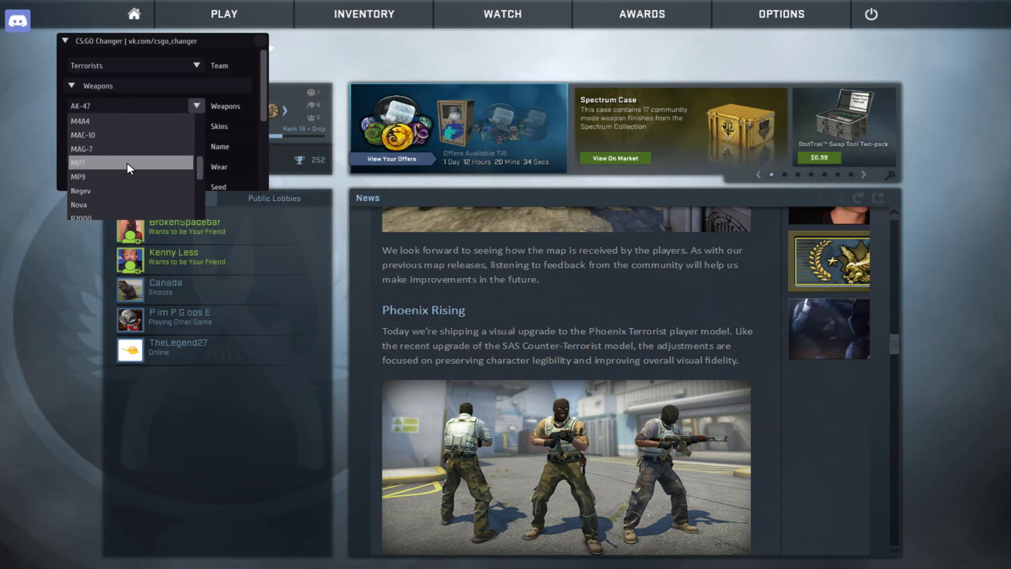
{"action": "scroll", "coordinate": [129, 167], "scroll_direction": "up", "scroll_amount": 5}
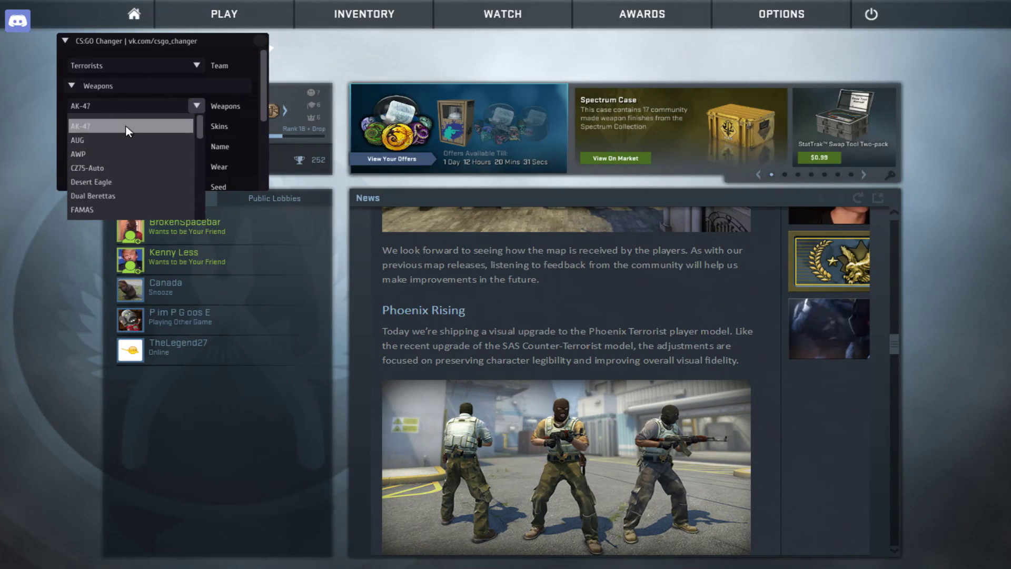
{"action": "scroll", "coordinate": [130, 168], "scroll_direction": "down", "scroll_amount": 3}
{"action": "left_click", "coordinate": [154, 46]}
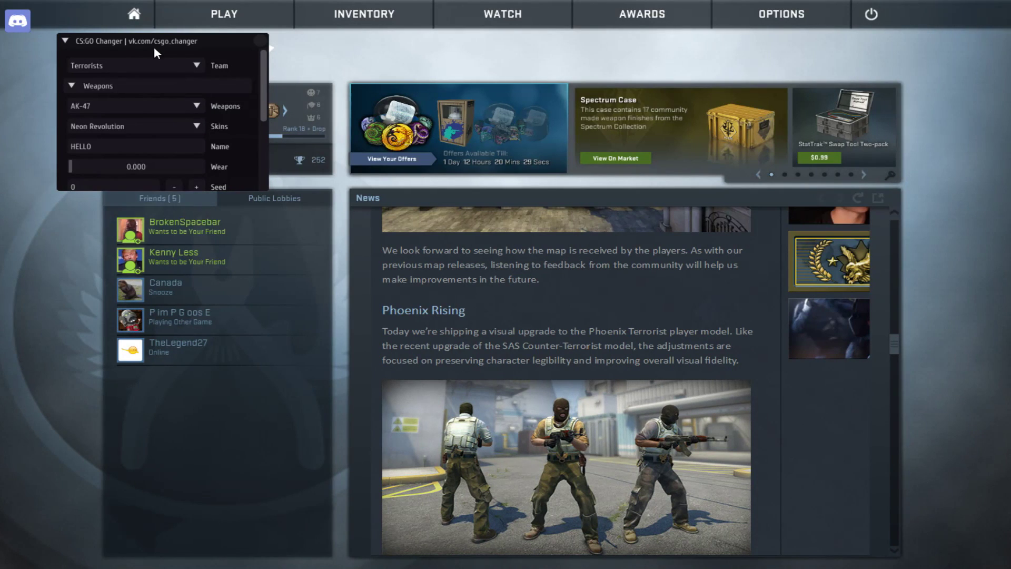
Set the team to Counter-Terrorists and choose the Desert Eagle as the weapon
{"action": "left_click", "coordinate": [179, 65]}
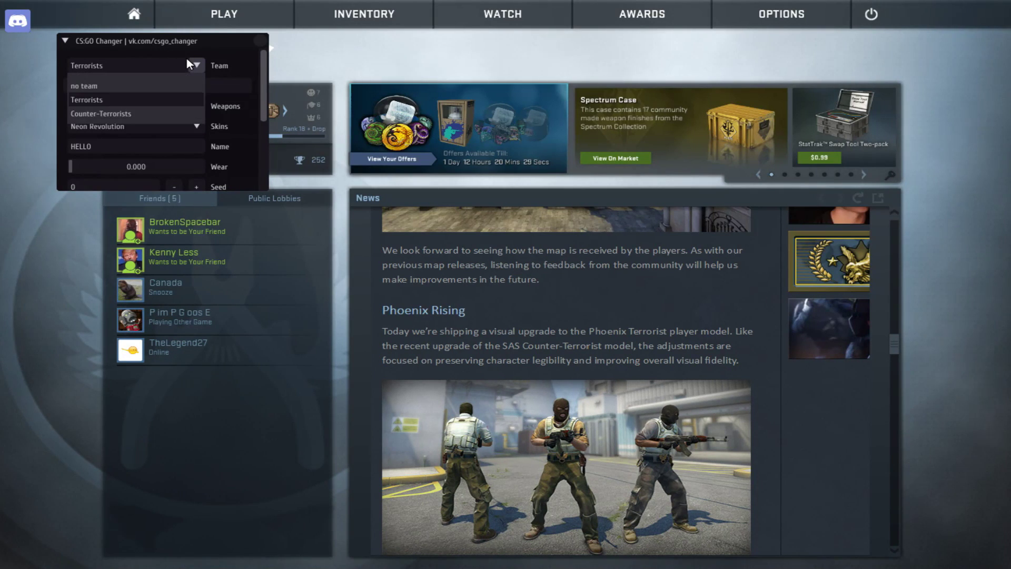
{"action": "left_click", "coordinate": [155, 113]}
{"action": "left_click", "coordinate": [160, 107]}
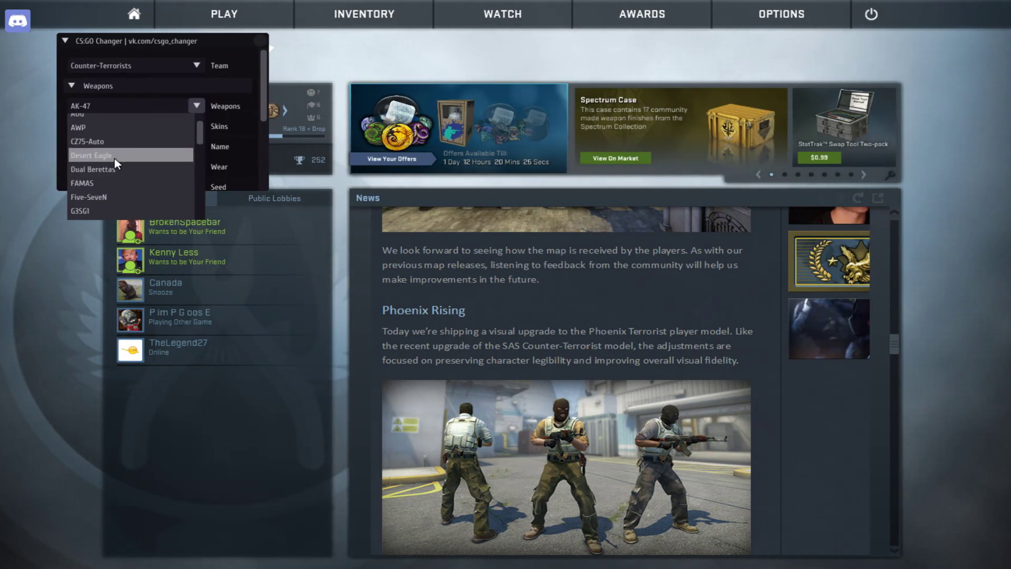
{"action": "scroll", "coordinate": [116, 163], "scroll_direction": "down", "scroll_amount": 4}
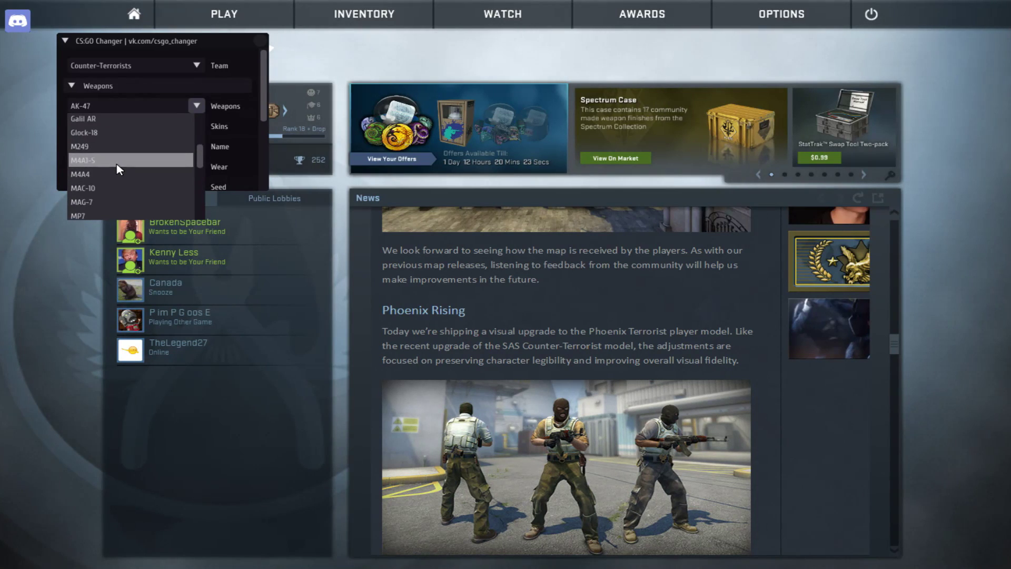
{"action": "scroll", "coordinate": [115, 163], "scroll_direction": "up", "scroll_amount": 5}
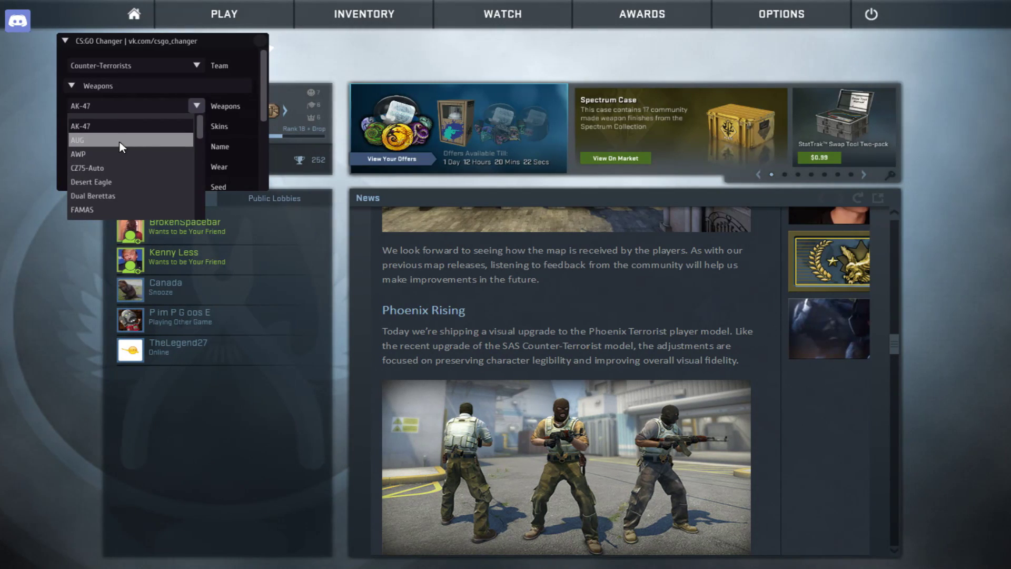
{"action": "left_click", "coordinate": [196, 108]}
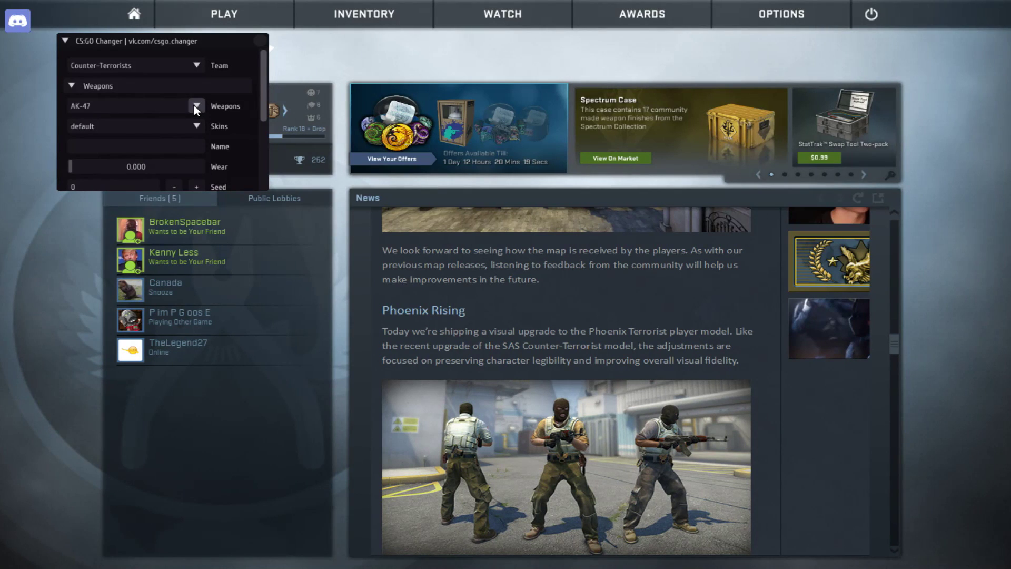
{"action": "left_click", "coordinate": [196, 108]}
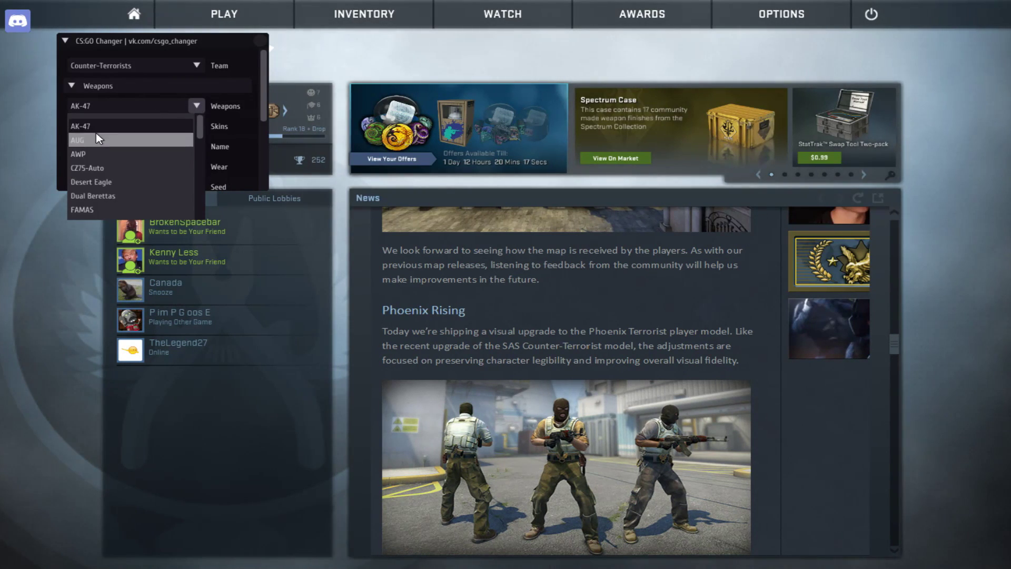
{"action": "scroll", "coordinate": [124, 160], "scroll_direction": "down", "scroll_amount": 1}
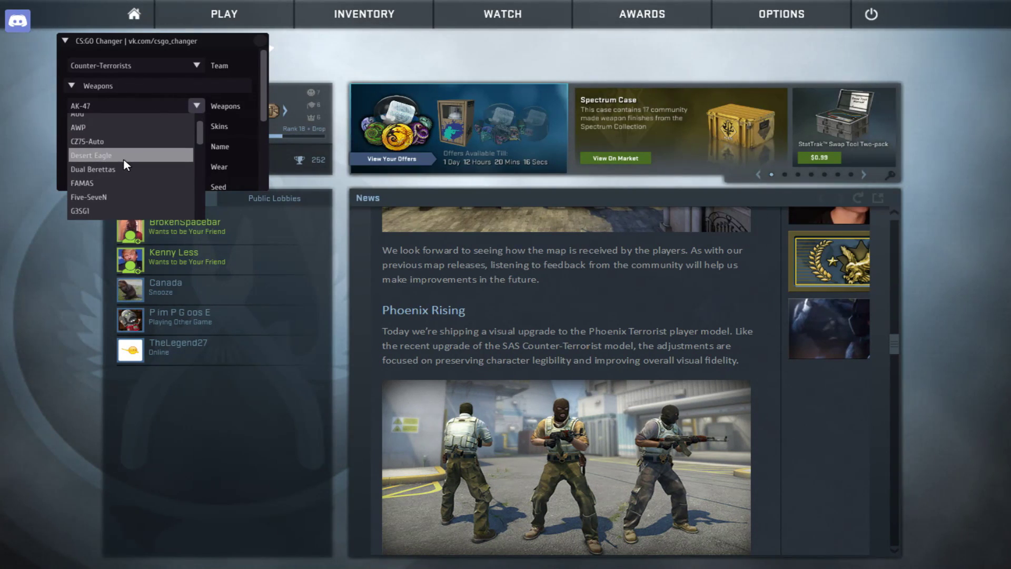
{"action": "left_click", "coordinate": [124, 158]}
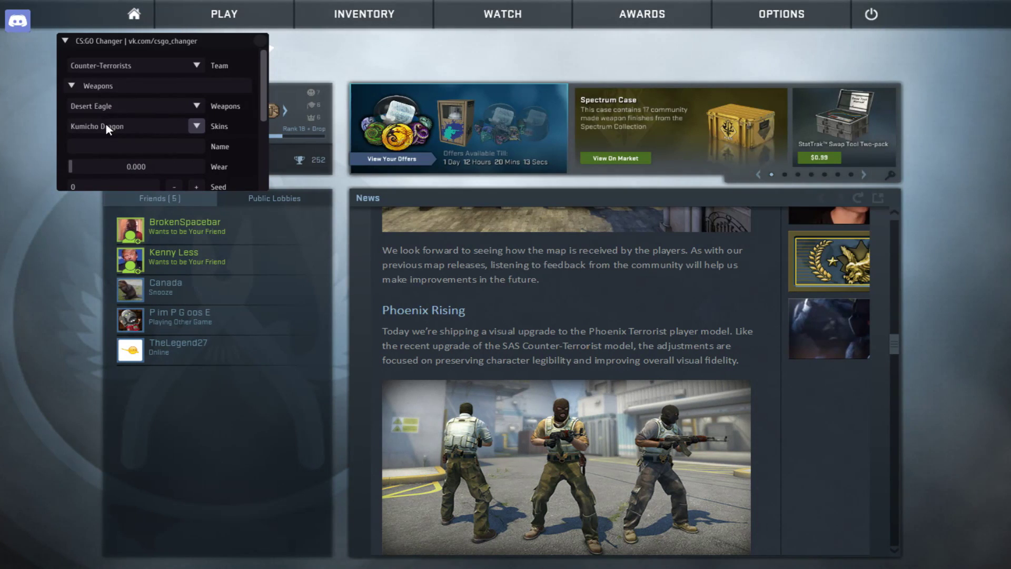
Switch the team back to Terrorists and move the overlay window slightly
{"action": "left_click", "coordinate": [180, 68]}
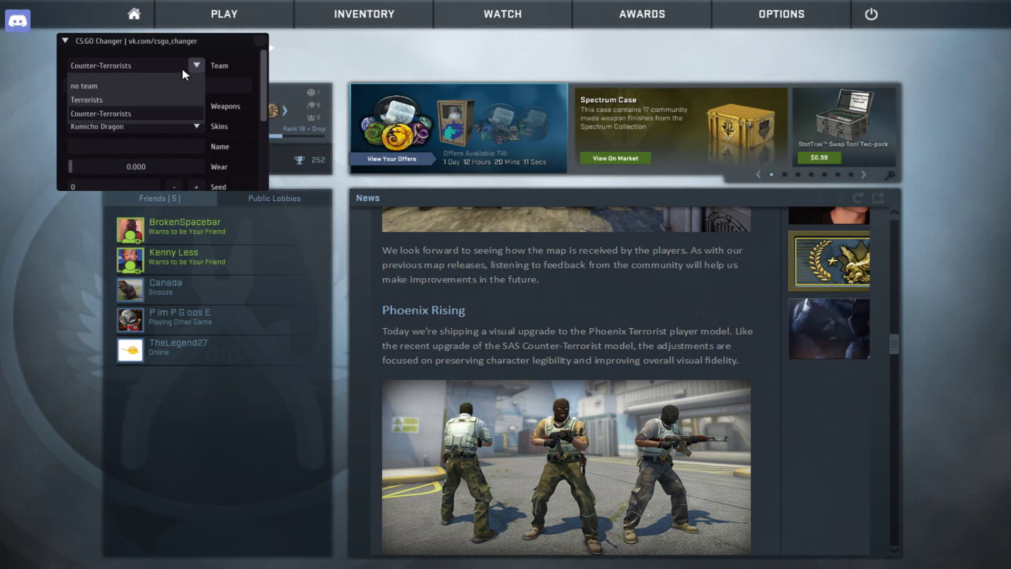
{"action": "left_click", "coordinate": [158, 100]}
{"action": "left_click", "coordinate": [160, 126]}
{"action": "left_click_drag", "start_coordinate": [160, 126], "coordinate": [158, 123]}
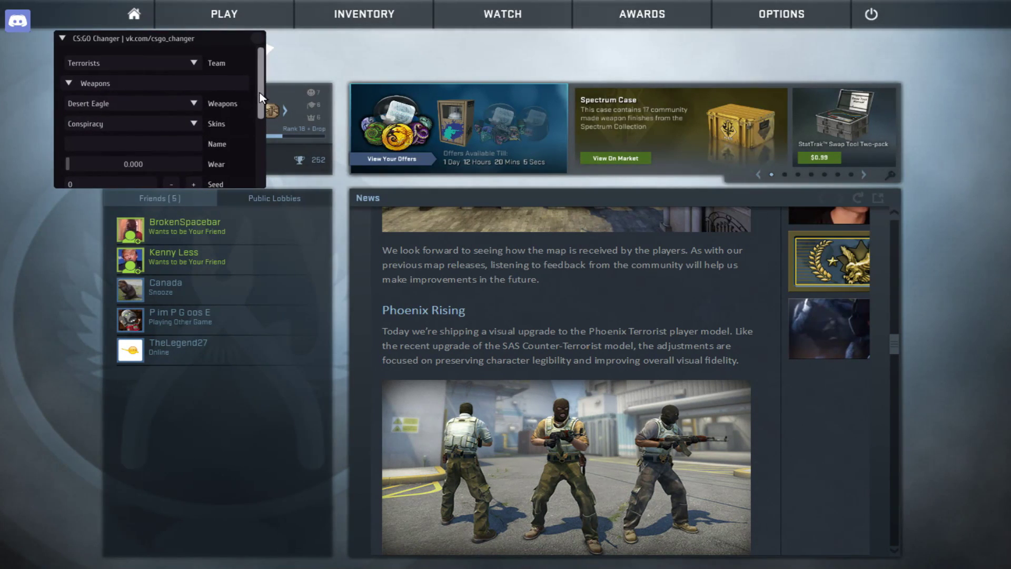
Expand the Knifes section and choose the Butterfly Knife with the Marble Fade skin
{"action": "left_click_drag", "start_coordinate": [261, 84], "coordinate": [229, 159]}
{"action": "left_click", "coordinate": [62, 95]}
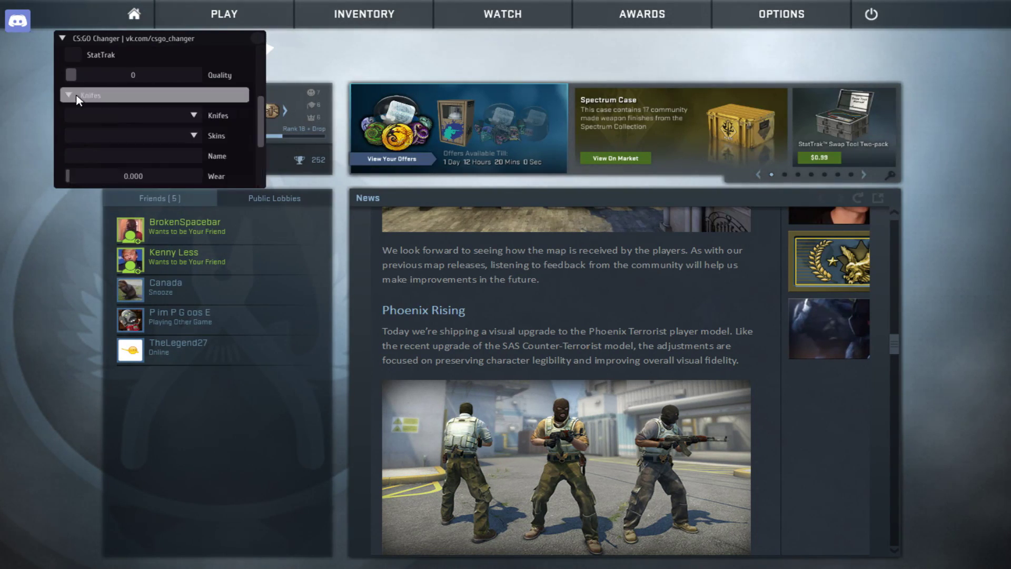
{"action": "left_click", "coordinate": [130, 116]}
{"action": "scroll", "coordinate": [147, 174], "scroll_direction": "down", "scroll_amount": 2}
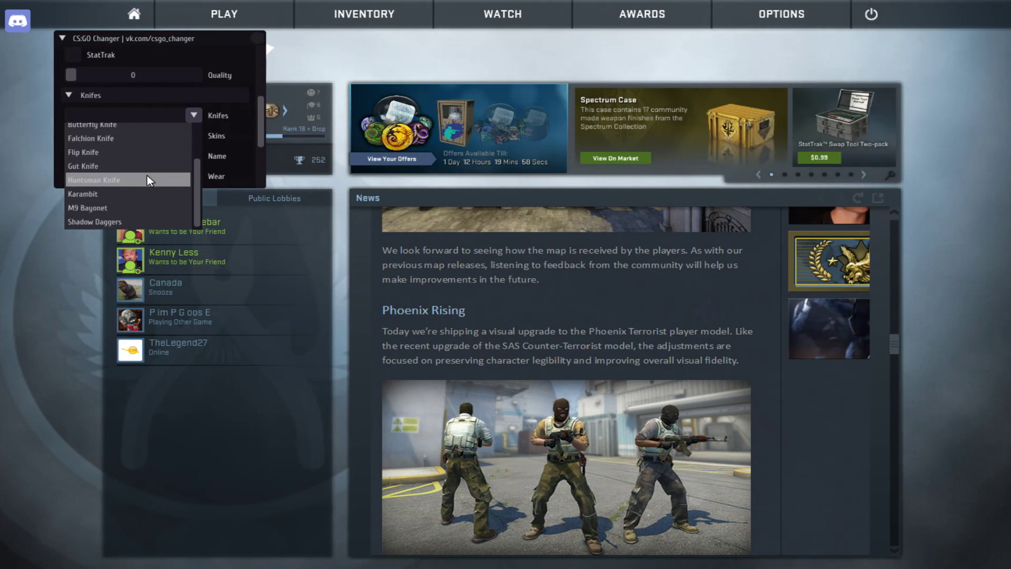
{"action": "scroll", "coordinate": [147, 175], "scroll_direction": "up", "scroll_amount": 2}
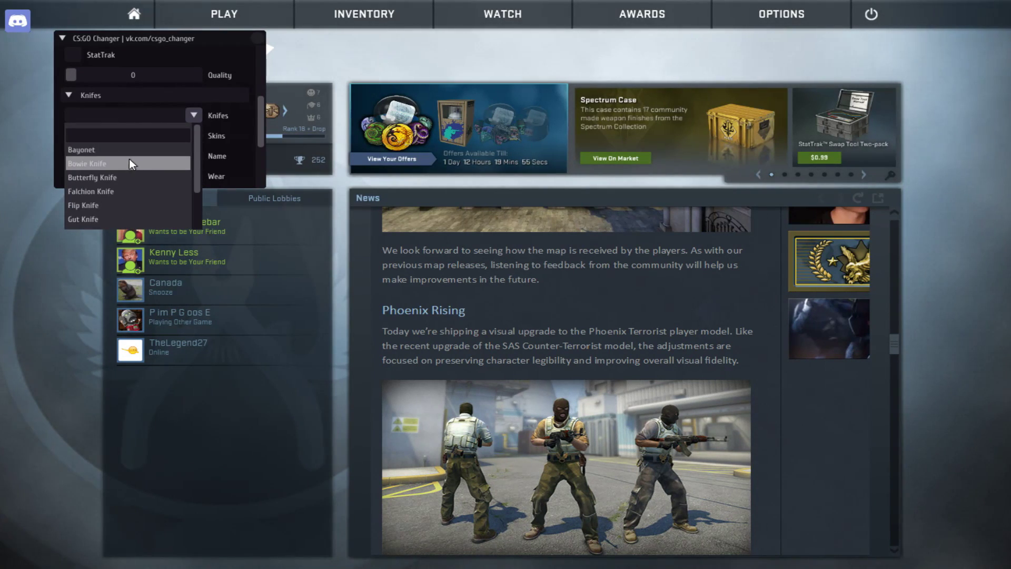
{"action": "left_click", "coordinate": [132, 177]}
{"action": "left_click", "coordinate": [154, 136]}
{"action": "scroll", "coordinate": [135, 190], "scroll_direction": "down", "scroll_amount": 5}
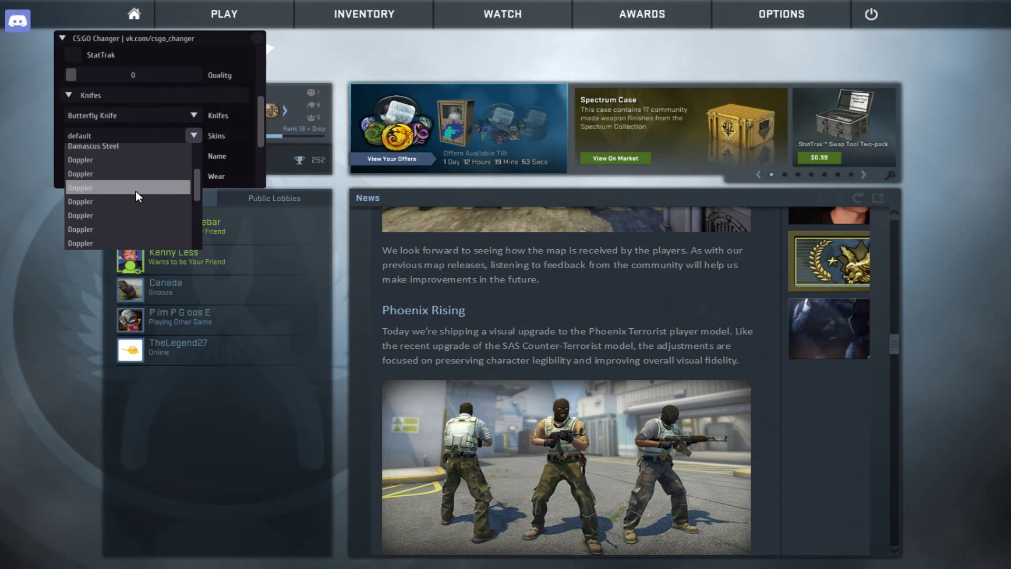
{"action": "left_click", "coordinate": [116, 154]}
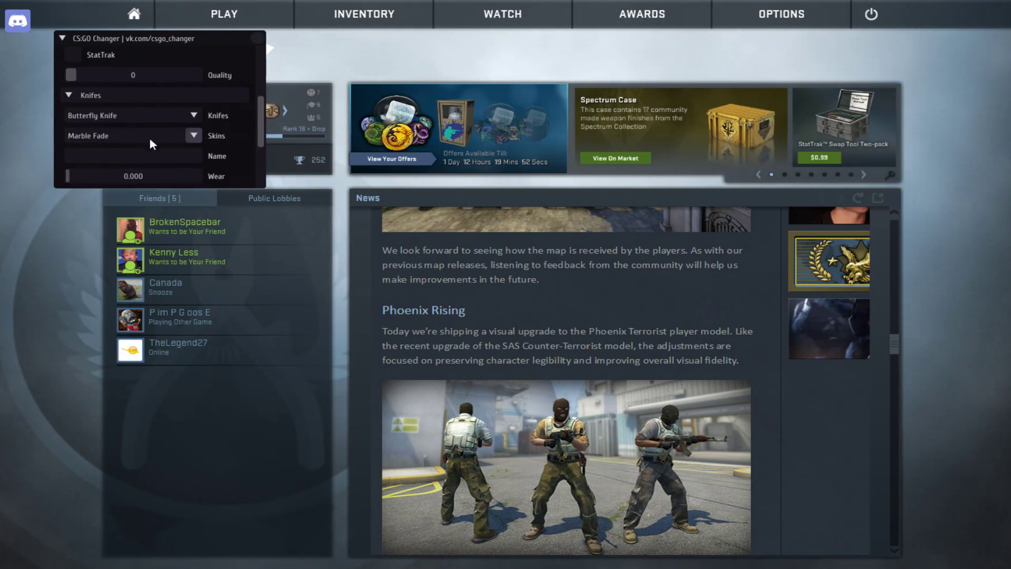
Expand the Wearables section and choose Bloodhound Gloves with the default skin
{"action": "scroll", "coordinate": [158, 149], "scroll_direction": "down", "scroll_amount": 2}
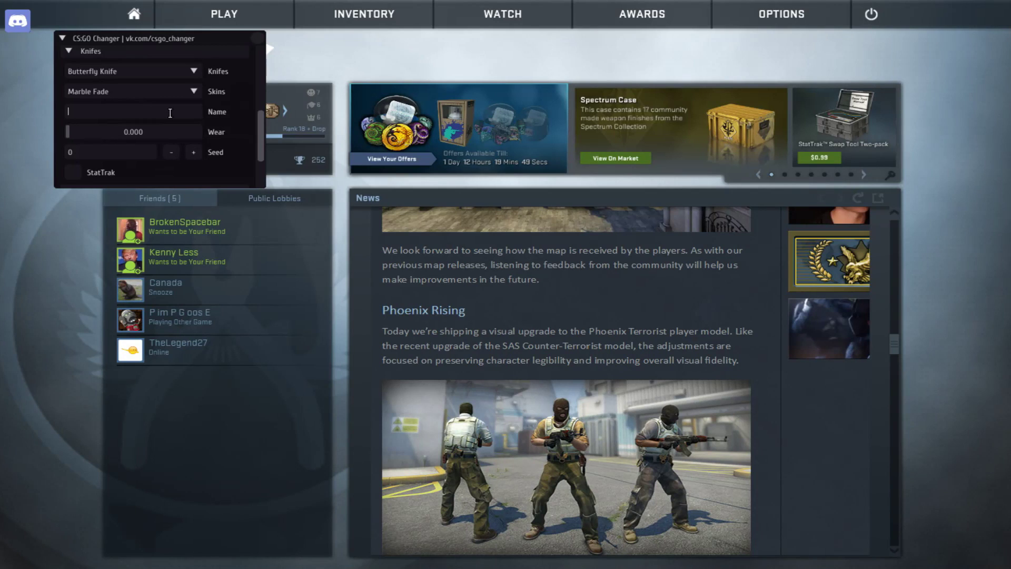
{"action": "scroll", "coordinate": [212, 132], "scroll_direction": "down", "scroll_amount": 2}
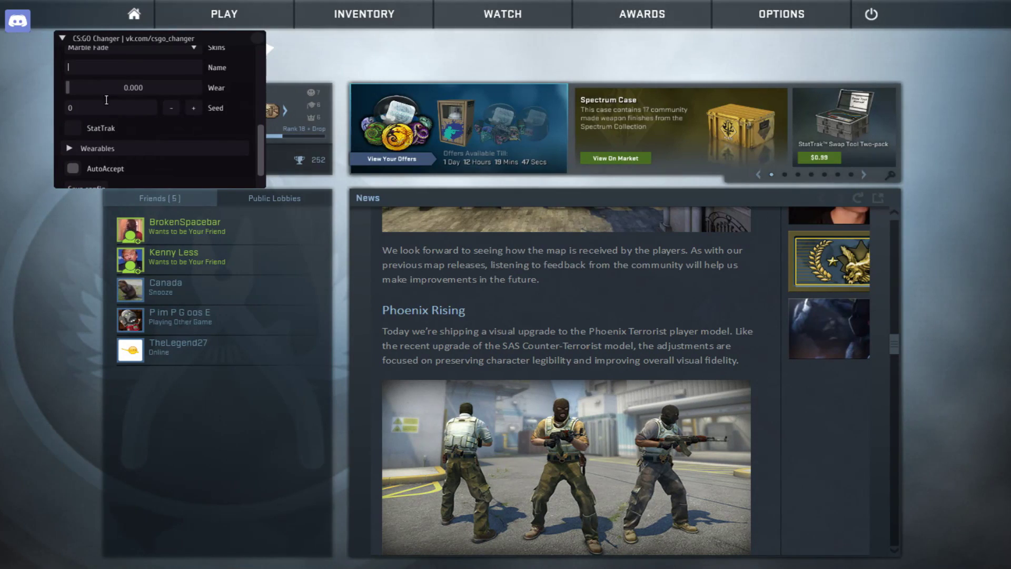
{"action": "scroll", "coordinate": [85, 129], "scroll_direction": "down", "scroll_amount": 2}
{"action": "left_click", "coordinate": [83, 116]}
{"action": "scroll", "coordinate": [110, 125], "scroll_direction": "down", "scroll_amount": 2}
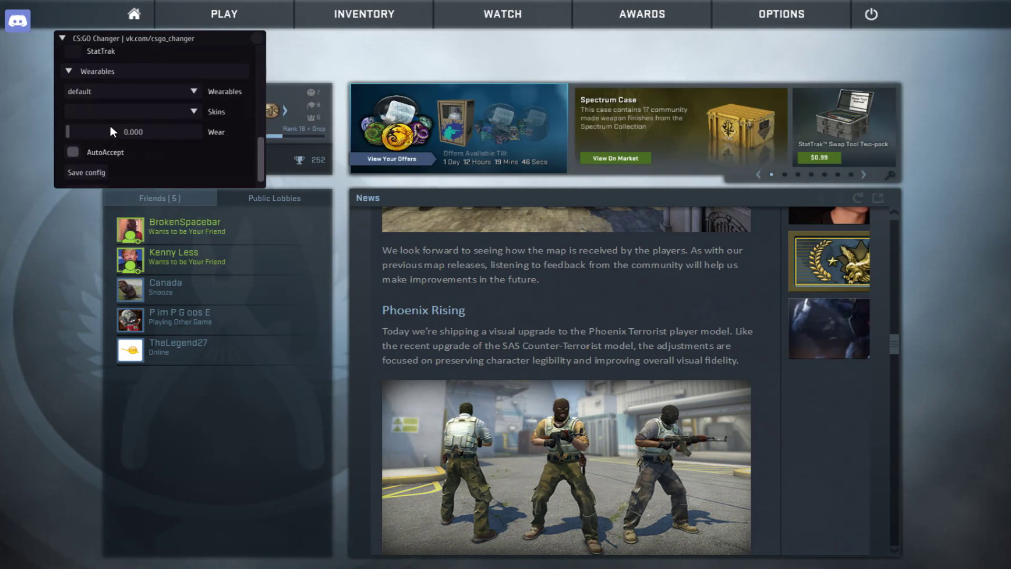
{"action": "left_click", "coordinate": [146, 97]}
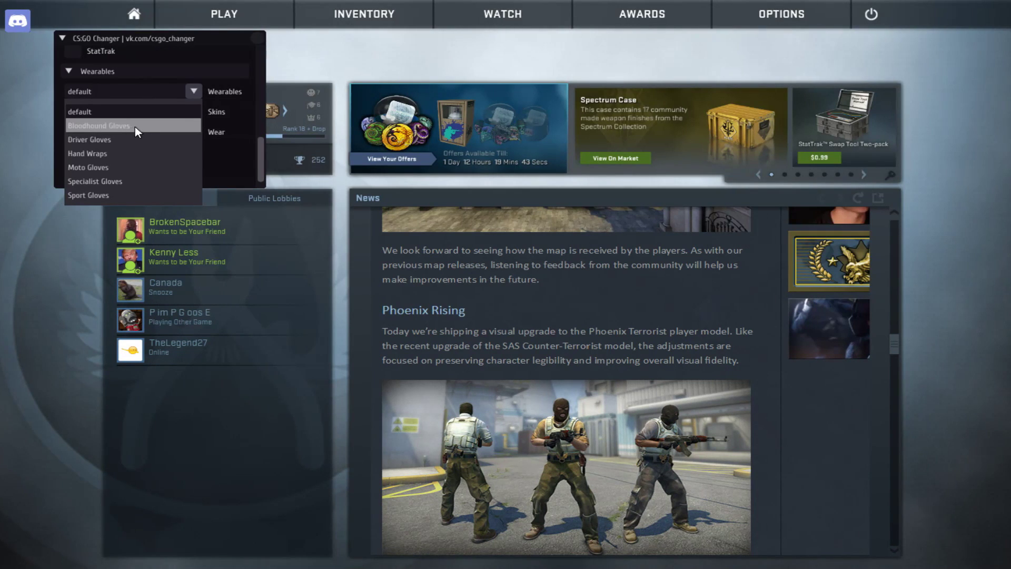
{"action": "left_click", "coordinate": [128, 127]}
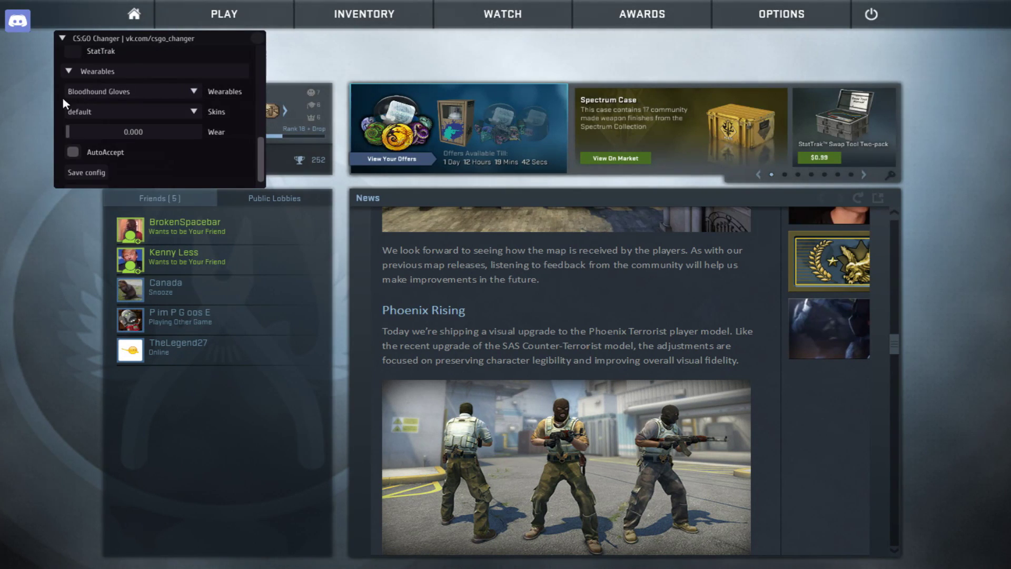
{"action": "left_click", "coordinate": [145, 111]}
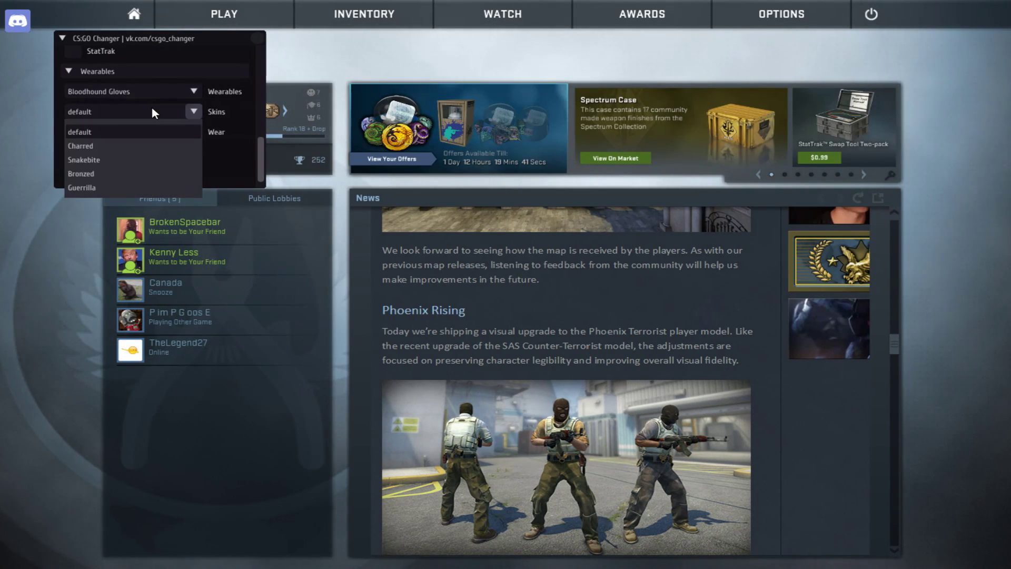
{"action": "left_click", "coordinate": [122, 130]}
{"action": "scroll", "coordinate": [122, 127], "scroll_direction": "down", "scroll_amount": 1}
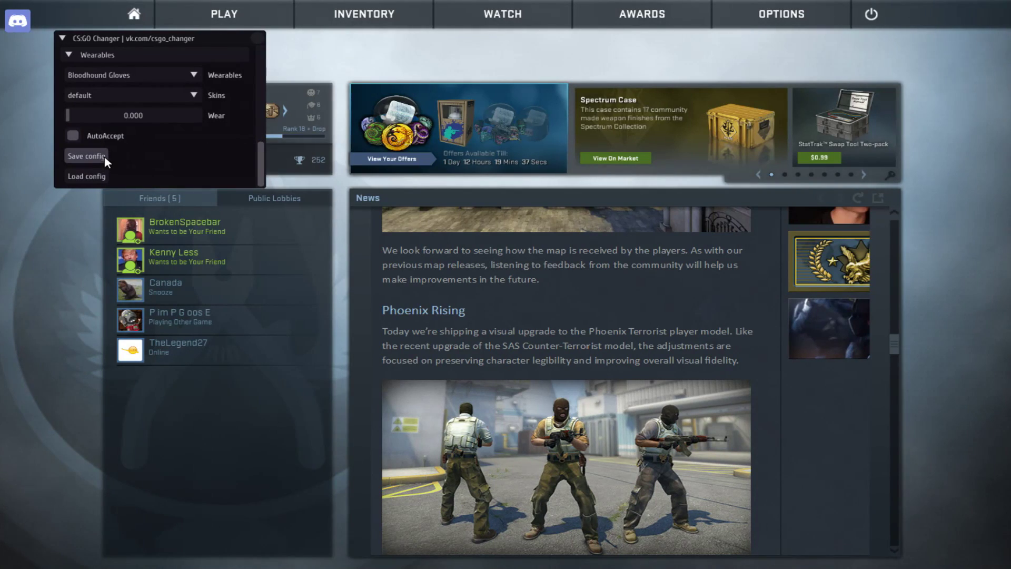
Hide the skin changer overlay and go to Find a Game to join a match
{"action": "scroll", "coordinate": [160, 137], "scroll_direction": "up", "scroll_amount": 5}
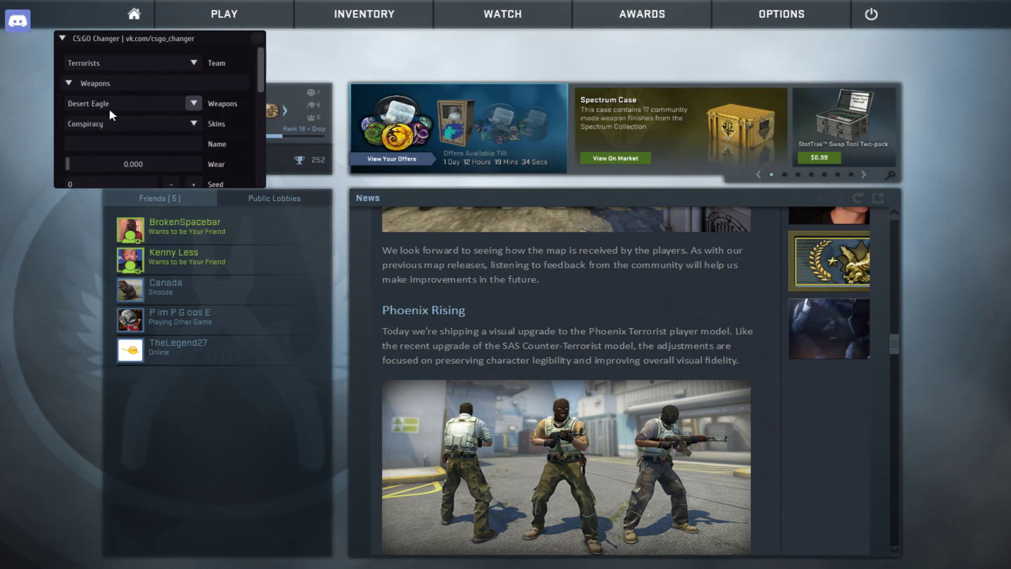
{"action": "key", "text": "Insert"}
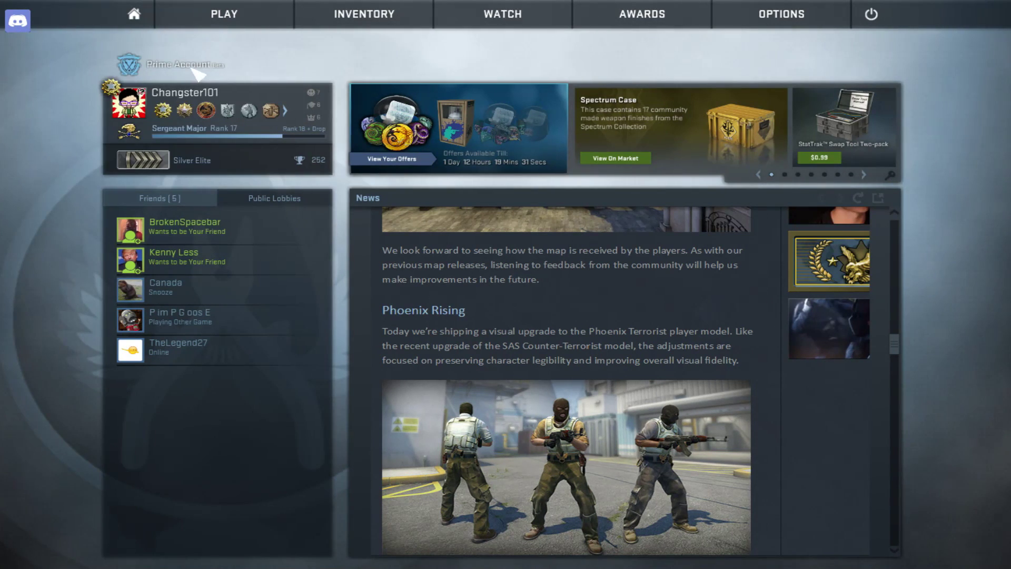
{"action": "mouse_move", "coordinate": [183, 70]}
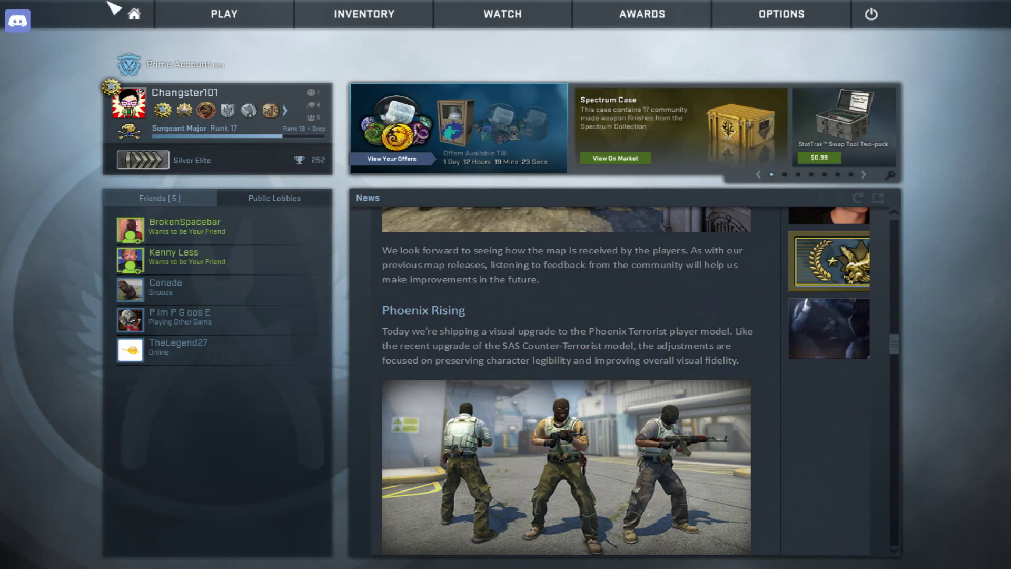
{"action": "left_click", "coordinate": [211, 11]}
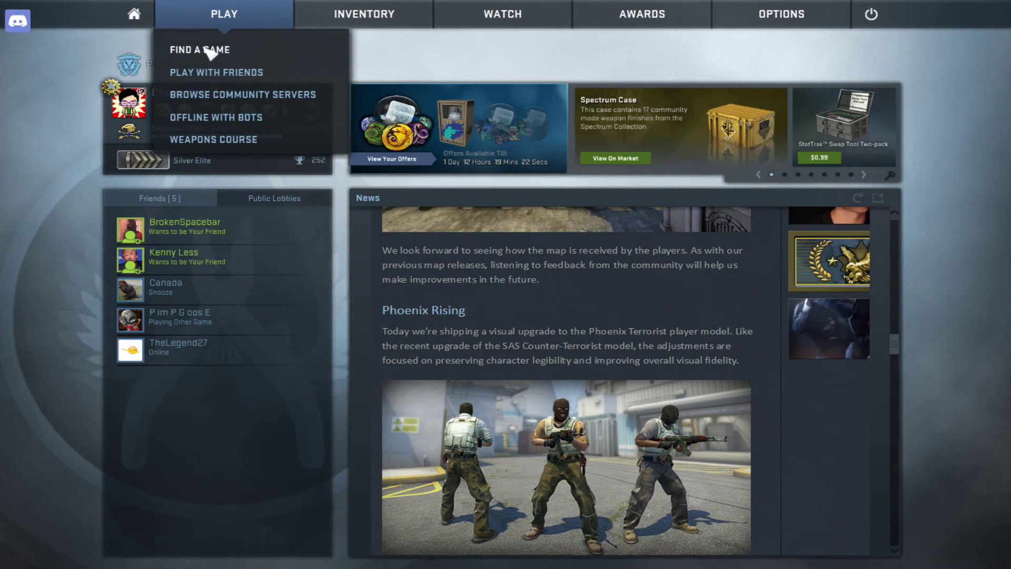
{"action": "left_click", "coordinate": [204, 49]}
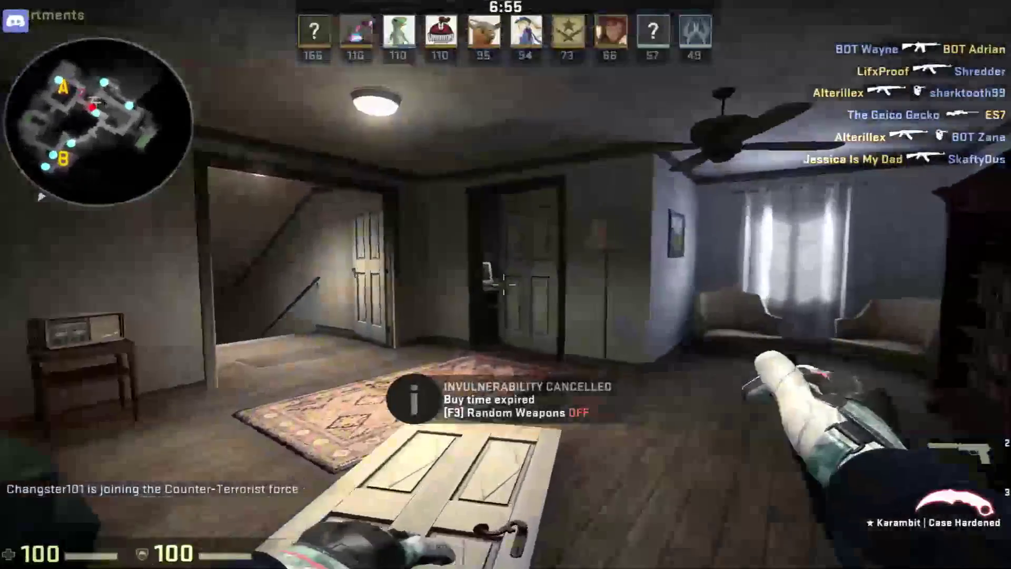
Inspect the Karambit and gloves in the match while moving through the apartments and down the stairs
{"action": "key", "text": "grave"}
{"action": "key", "text": "grave"}
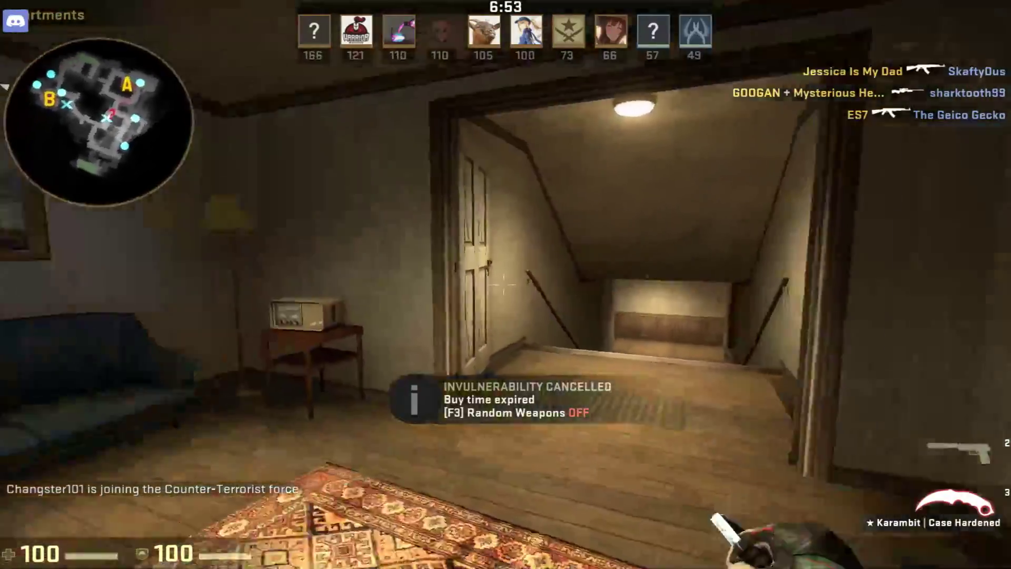
{"action": "key", "text": "2"}
{"action": "key", "text": "3"}
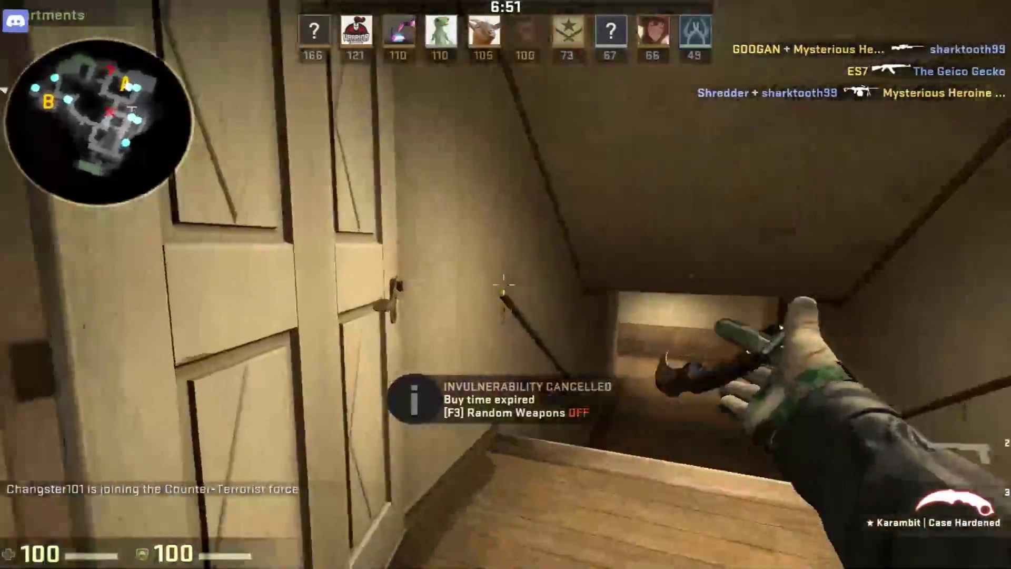
{"action": "key", "text": "w"}
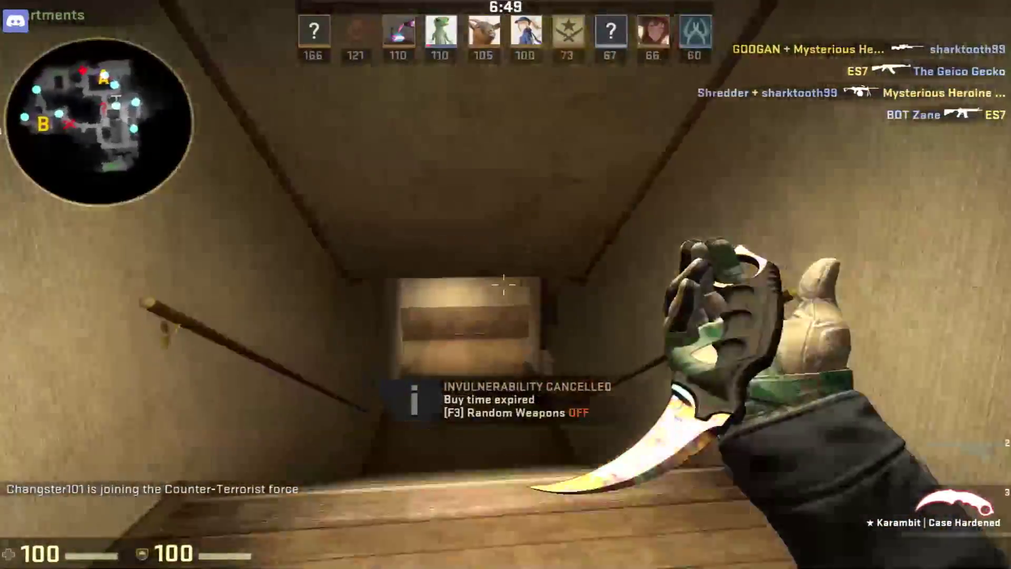
{"action": "key", "text": "w"}
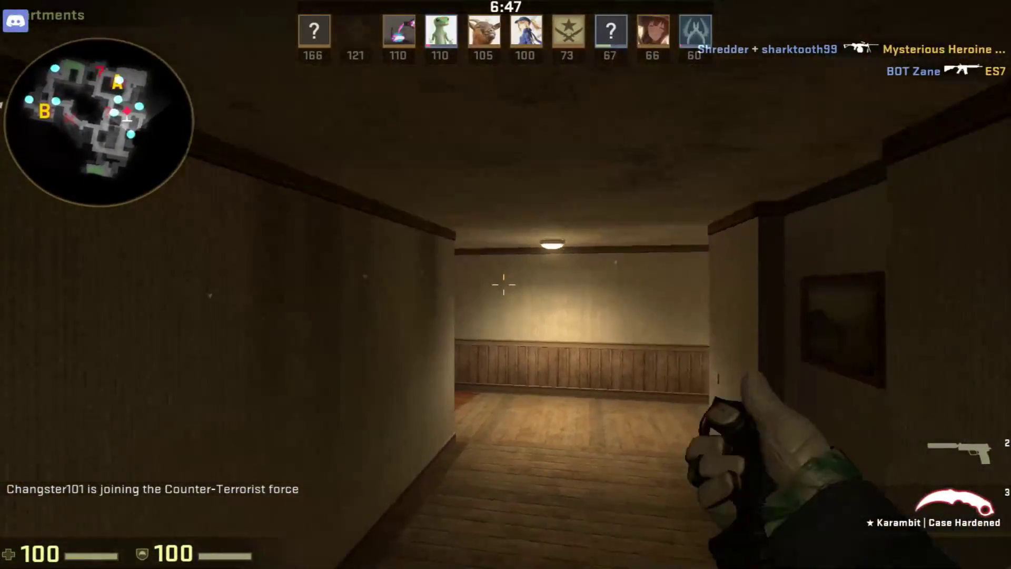
Bring up the overlay in the match, switch the team to Counter-Terrorists and go to the knife settings
{"action": "key", "text": "Insert"}
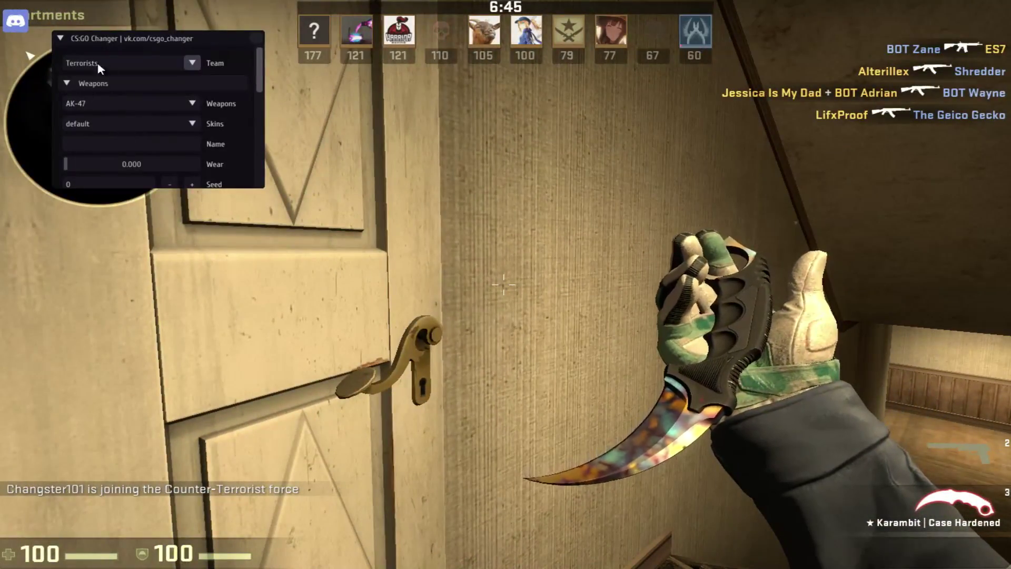
{"action": "left_click", "coordinate": [97, 62]}
{"action": "left_click", "coordinate": [128, 111]}
{"action": "scroll", "coordinate": [139, 134], "scroll_direction": "down", "scroll_amount": 5}
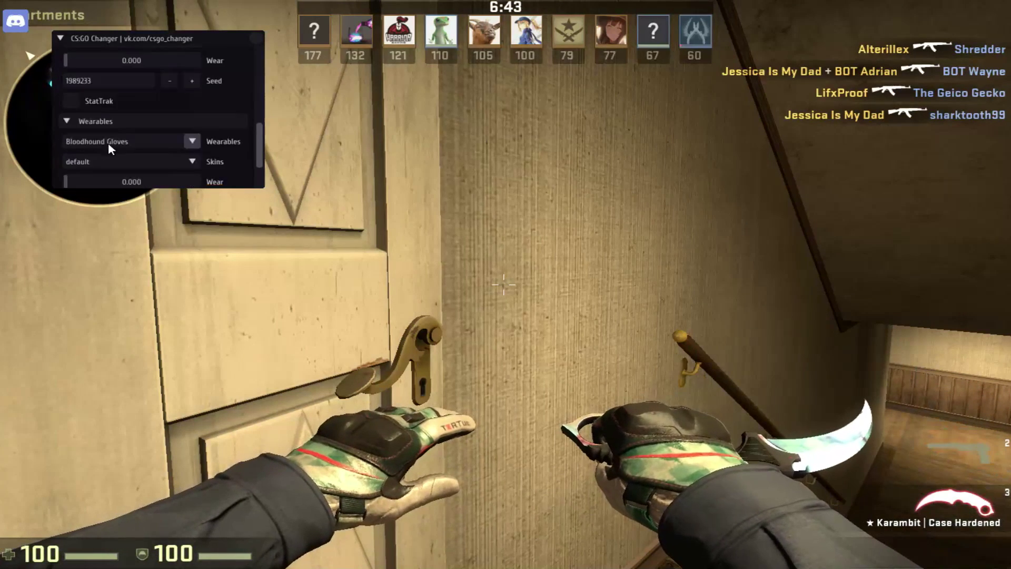
{"action": "scroll", "coordinate": [90, 110], "scroll_direction": "up", "scroll_amount": 4}
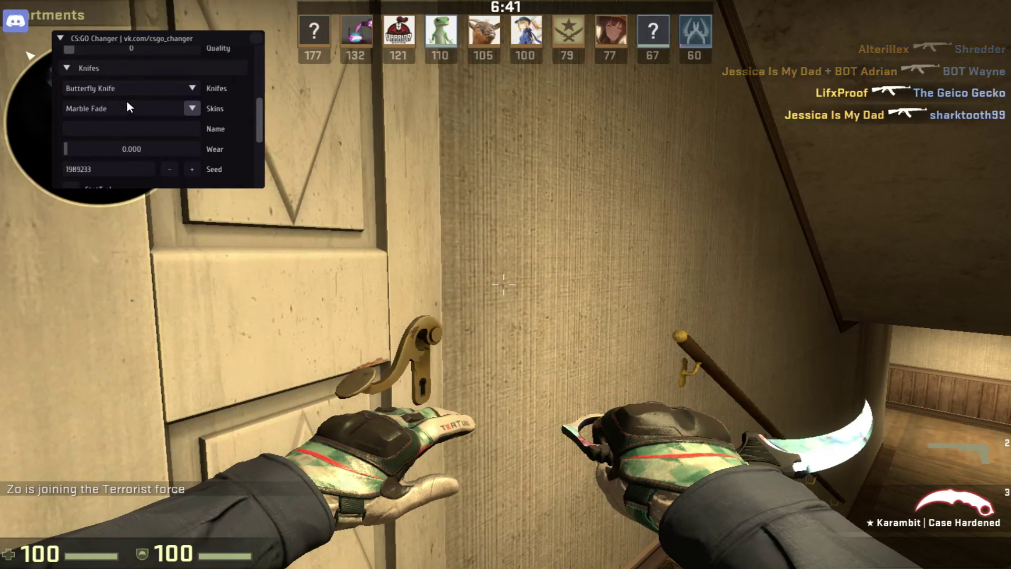
{"action": "scroll", "coordinate": [142, 103], "scroll_direction": "up", "scroll_amount": 3}
{"action": "scroll", "coordinate": [137, 110], "scroll_direction": "down", "scroll_amount": 3}
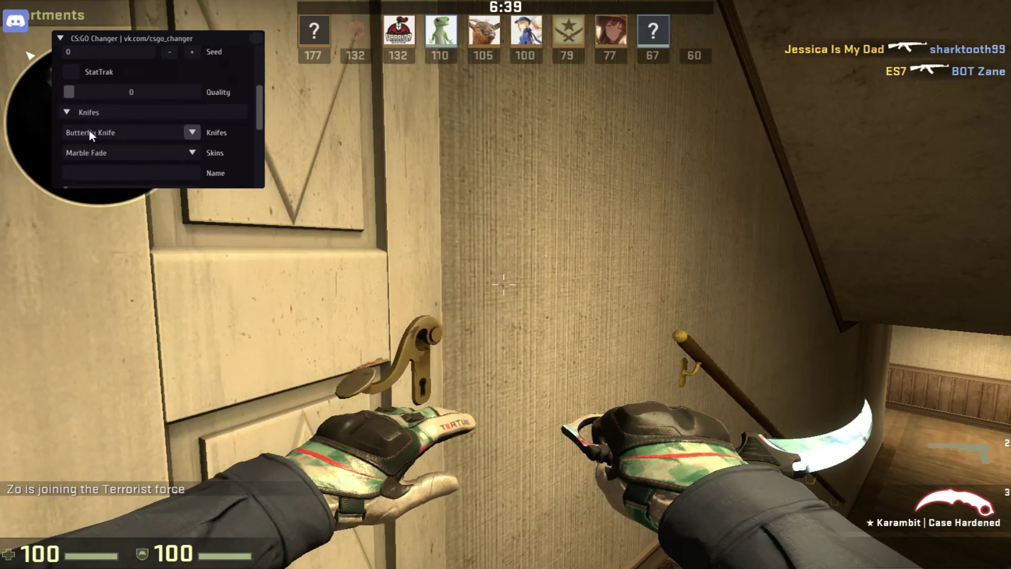
Choose the Butterfly Knife with the Marble Fade skin and hide the overlay
{"action": "left_click", "coordinate": [112, 133]}
{"action": "left_click", "coordinate": [107, 193]}
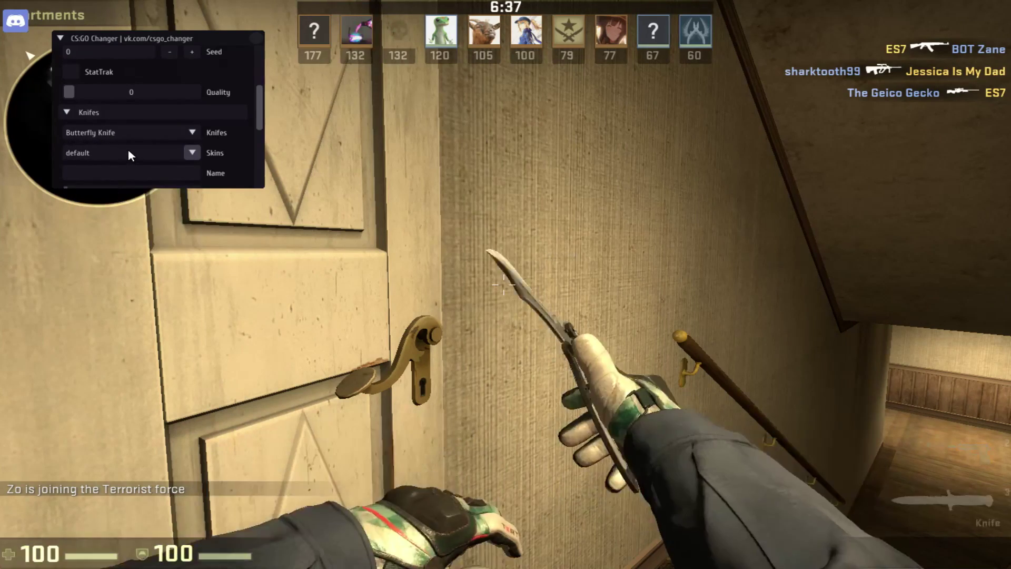
{"action": "left_click", "coordinate": [127, 152]}
{"action": "scroll", "coordinate": [122, 204], "scroll_direction": "down", "scroll_amount": 6}
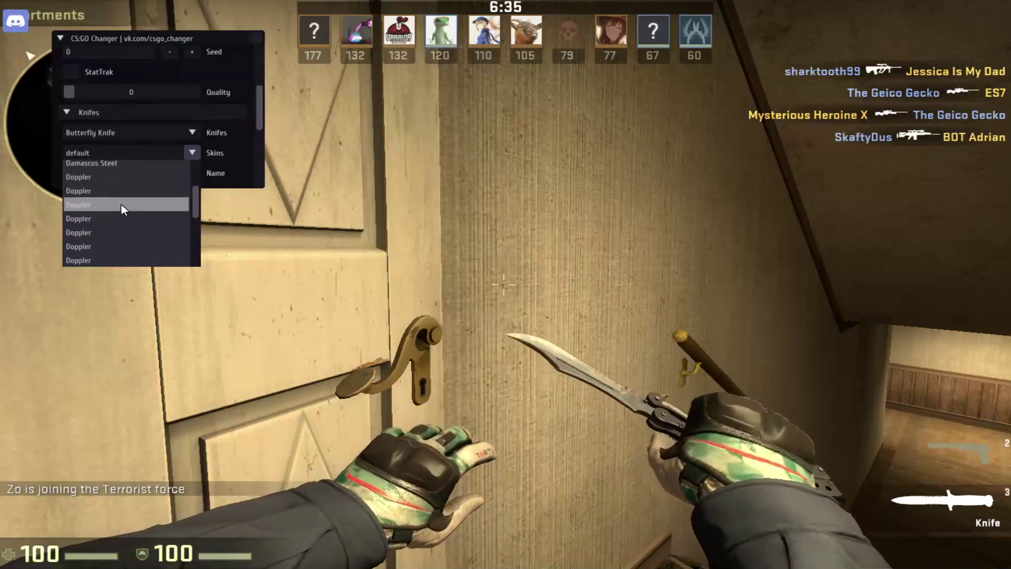
{"action": "left_click", "coordinate": [105, 169]}
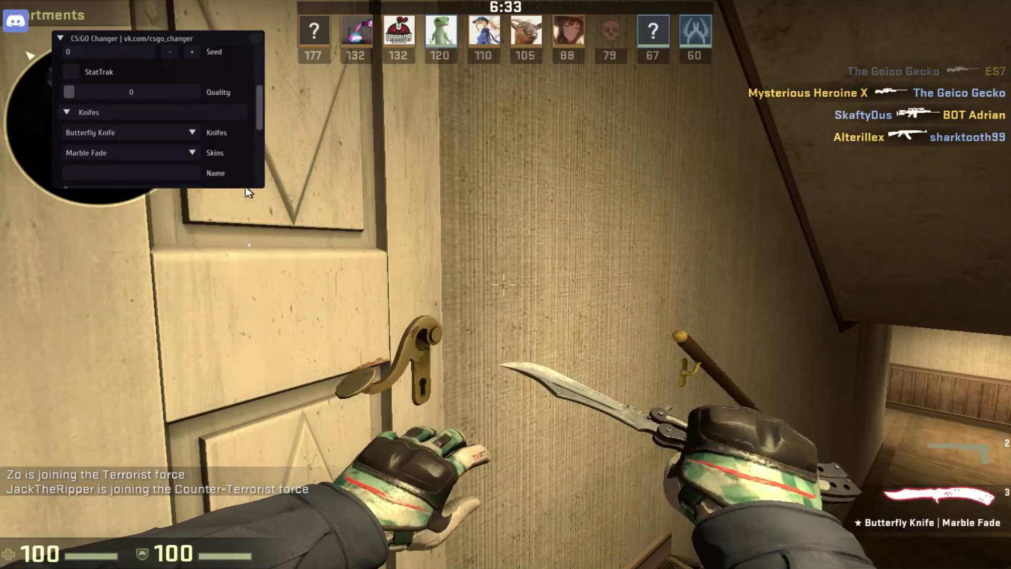
{"action": "key", "text": "Insert"}
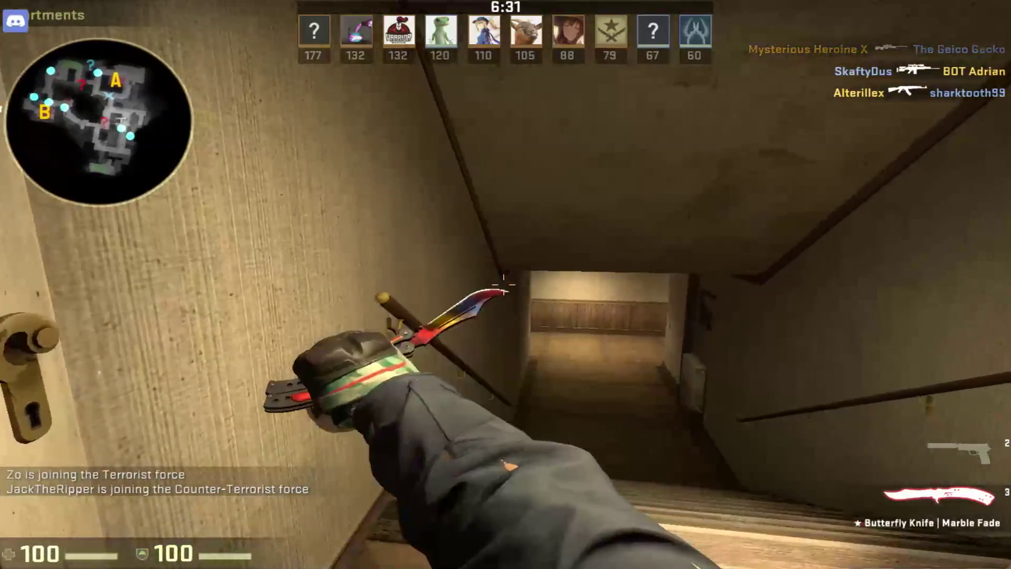
Walk through the map while alternating between the USP-S and the Butterfly Knife to view their skins
{"action": "key", "text": "2"}
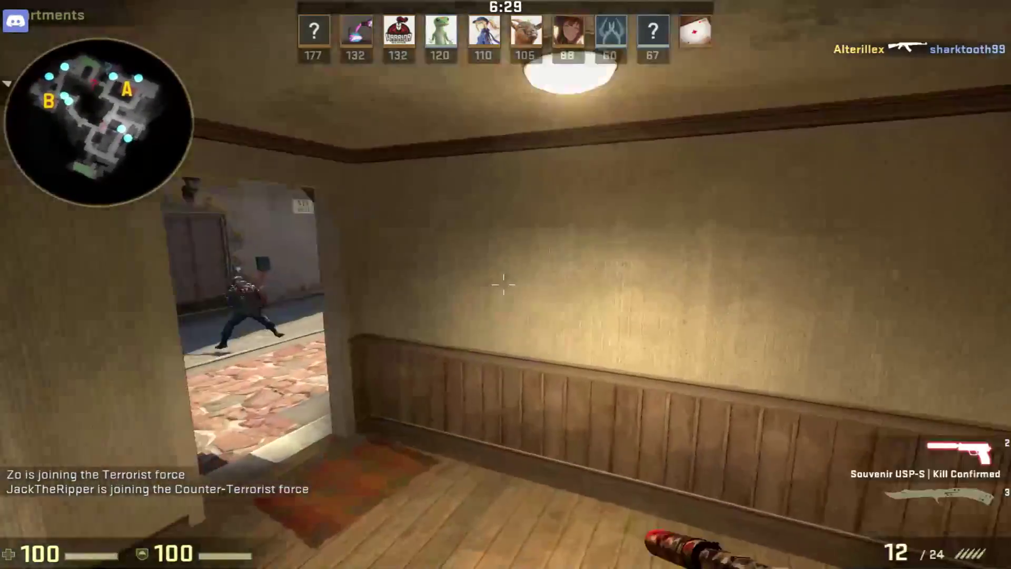
{"action": "key", "text": "3"}
{"action": "key", "text": "w"}
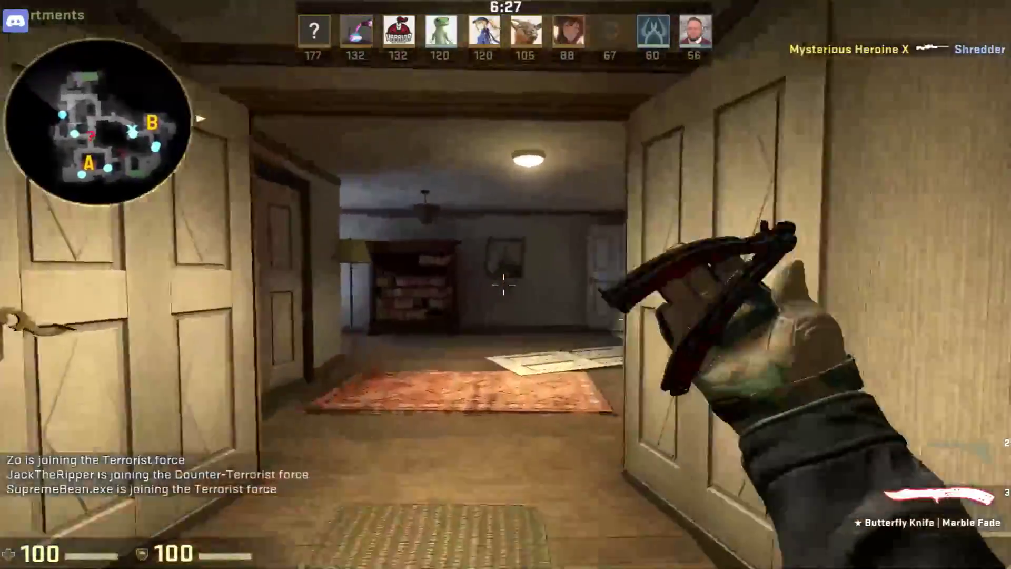
{"action": "key", "text": "2"}
{"action": "key", "text": "3"}
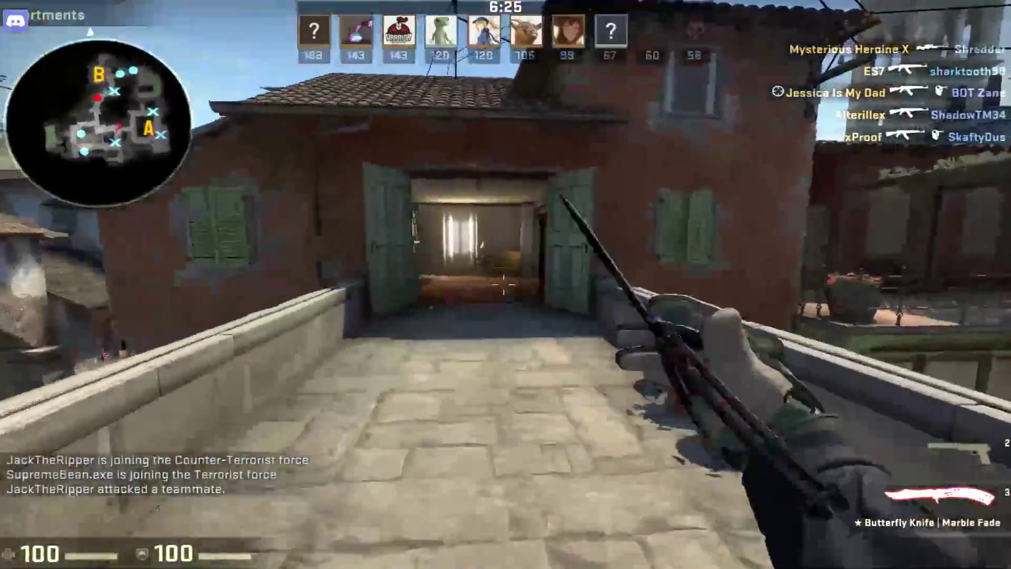
{"action": "key", "text": "w"}
{"action": "key", "text": "2"}
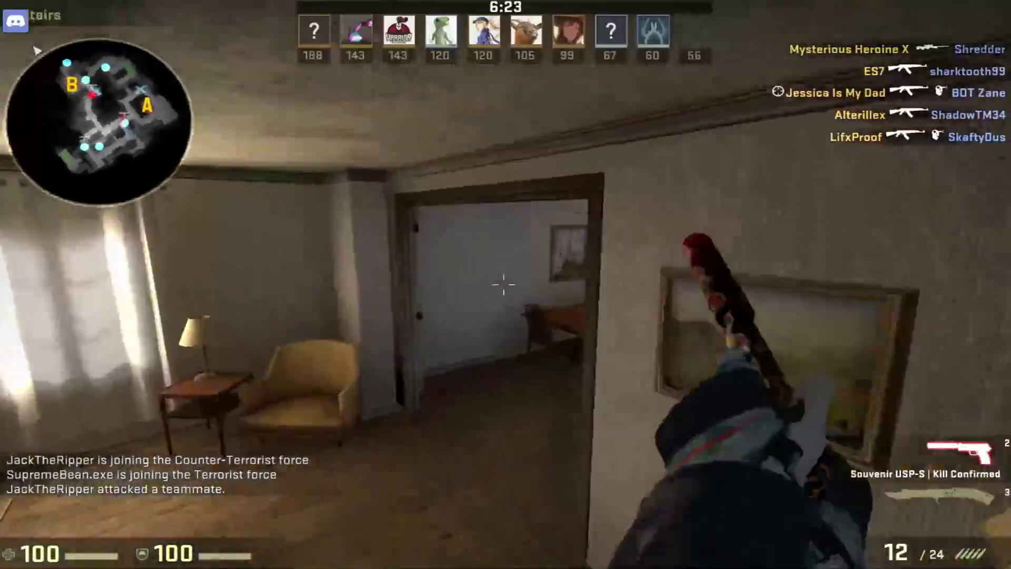
{"action": "key", "text": "3"}
{"action": "key", "text": "w"}
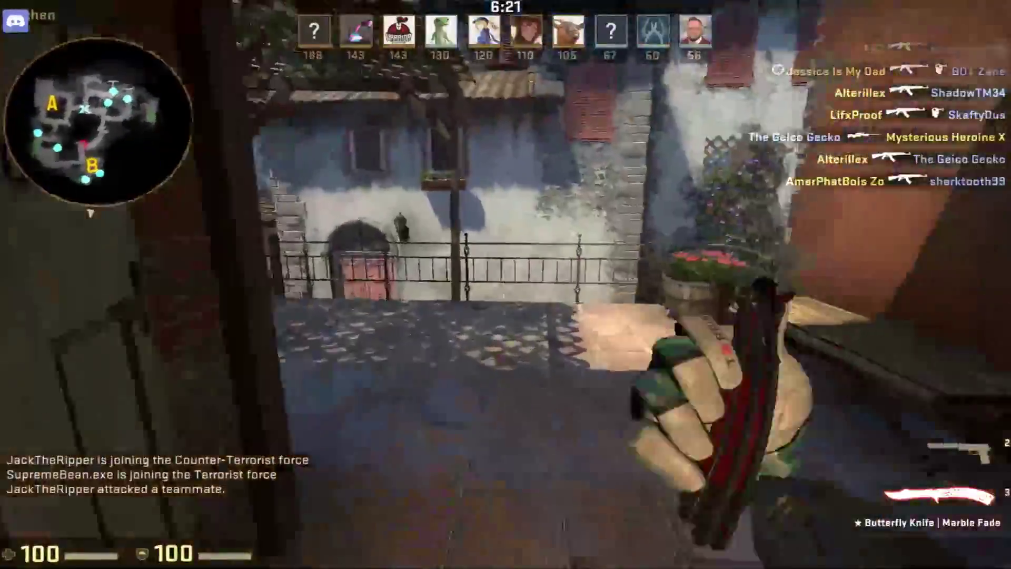
{"action": "key", "text": "w"}
{"action": "key", "text": "2"}
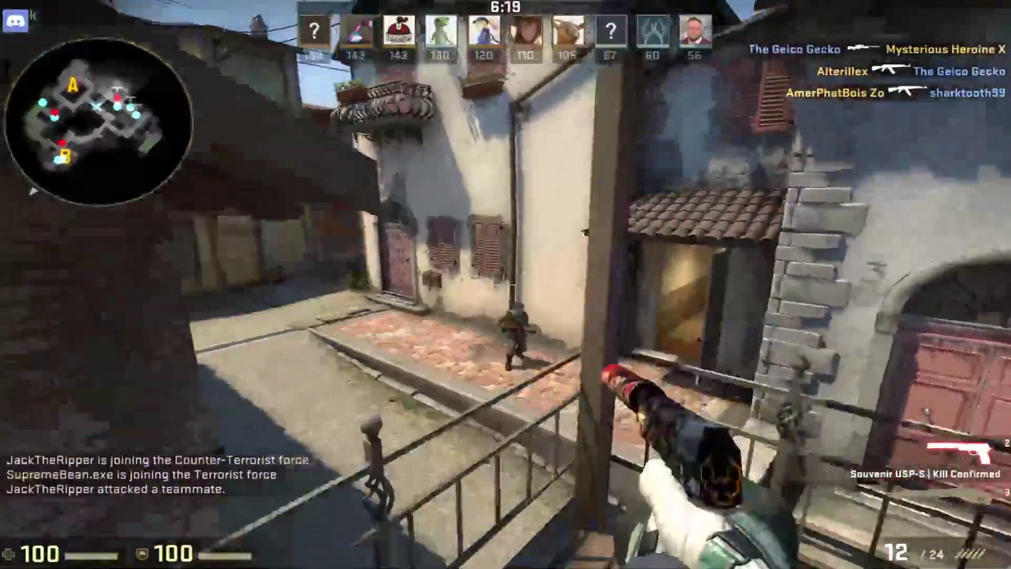
Shoot the enemy on the street below the balcony with the USP-S
{"action": "left_click", "coordinate": [505, 284]}
{"action": "left_click", "coordinate": [506, 284]}
{"action": "left_click", "coordinate": [506, 284]}
{"action": "left_click", "coordinate": [505, 285]}
{"action": "left_click", "coordinate": [505, 285]}
{"action": "left_click", "coordinate": [505, 284]}
{"action": "left_click", "coordinate": [505, 284]}
Head back inside while swapping between the USP-S and the Butterfly Knife to examine both skins
{"action": "key", "text": "w"}
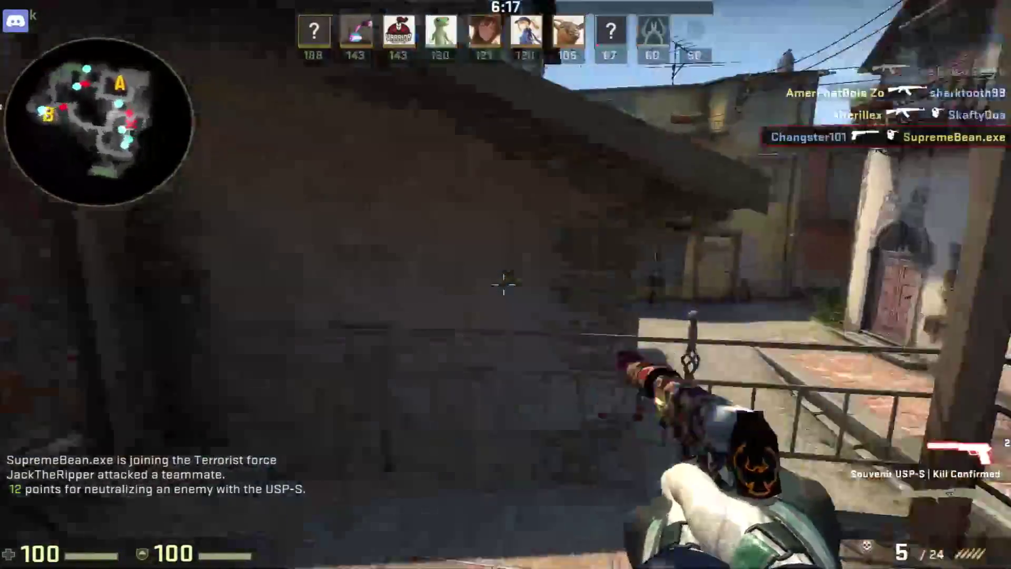
{"action": "key", "text": "w"}
{"action": "key", "text": "3"}
{"action": "key", "text": "2"}
{"action": "key", "text": "3"}
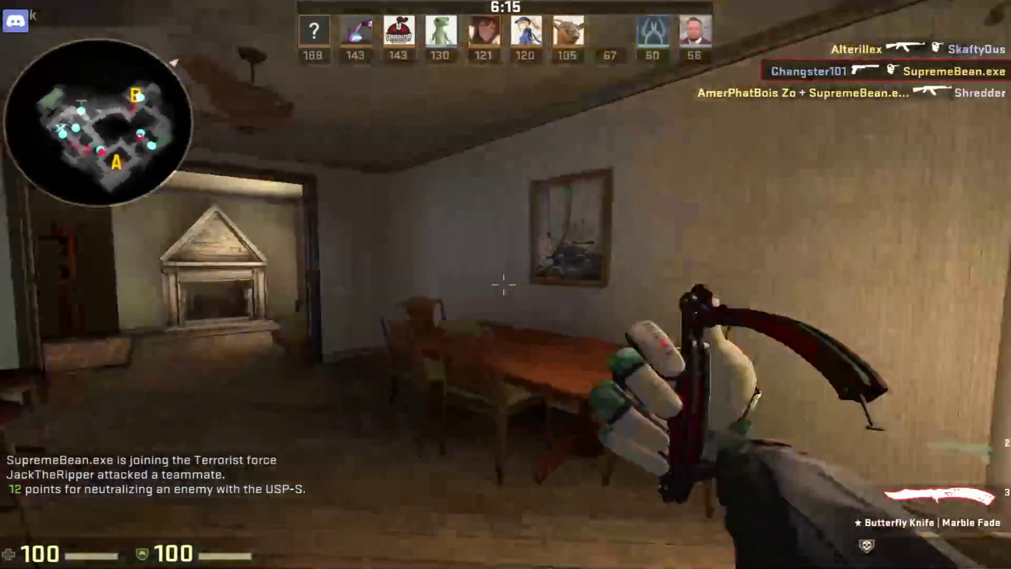
{"action": "key", "text": "w"}
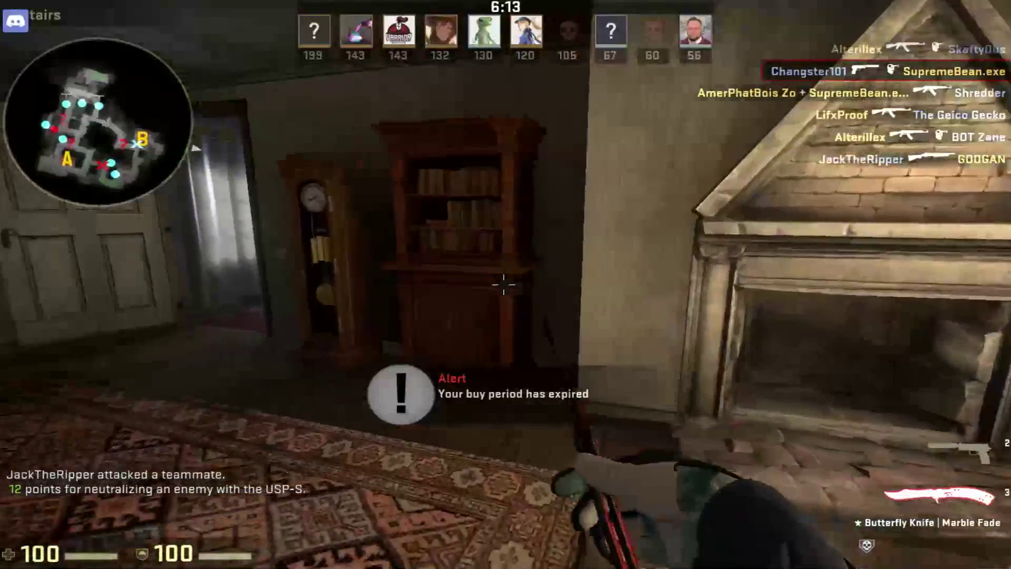
View the team selection, cancel it and continue outside with the Butterfly Knife
{"action": "key", "text": "m"}
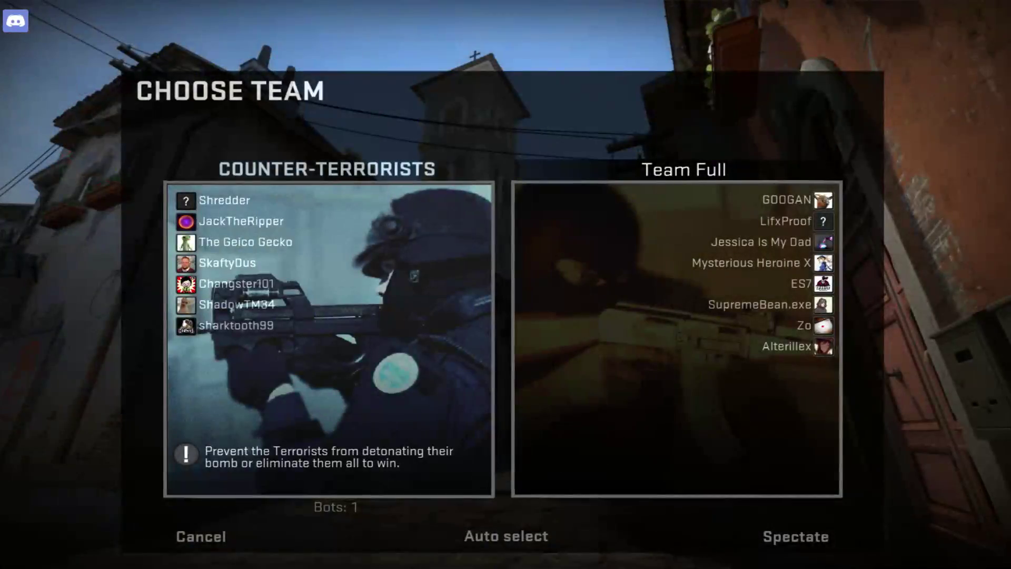
{"action": "key", "text": "Escape"}
{"action": "key", "text": "w"}
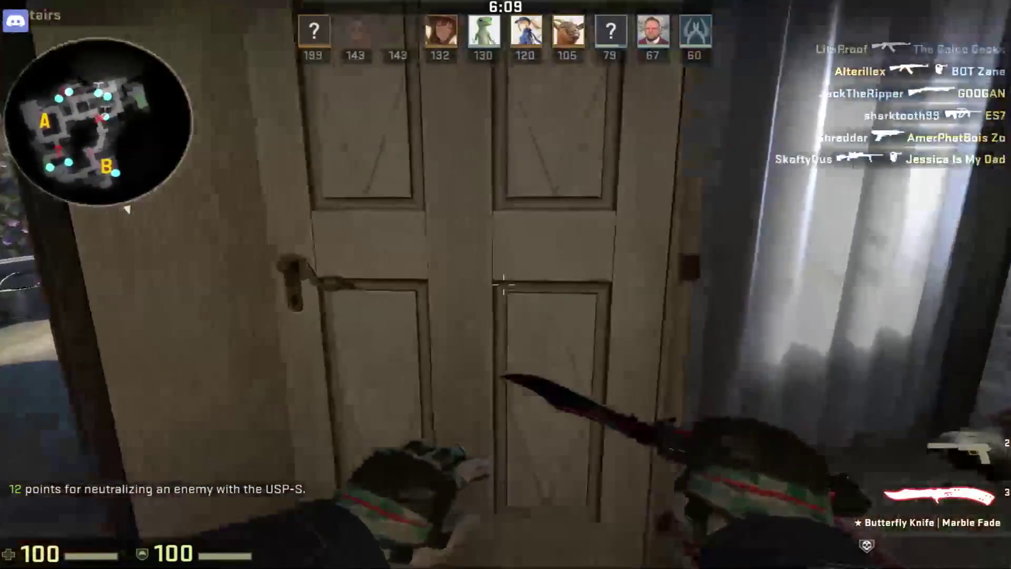
{"action": "key", "text": "w"}
{"action": "key", "text": "3"}
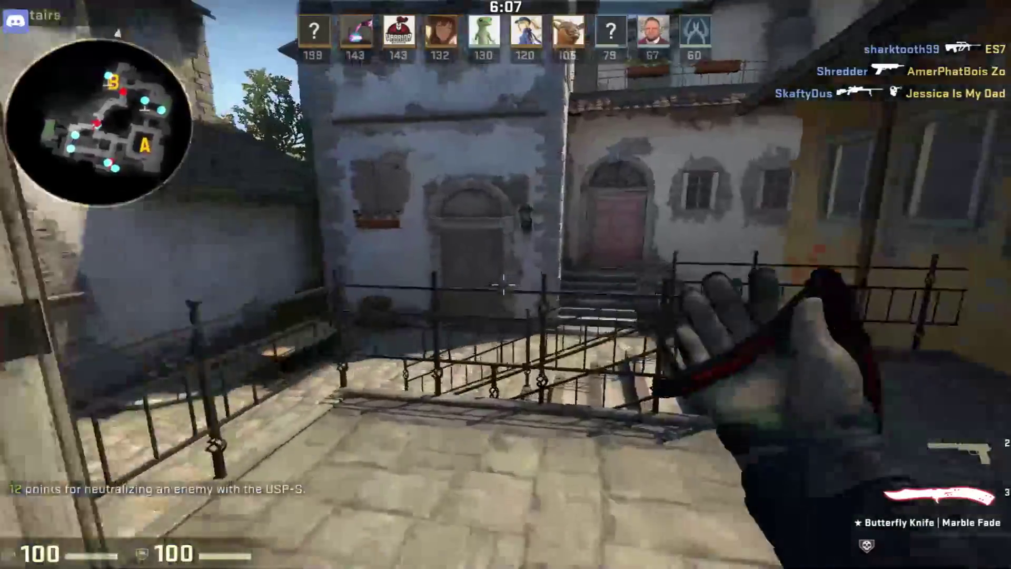
{"action": "key", "text": "grave"}
{"action": "key", "text": "grave"}
{"action": "key", "text": "w"}
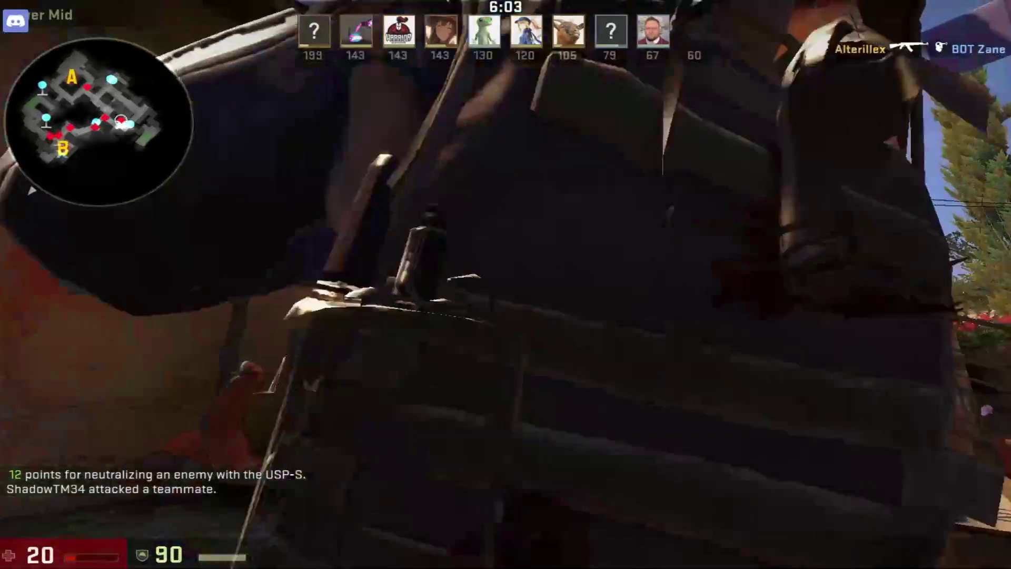
Buy the M4A4 rifle and fire it at the enemy
{"action": "key", "text": "b"}
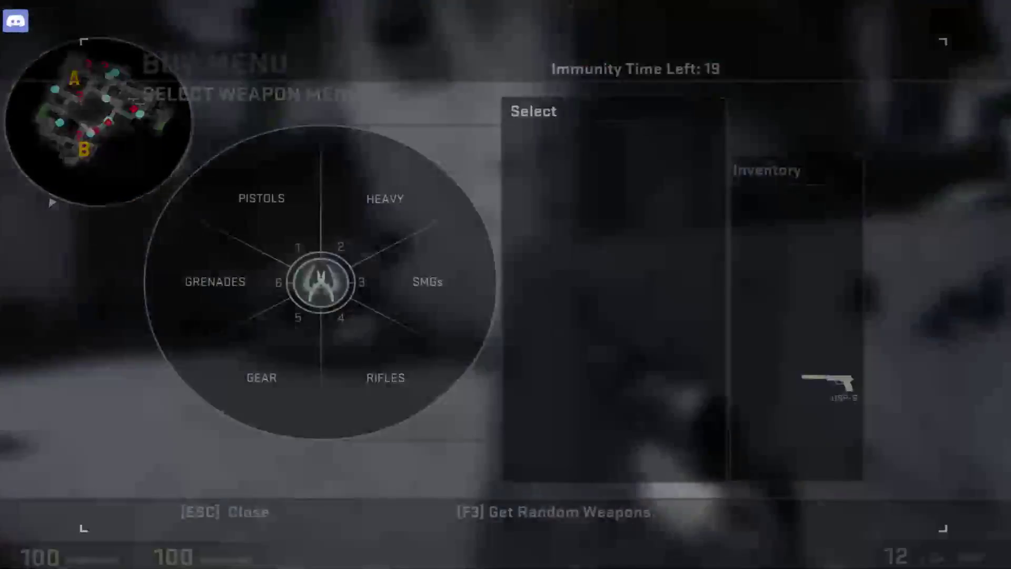
{"action": "left_click", "coordinate": [365, 379]}
{"action": "left_click", "coordinate": [386, 206]}
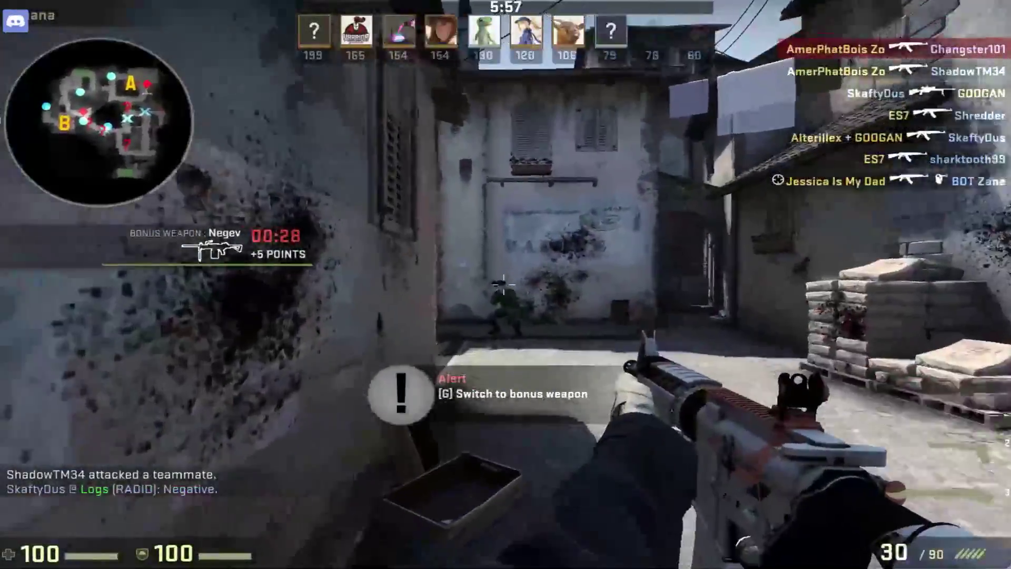
{"action": "left_click", "coordinate": [503, 285]}
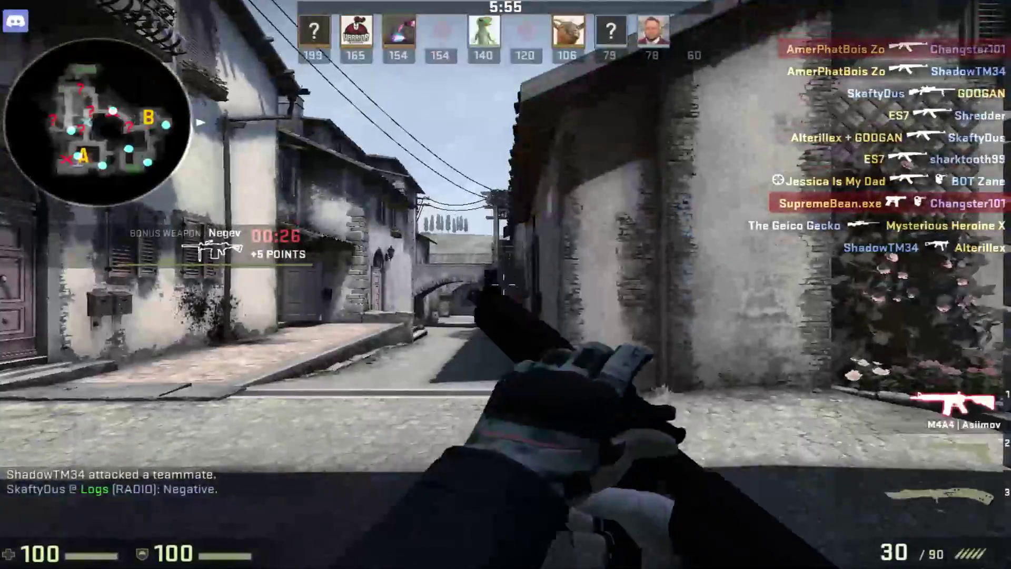
Cycle through the pistol, the knife and the M4A4 to view their skins
{"action": "key", "text": "2"}
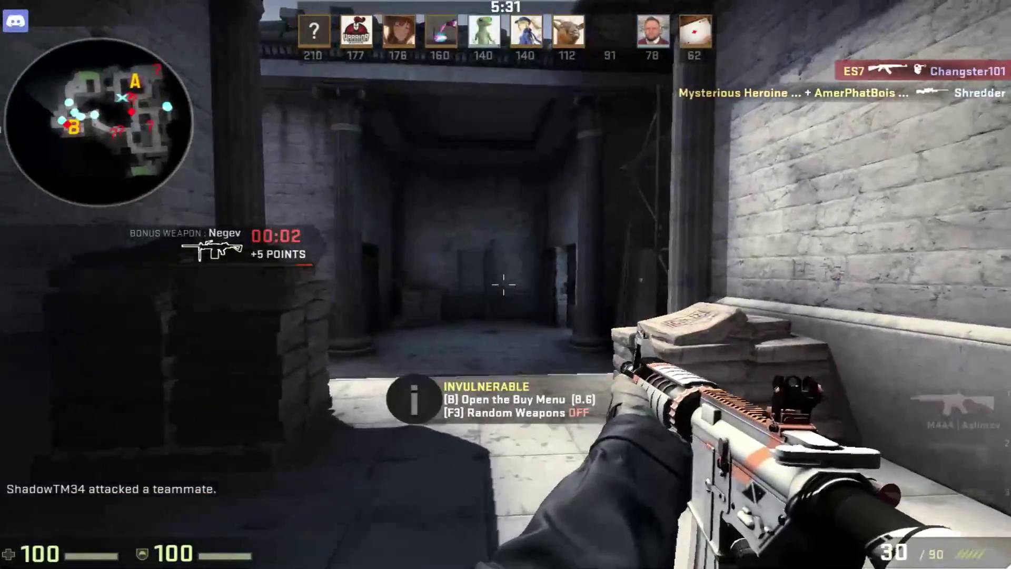
{"action": "key", "text": "3"}
{"action": "key", "text": "1"}
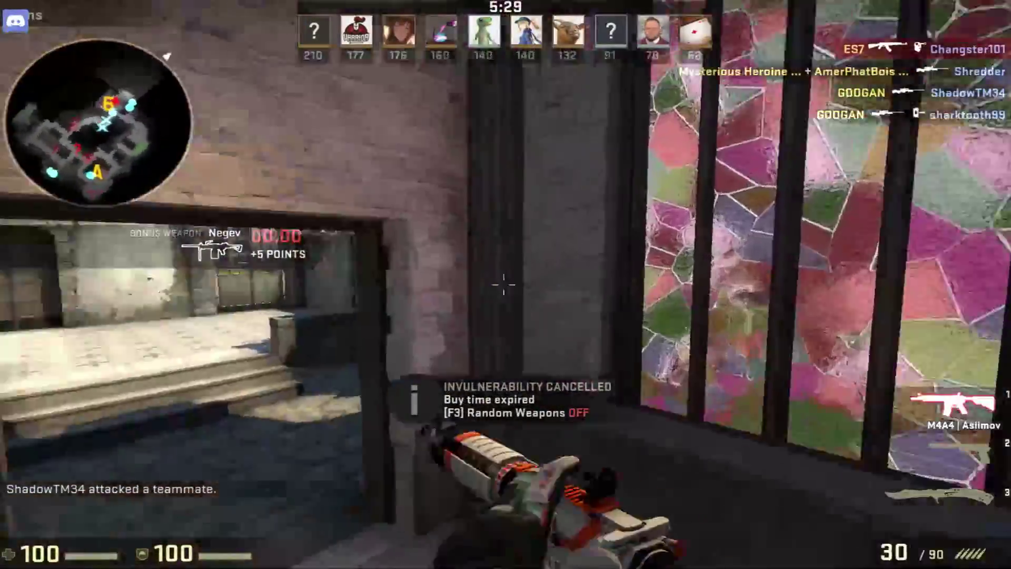
Switch to the knife and move on, and exit Counter-Strike: Global Offensive
{"action": "key", "text": "3"}
{"action": "key", "text": "w"}
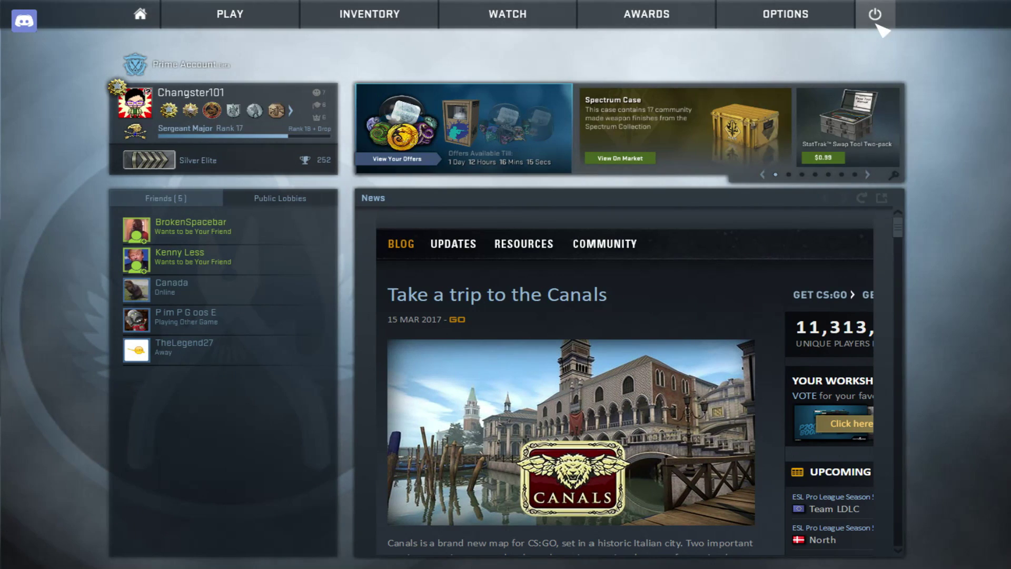
{"action": "left_click", "coordinate": [875, 16]}
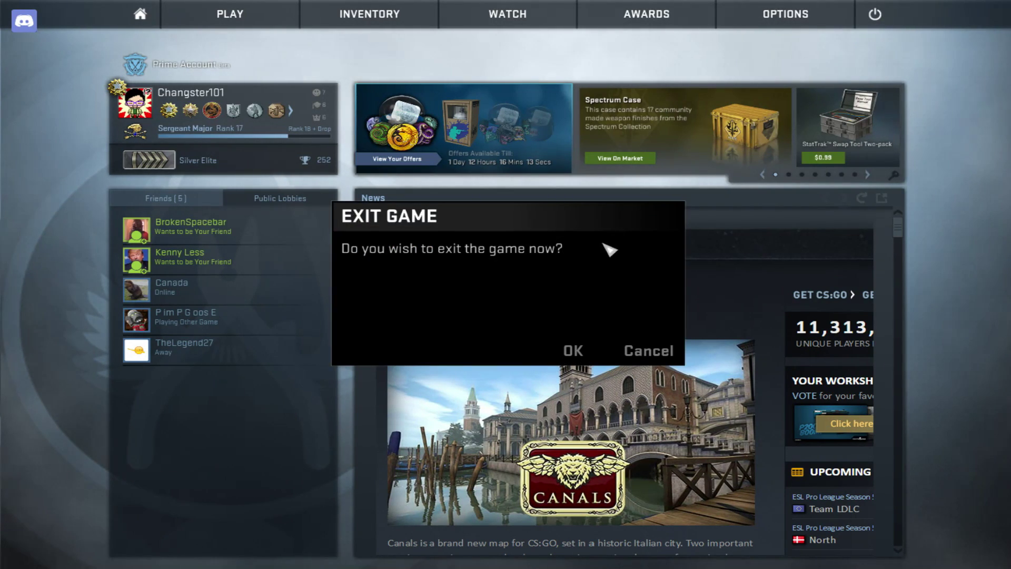
{"action": "left_click", "coordinate": [579, 365]}
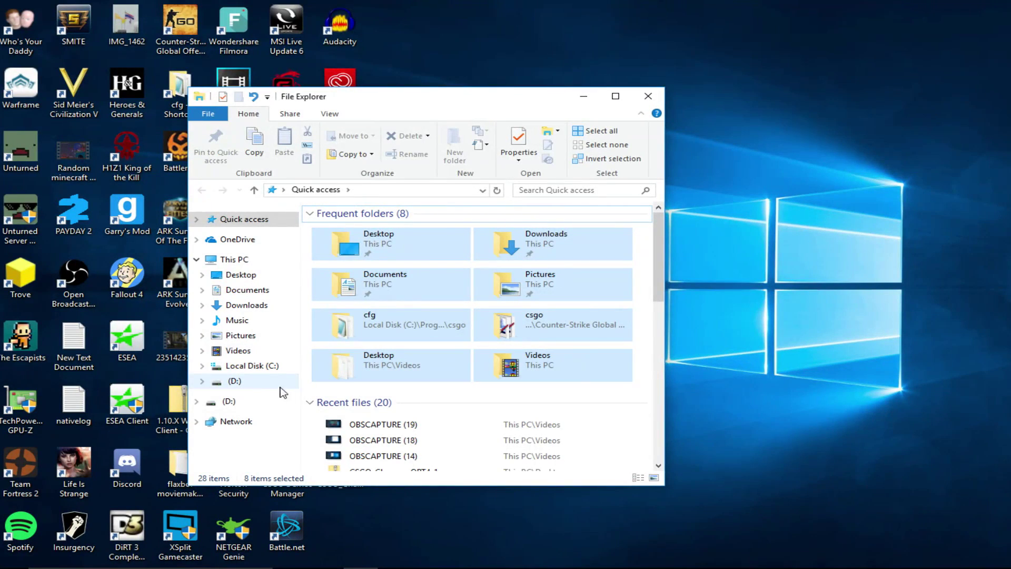
Run csc from the Skin\bin folder on drive D:, close the browser window of shop pages and start the changer launcher
{"action": "left_click", "coordinate": [253, 401]}
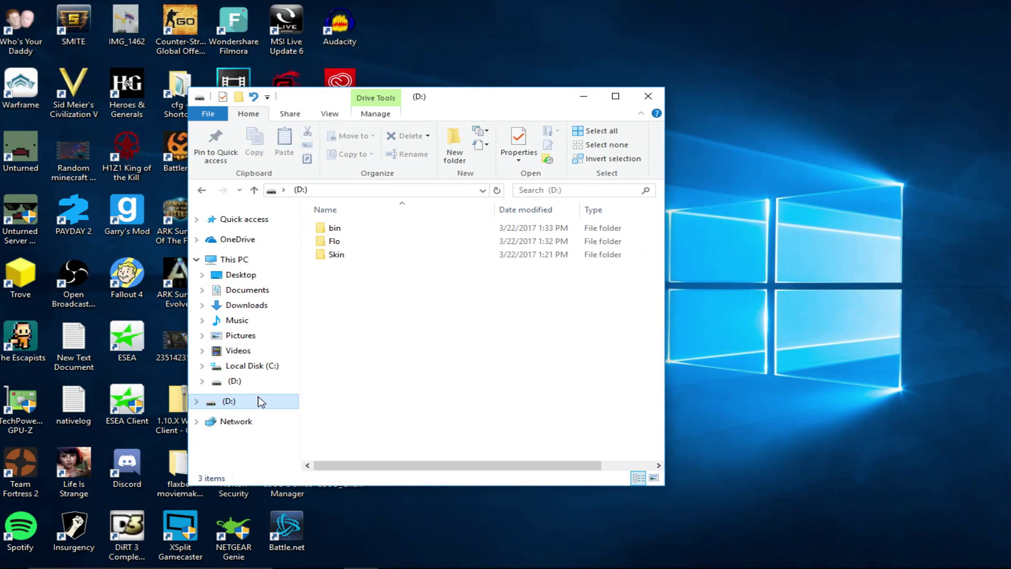
{"action": "double_click", "coordinate": [364, 254]}
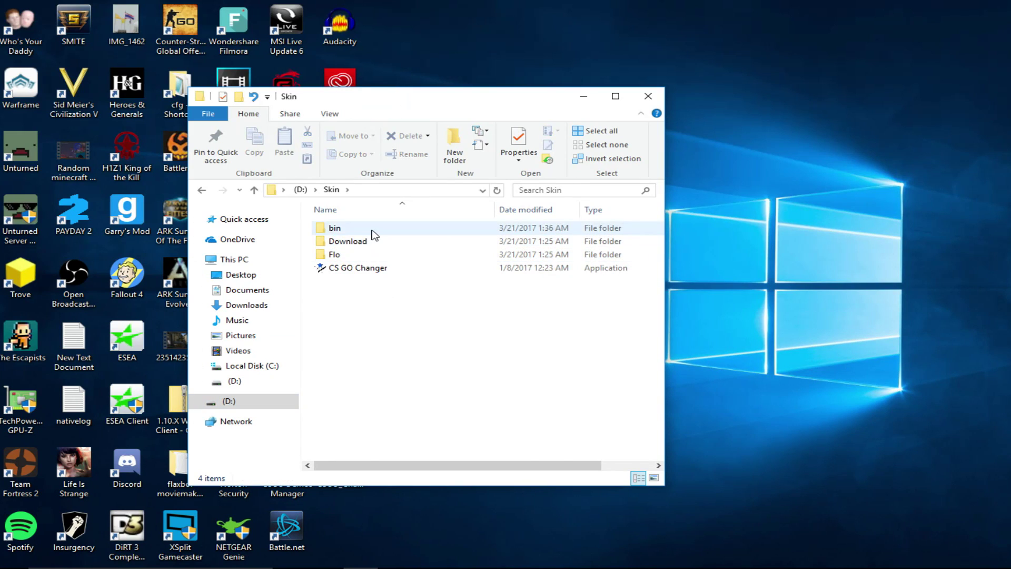
{"action": "double_click", "coordinate": [370, 229]}
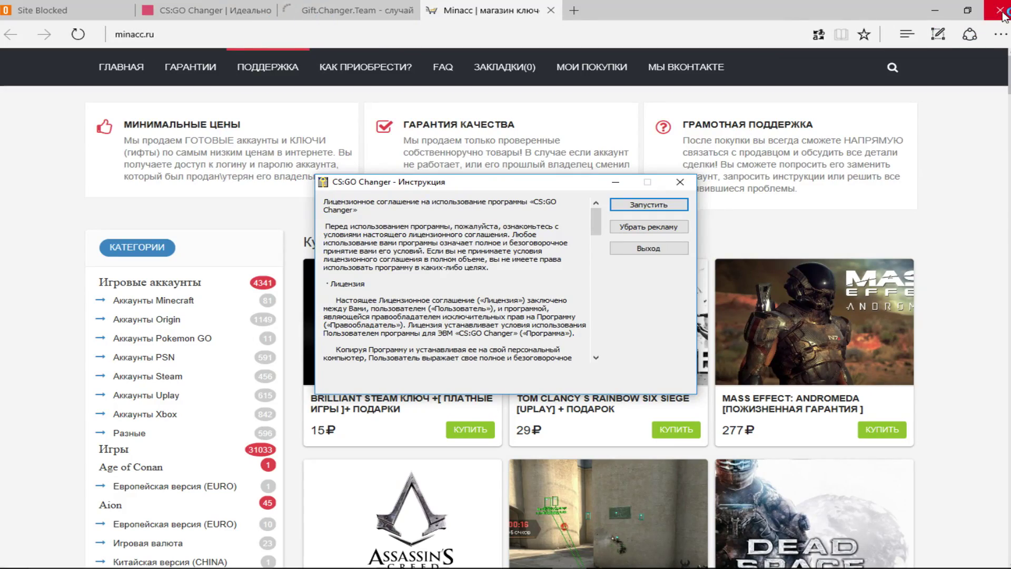
{"action": "left_click", "coordinate": [1003, 14]}
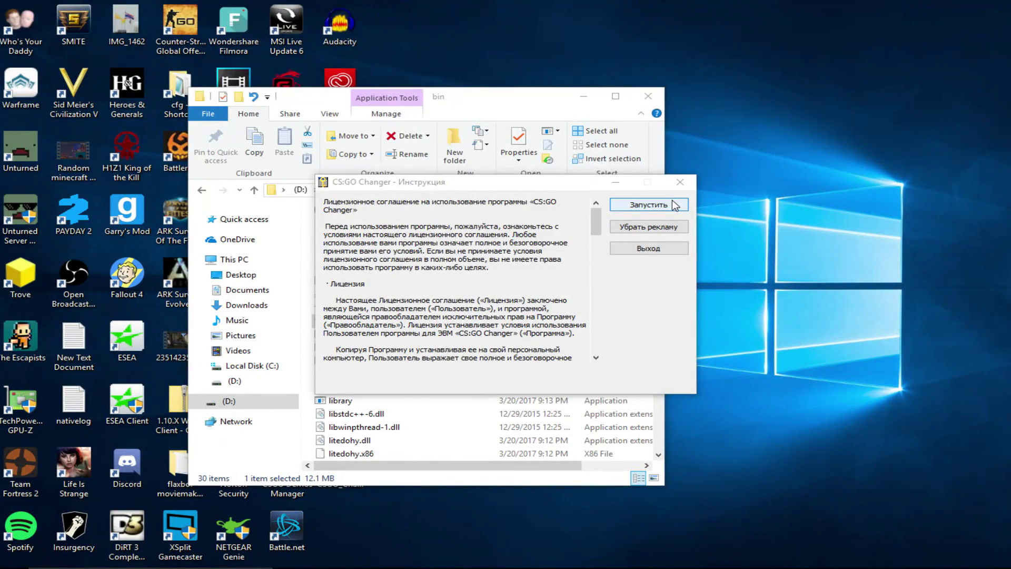
{"action": "left_click", "coordinate": [674, 205]}
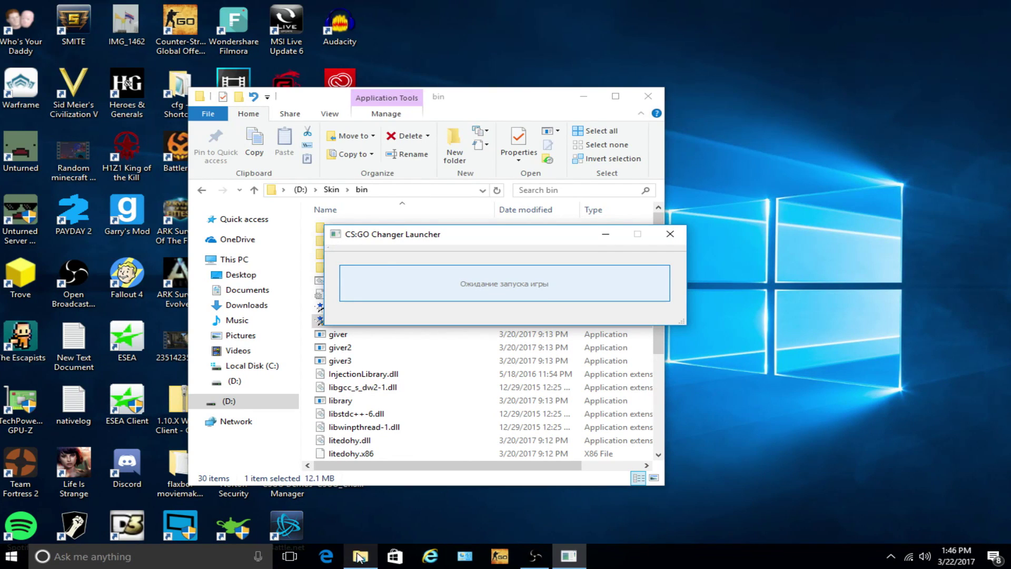
Open Steam, launch Counter-Strike: Global Offensive from the library and bring the game window forward
{"action": "left_click", "coordinate": [132, 559]}
{"action": "type", "text": "steam"}
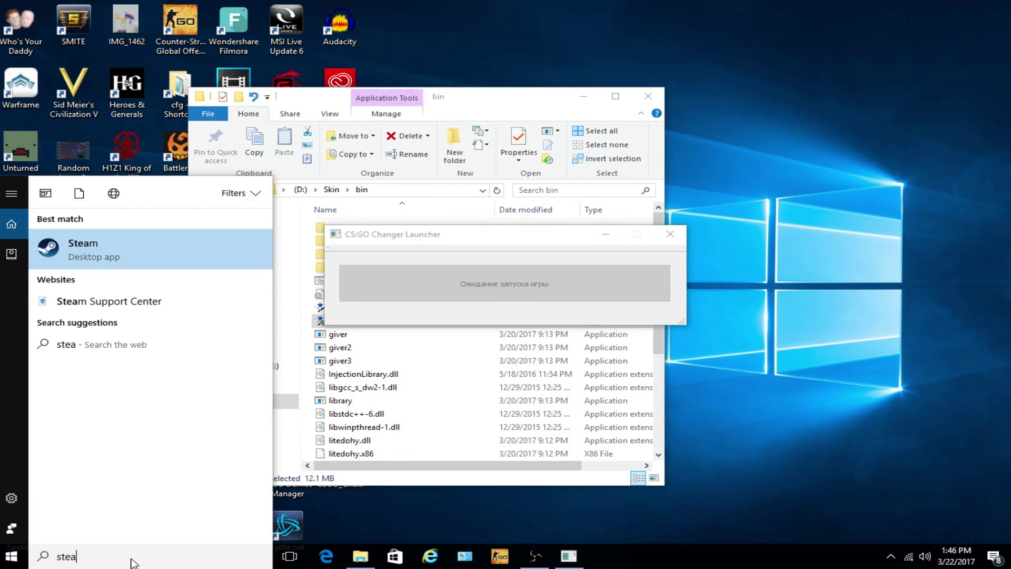
{"action": "key", "text": "Return"}
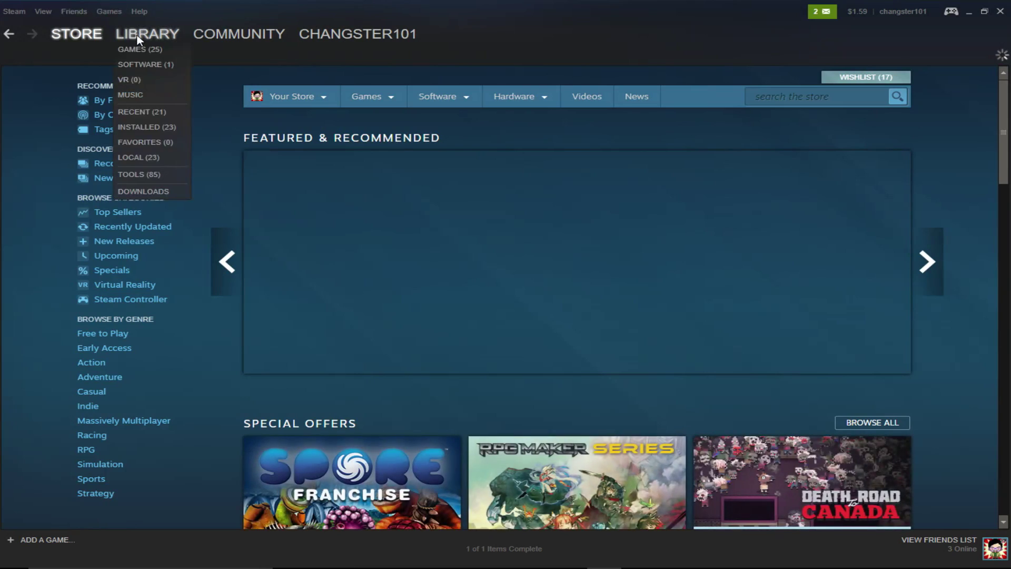
{"action": "left_click", "coordinate": [148, 34]}
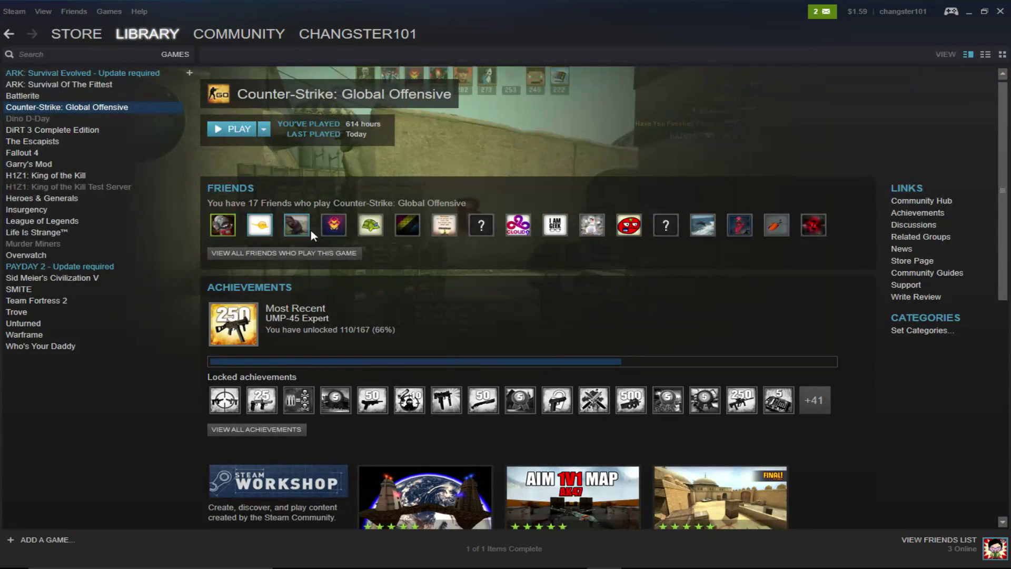
{"action": "left_click", "coordinate": [222, 129]}
{"action": "key", "text": "alt+Tab"}
{"action": "key", "text": "alt+Tab"}
{"action": "key", "text": "alt+Tab"}
{"action": "key", "text": "alt+Tab"}
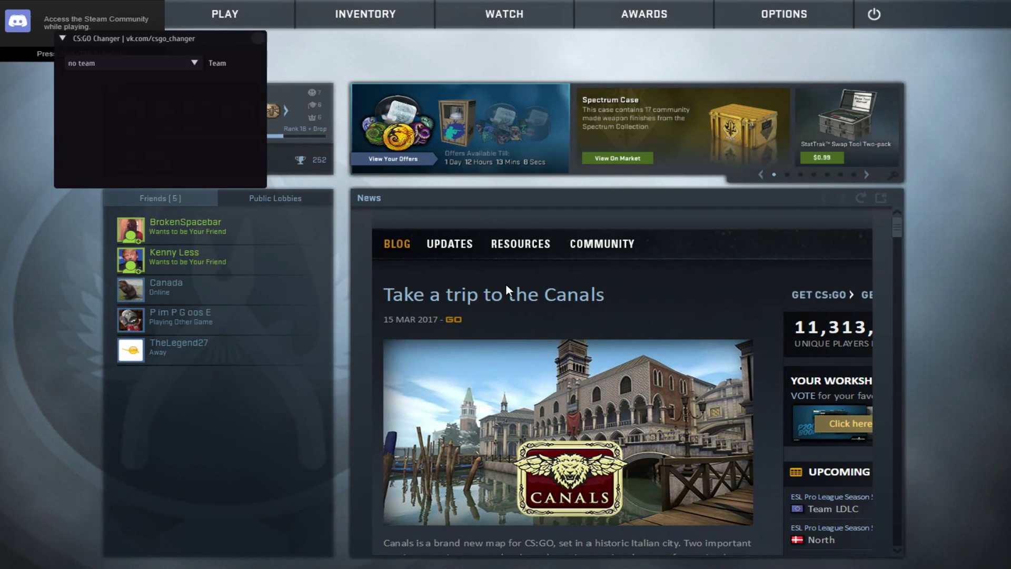
Choose the Terrorists team in the CS:GO Changer overlay and expand its weapon settings
{"action": "left_click", "coordinate": [184, 63]}
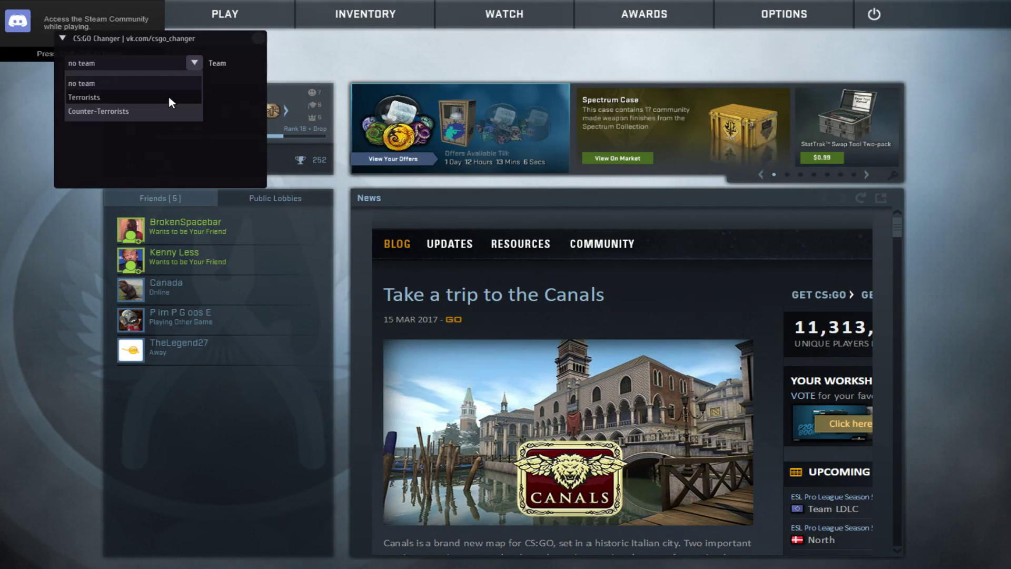
{"action": "left_click", "coordinate": [95, 95]}
{"action": "scroll", "coordinate": [133, 122], "scroll_direction": "down", "scroll_amount": 1}
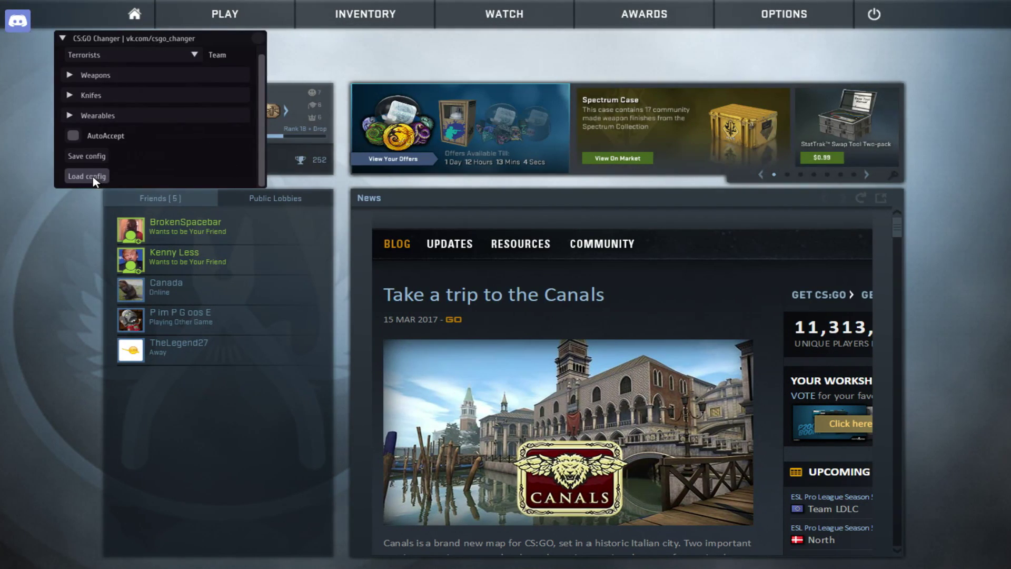
{"action": "scroll", "coordinate": [136, 153], "scroll_direction": "up", "scroll_amount": 1}
{"action": "left_click", "coordinate": [76, 85]}
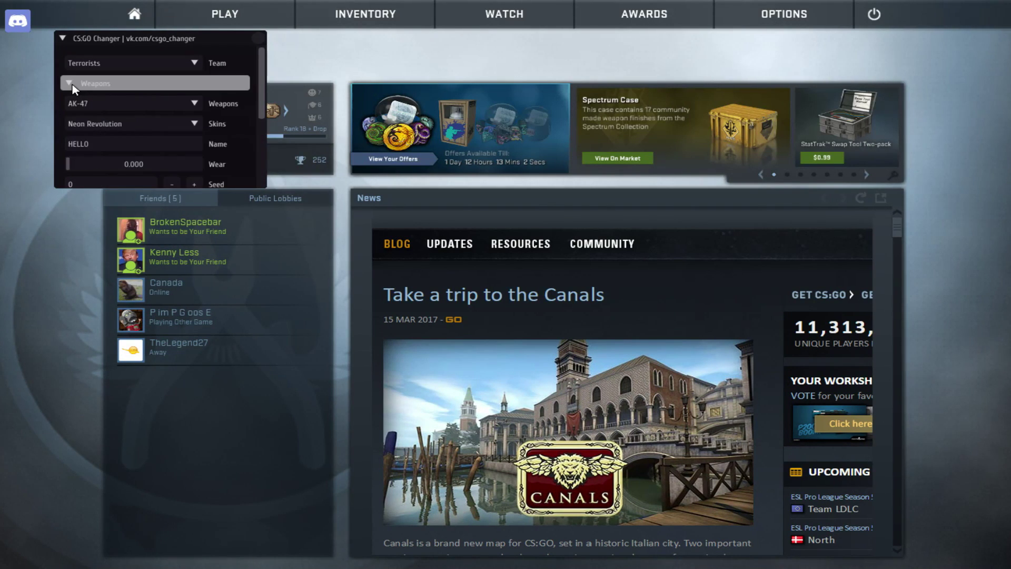
Look through the Terrorists' weapon and knife settings and the config options, and hide the overlay
{"action": "scroll", "coordinate": [114, 125], "scroll_direction": "down", "scroll_amount": 1}
{"action": "scroll", "coordinate": [121, 129], "scroll_direction": "up", "scroll_amount": 1}
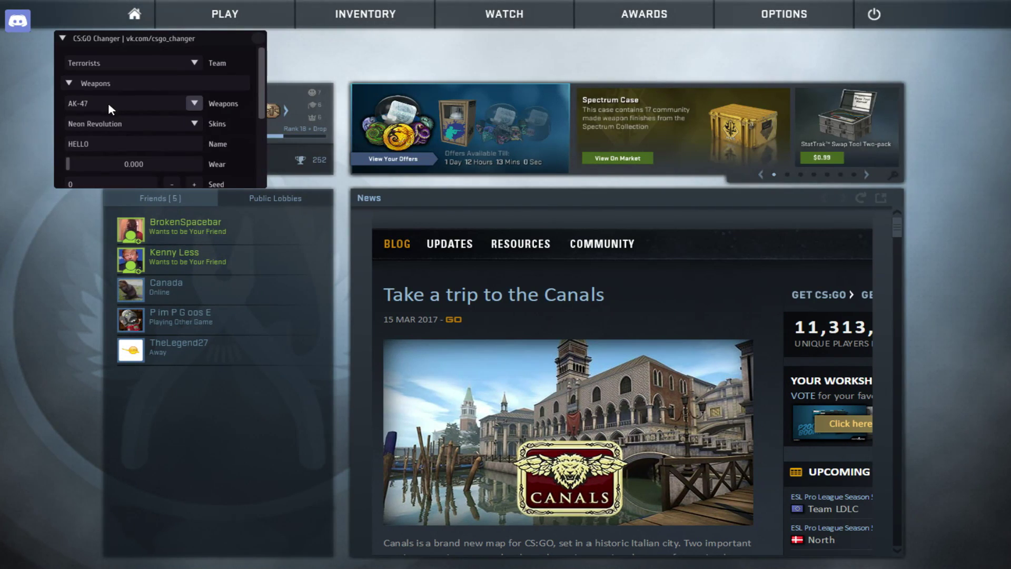
{"action": "scroll", "coordinate": [95, 105], "scroll_direction": "down", "scroll_amount": 3}
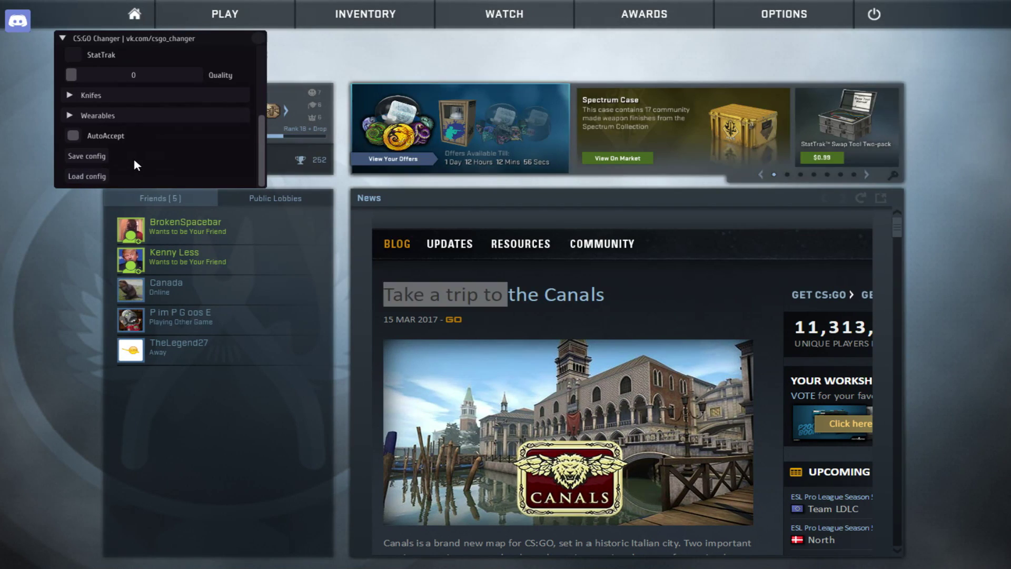
{"action": "scroll", "coordinate": [134, 156], "scroll_direction": "up", "scroll_amount": 3}
{"action": "left_click", "coordinate": [161, 62]}
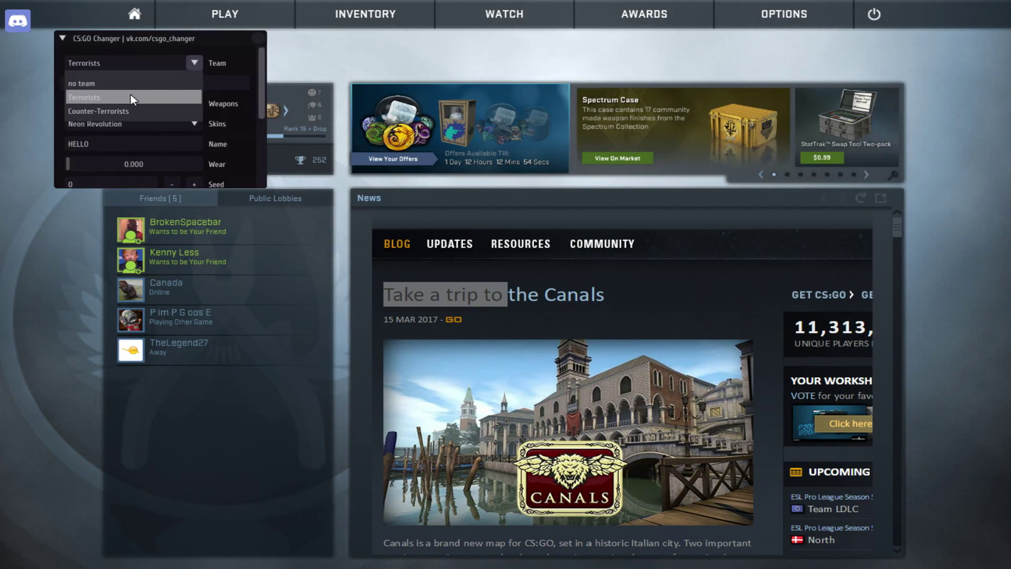
{"action": "left_click", "coordinate": [197, 63]}
{"action": "scroll", "coordinate": [151, 131], "scroll_direction": "down", "scroll_amount": 5}
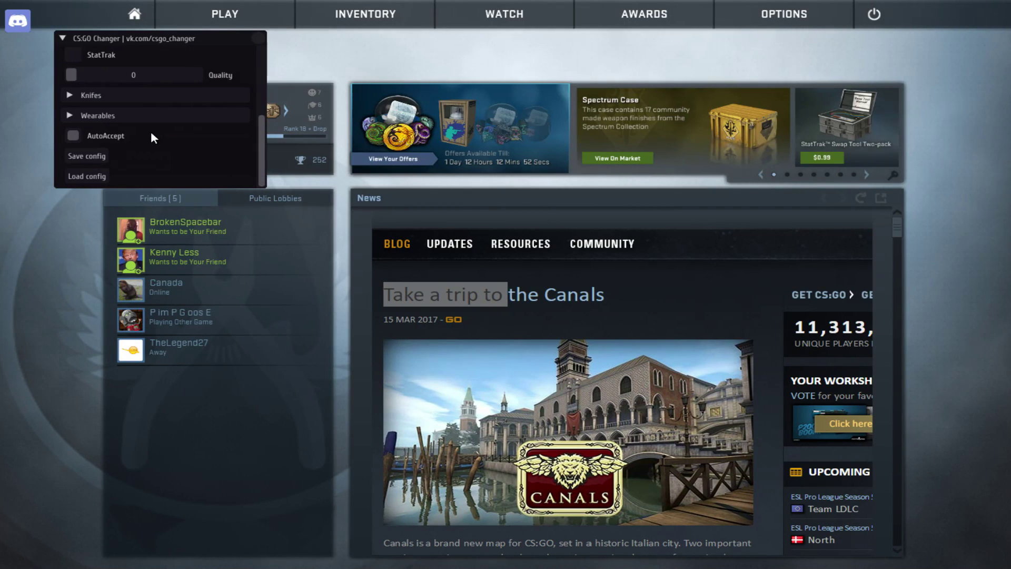
{"action": "left_click", "coordinate": [87, 95]}
{"action": "left_click", "coordinate": [121, 96]}
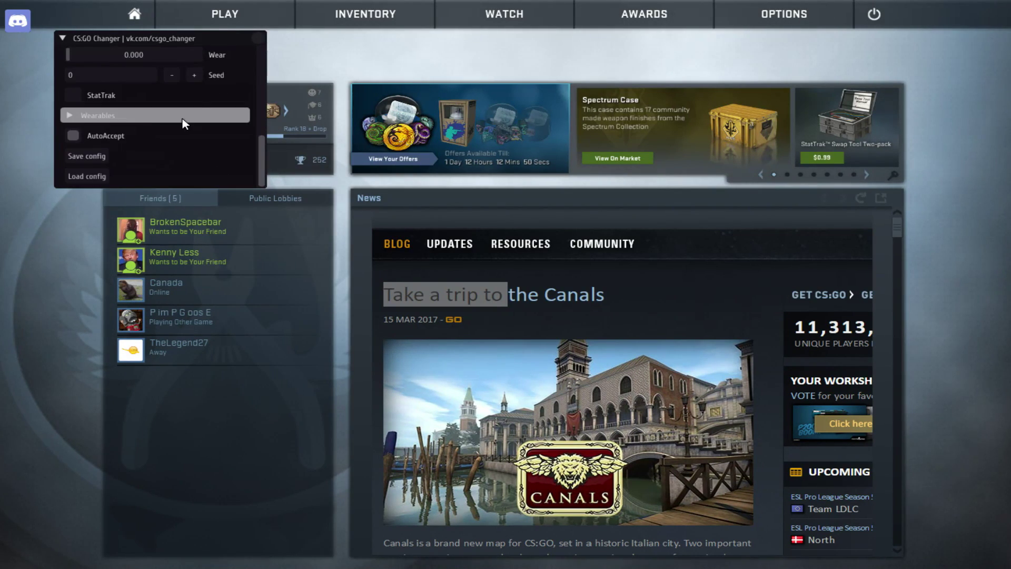
{"action": "scroll", "coordinate": [177, 111], "scroll_direction": "up", "scroll_amount": 2}
{"action": "scroll", "coordinate": [177, 111], "scroll_direction": "down", "scroll_amount": 2}
{"action": "scroll", "coordinate": [136, 83], "scroll_direction": "up", "scroll_amount": 3}
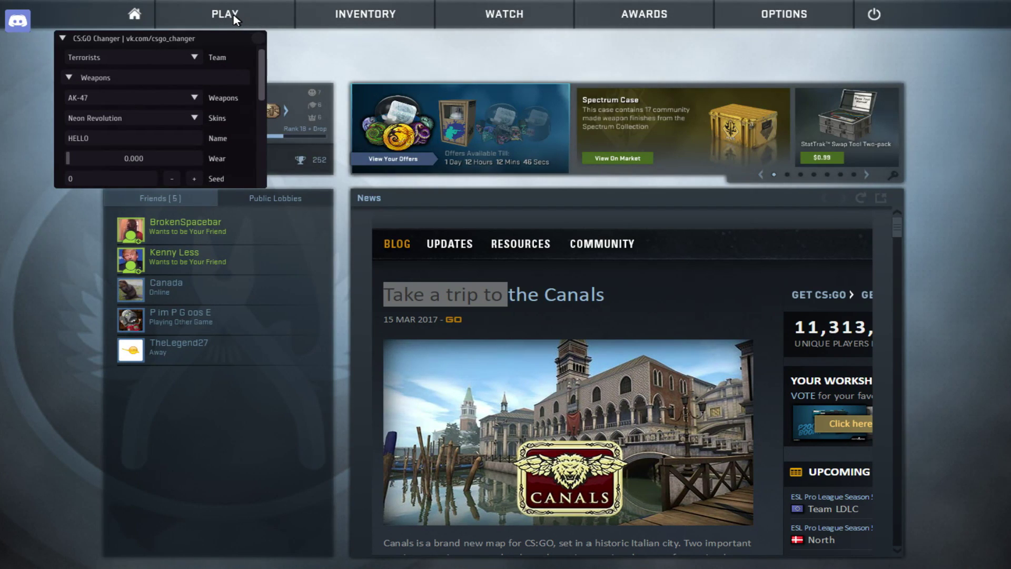
{"action": "key", "text": "Insert"}
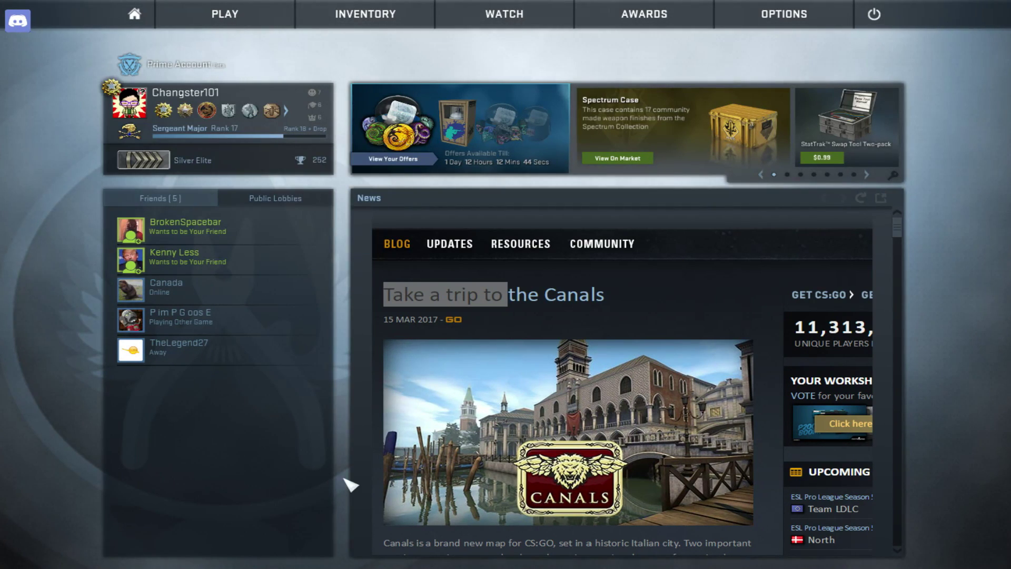
Bring up File Explorer over the game and eject the D: drive
{"action": "key", "text": "super"}
{"action": "left_click", "coordinate": [369, 557]}
{"action": "right_click", "coordinate": [262, 406]}
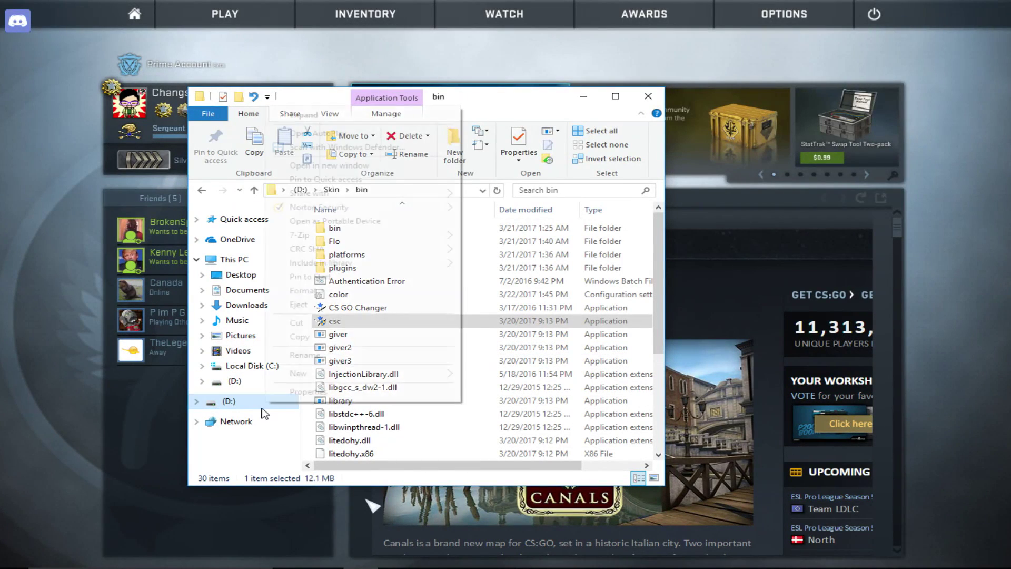
{"action": "left_click", "coordinate": [324, 304]}
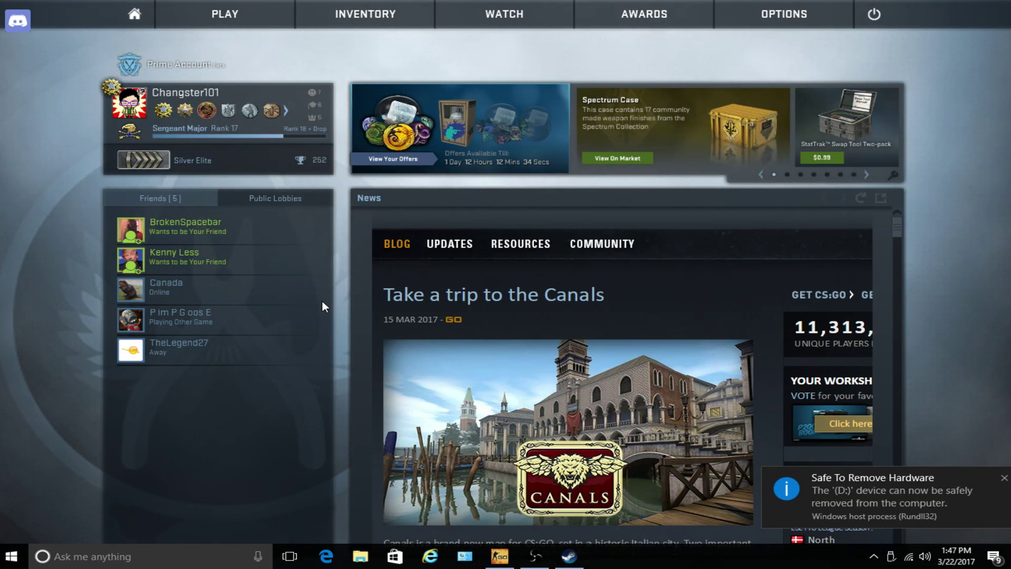
Find a Deathmatch game in the Active Duty Group and join the Terrorists
{"action": "mouse_move", "coordinate": [225, 12]}
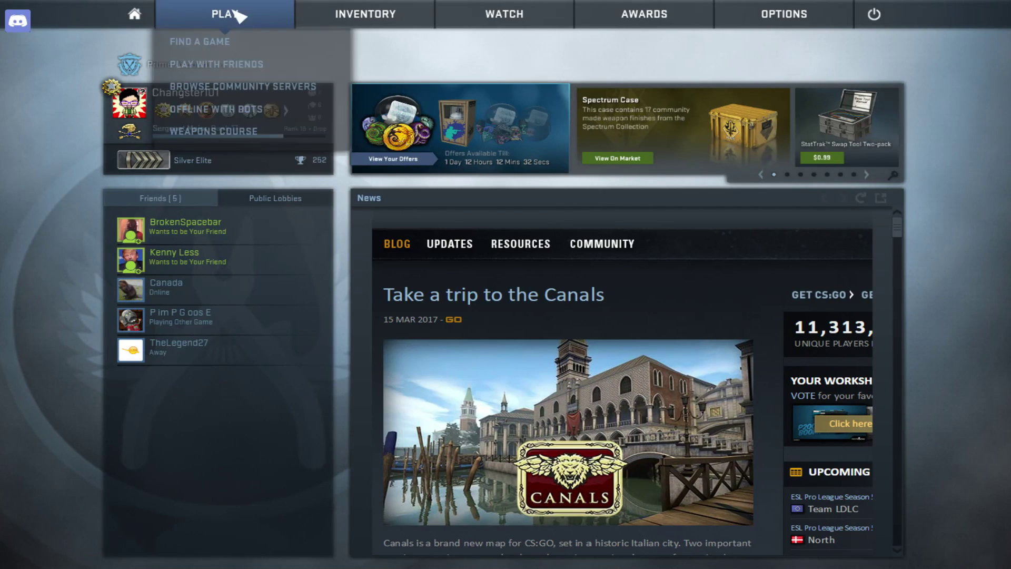
{"action": "left_click", "coordinate": [235, 57]}
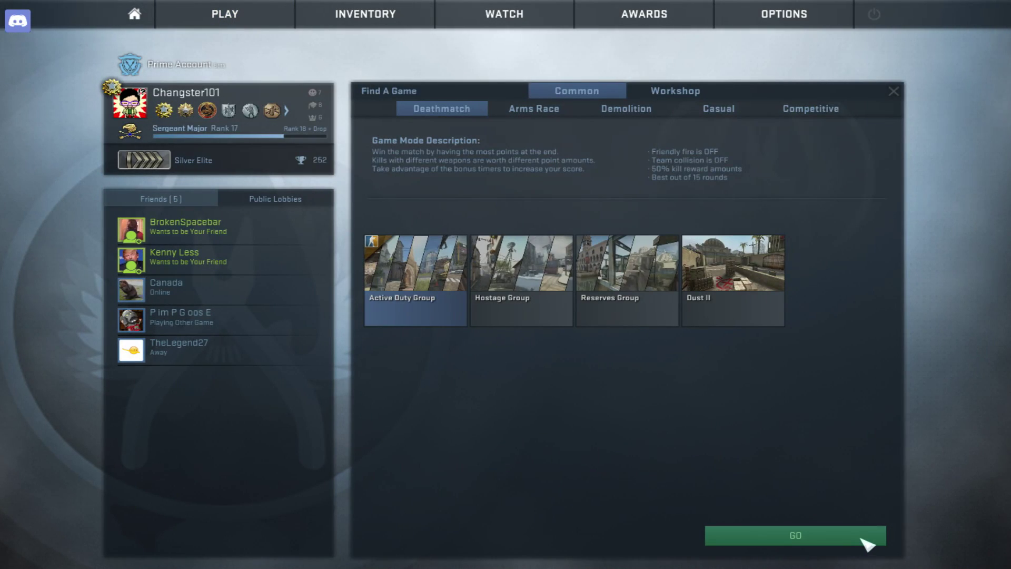
{"action": "left_click", "coordinate": [855, 538]}
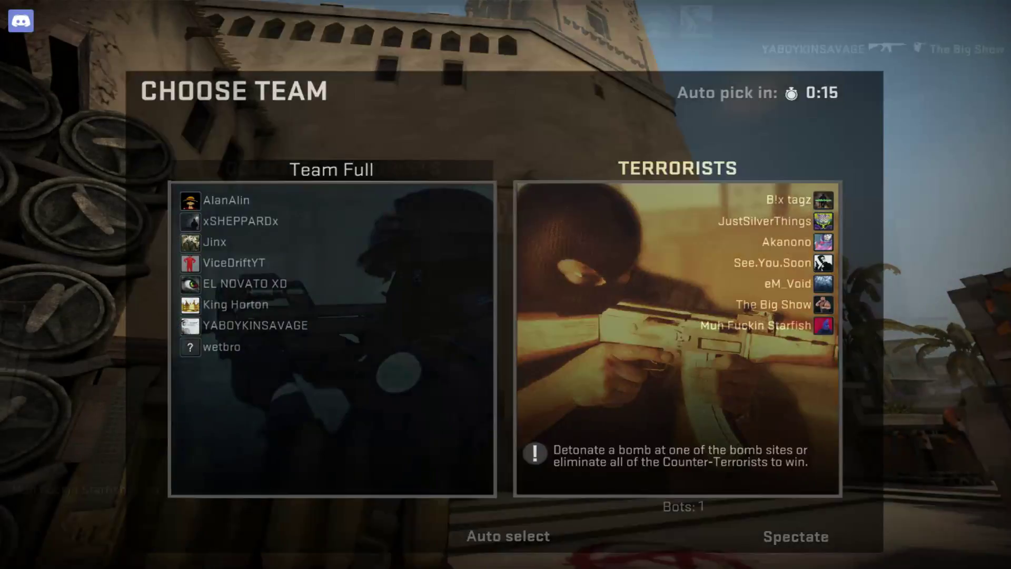
{"action": "left_click", "coordinate": [763, 316]}
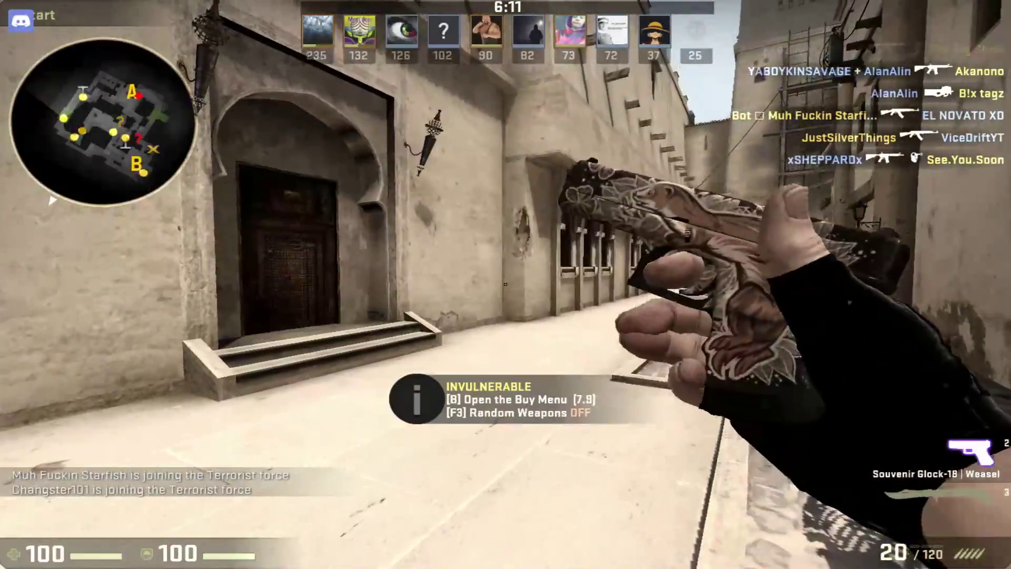
Move through the map while swapping between the Butterfly Knife and the Glock-18 to examine their skins
{"action": "key", "text": "3"}
{"action": "key", "text": "w"}
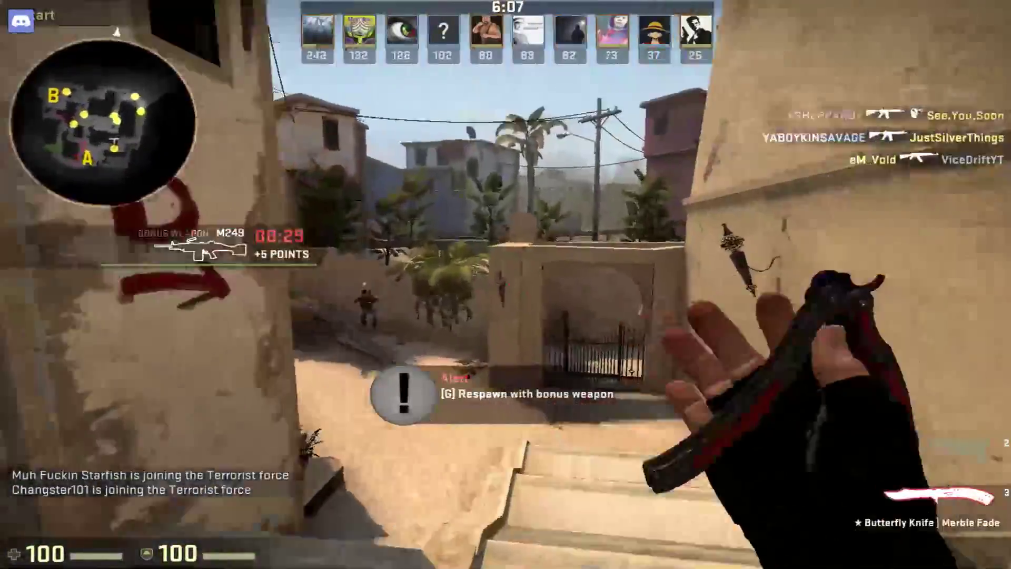
{"action": "key", "text": "2"}
{"action": "key", "text": "3"}
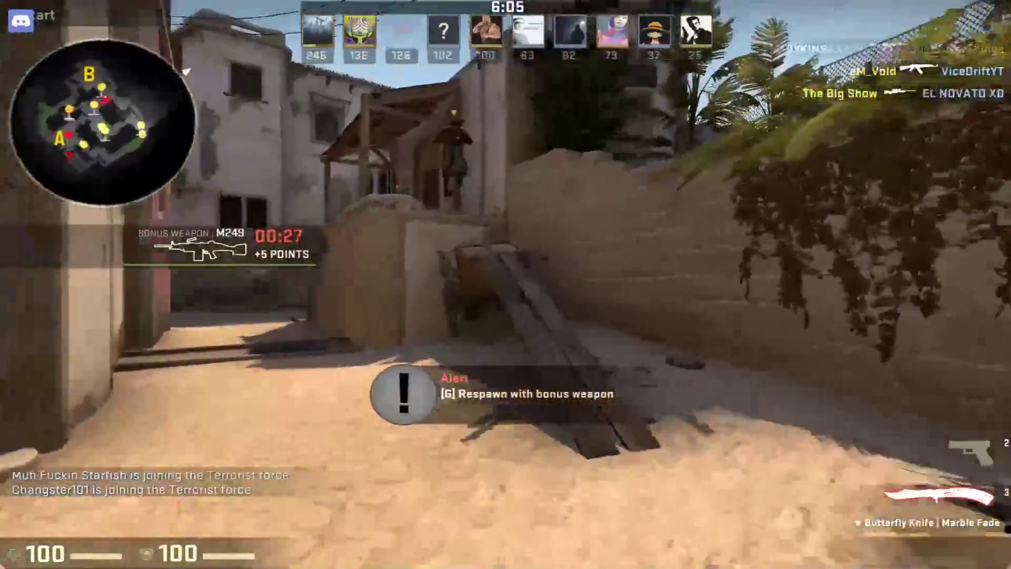
{"action": "key", "text": "w"}
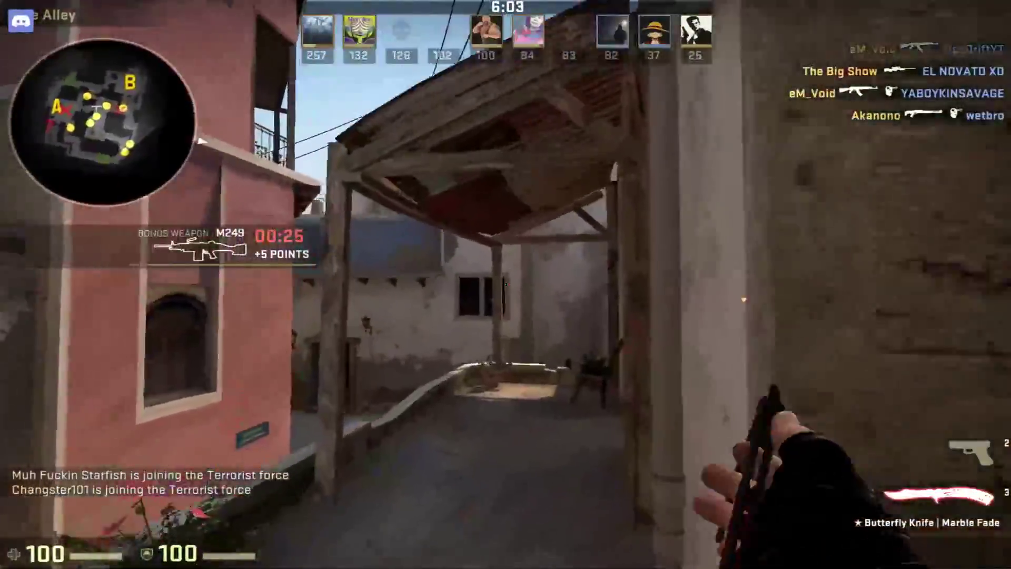
{"action": "key", "text": "2"}
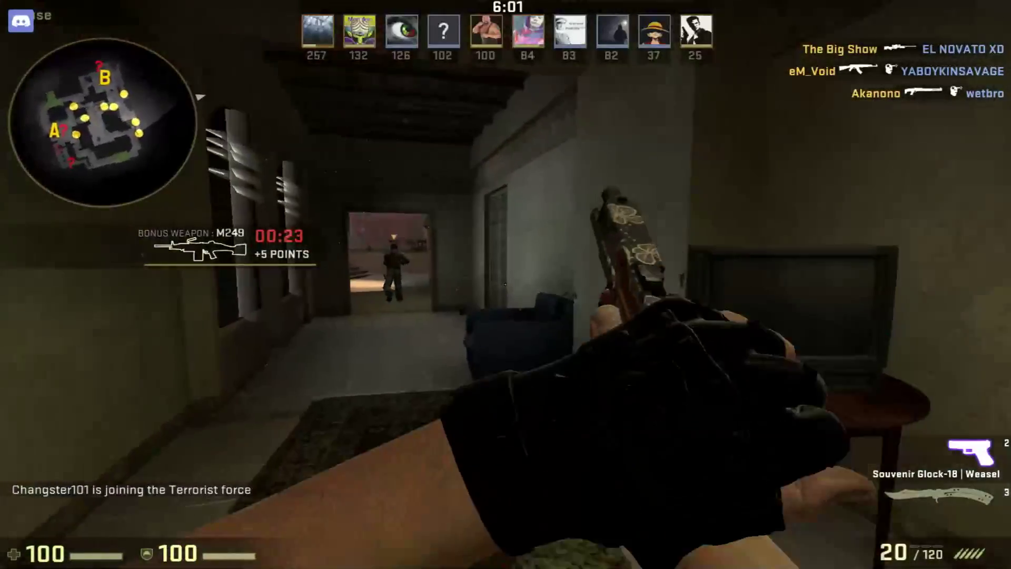
{"action": "key", "text": "w"}
{"action": "key", "text": "3"}
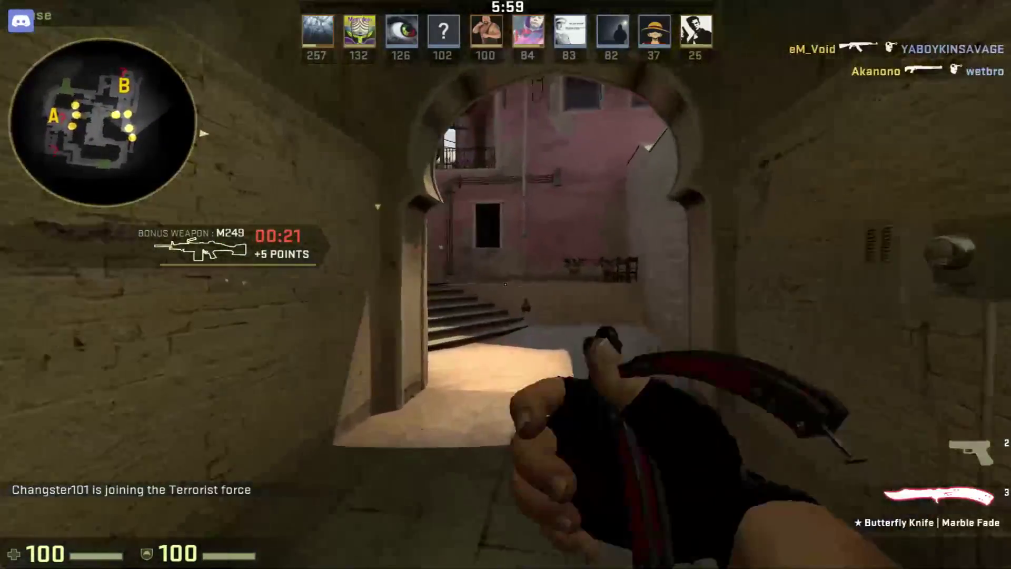
Set the Terrorists' Glock-18 skin to Fade in the CS:GO Changer overlay, and hide the overlay
{"action": "key", "text": "Insert"}
{"action": "left_click", "coordinate": [83, 95]}
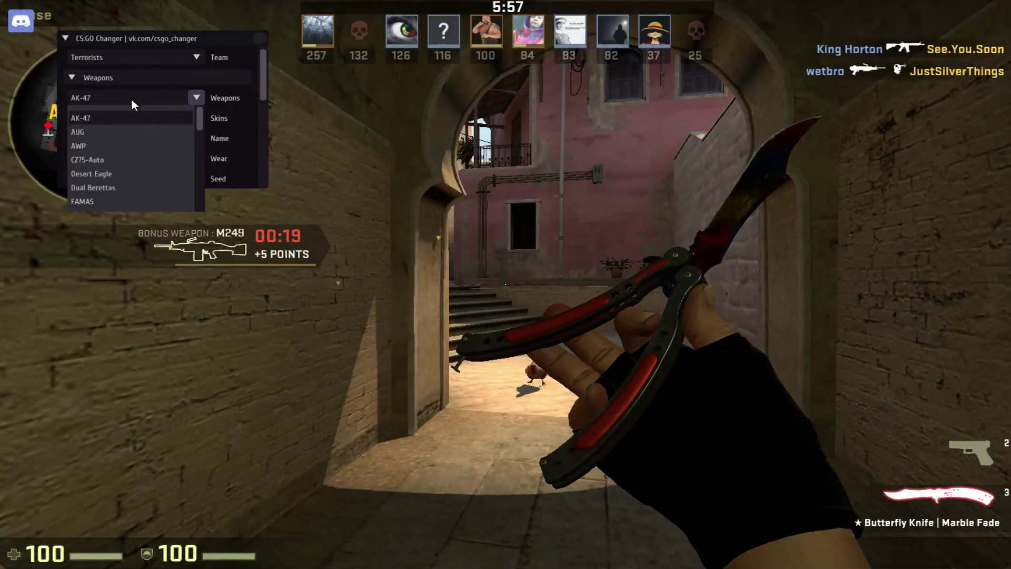
{"action": "scroll", "coordinate": [125, 154], "scroll_direction": "down", "scroll_amount": 3}
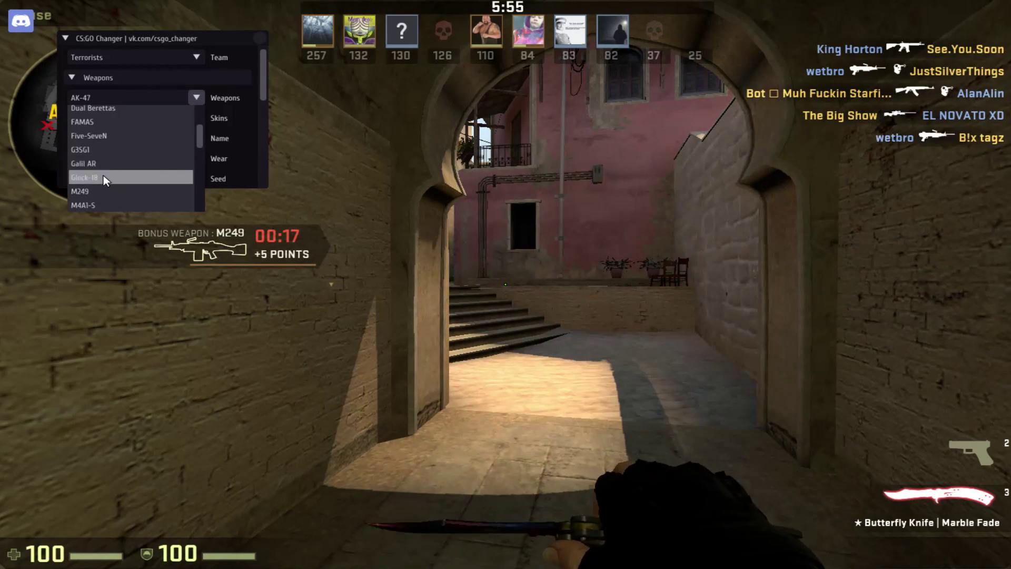
{"action": "left_click", "coordinate": [103, 177]}
{"action": "left_click", "coordinate": [109, 114]}
{"action": "scroll", "coordinate": [128, 154], "scroll_direction": "up", "scroll_amount": 5}
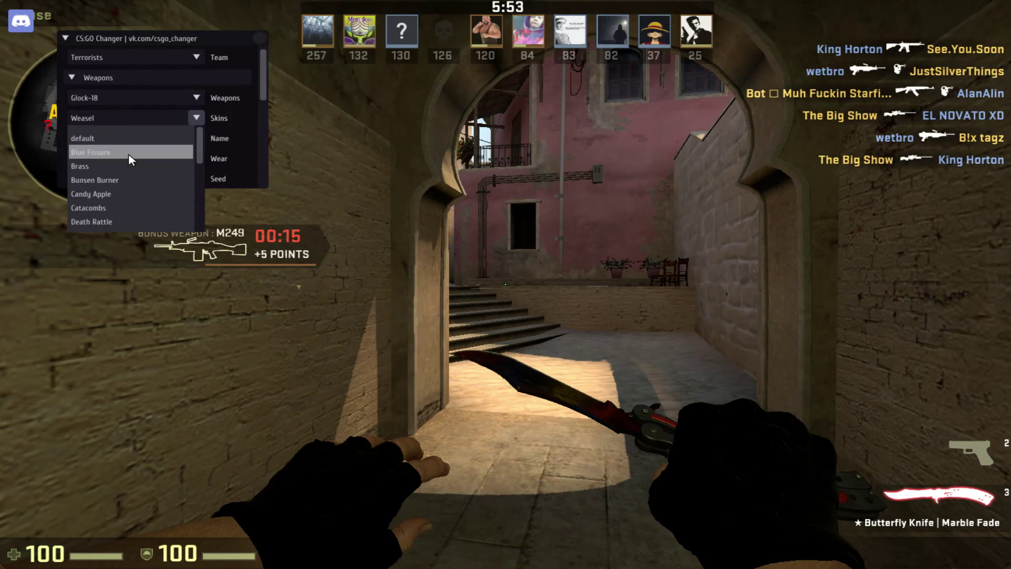
{"action": "left_click", "coordinate": [114, 199]}
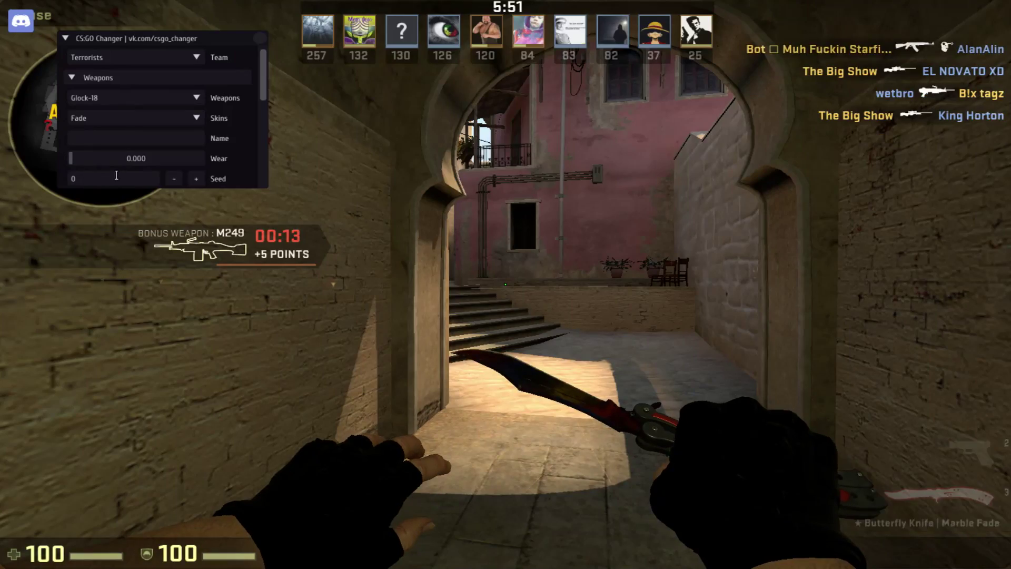
{"action": "key", "text": "Insert"}
Look through both pages of the in-game inventory, briefly show the skin changer overlay, and return to the match
{"action": "key", "text": "w"}
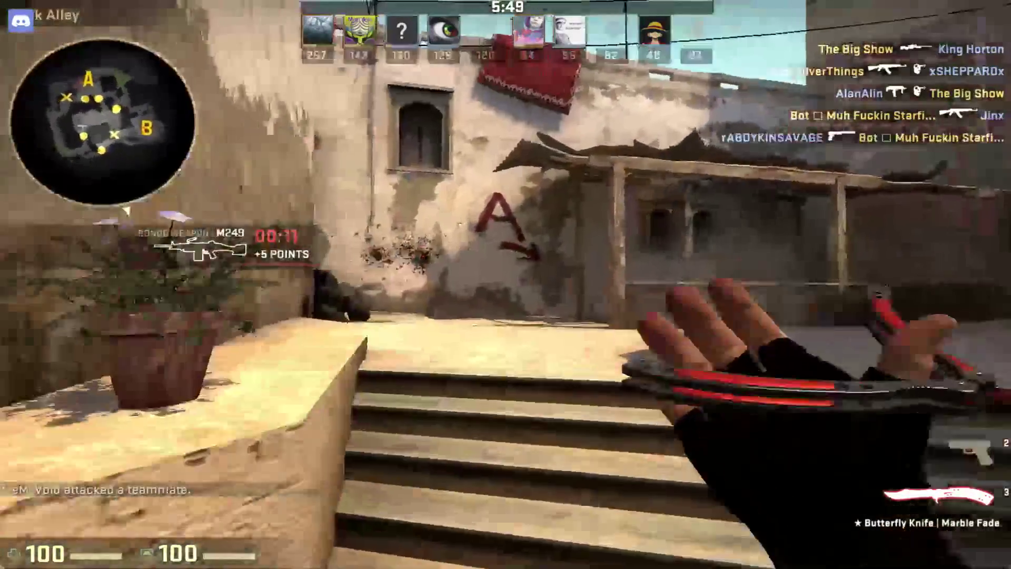
{"action": "key", "text": "Escape"}
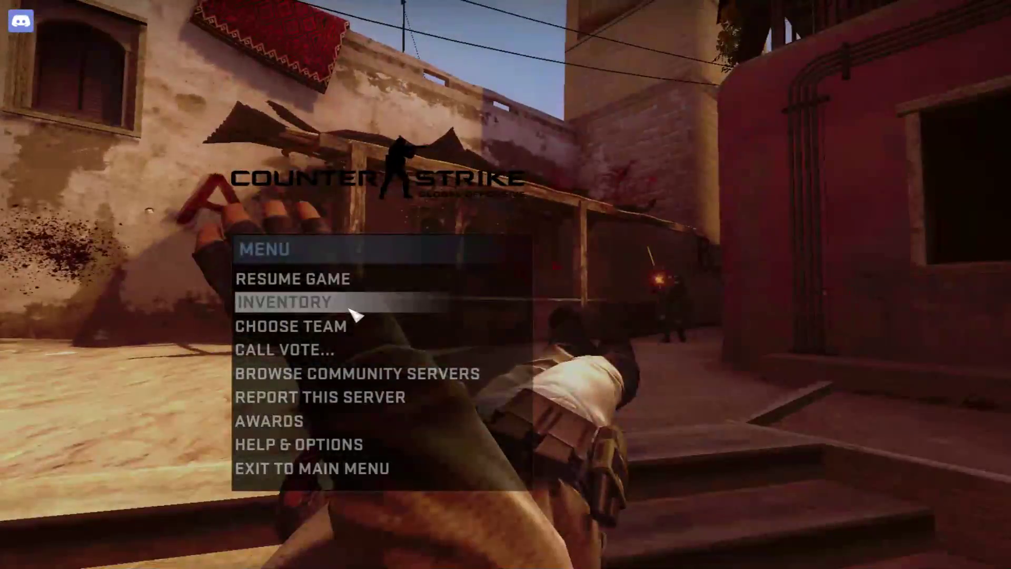
{"action": "left_click", "coordinate": [352, 308]}
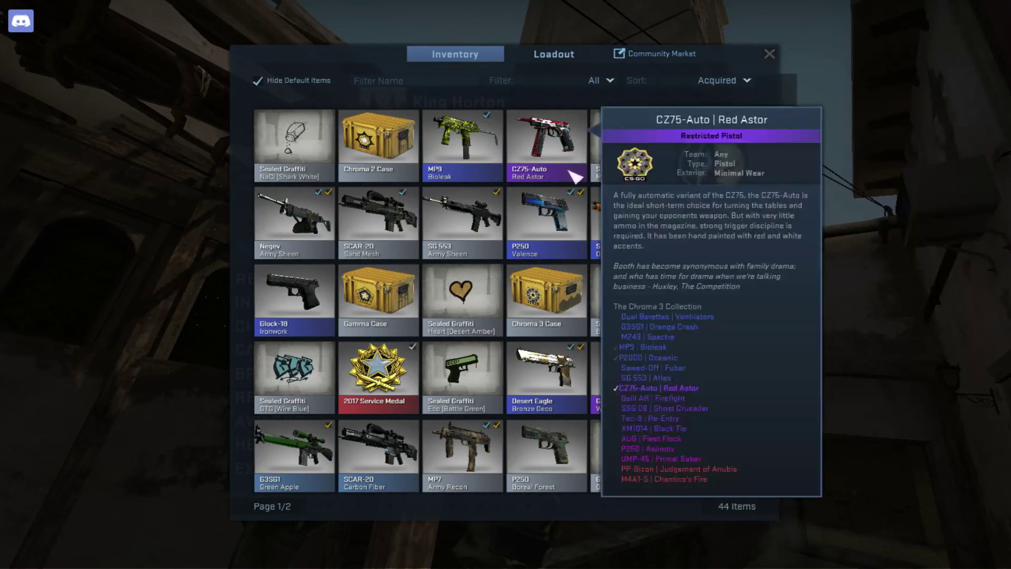
{"action": "scroll", "coordinate": [769, 215], "scroll_direction": "down", "scroll_amount": 1}
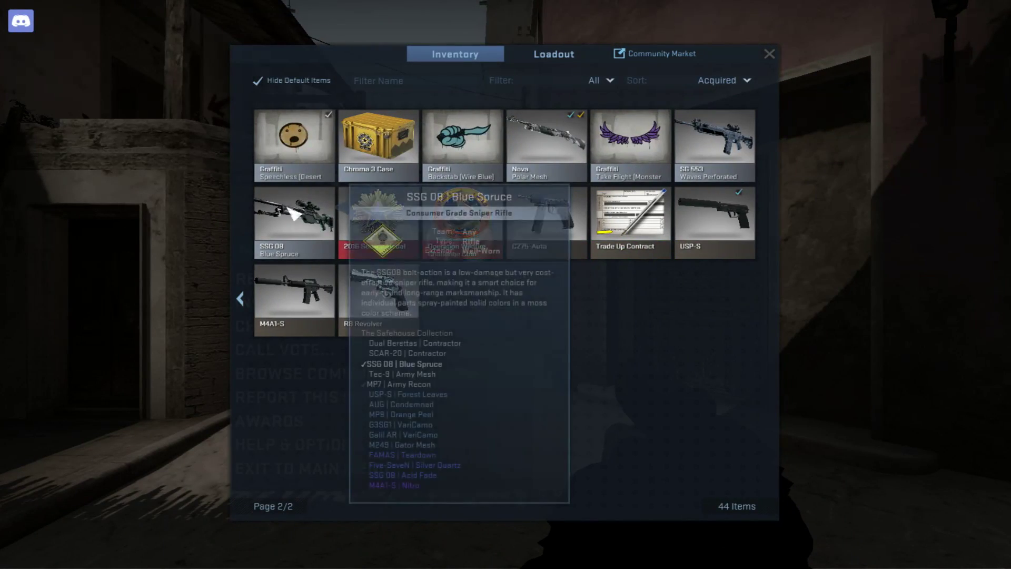
{"action": "scroll", "coordinate": [243, 214], "scroll_direction": "up", "scroll_amount": 1}
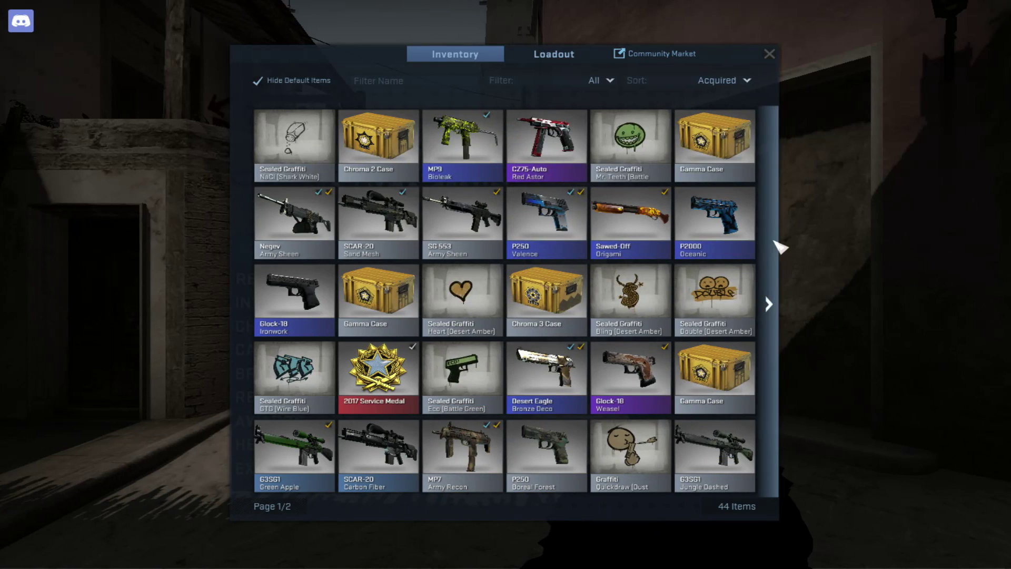
{"action": "scroll", "coordinate": [774, 245], "scroll_direction": "down", "scroll_amount": 1}
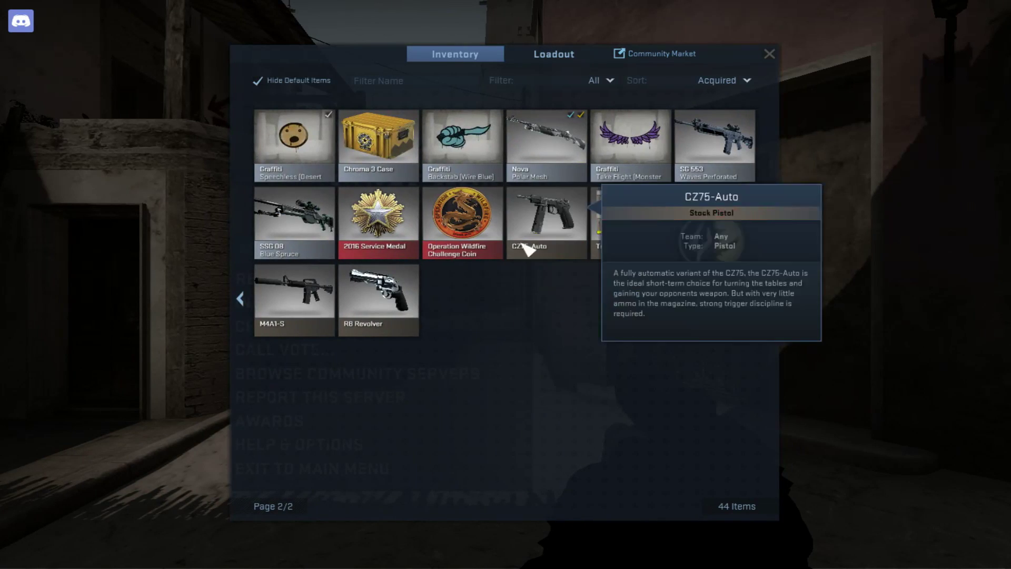
{"action": "scroll", "coordinate": [228, 252], "scroll_direction": "up", "scroll_amount": 1}
{"action": "scroll", "coordinate": [770, 241], "scroll_direction": "down", "scroll_amount": 1}
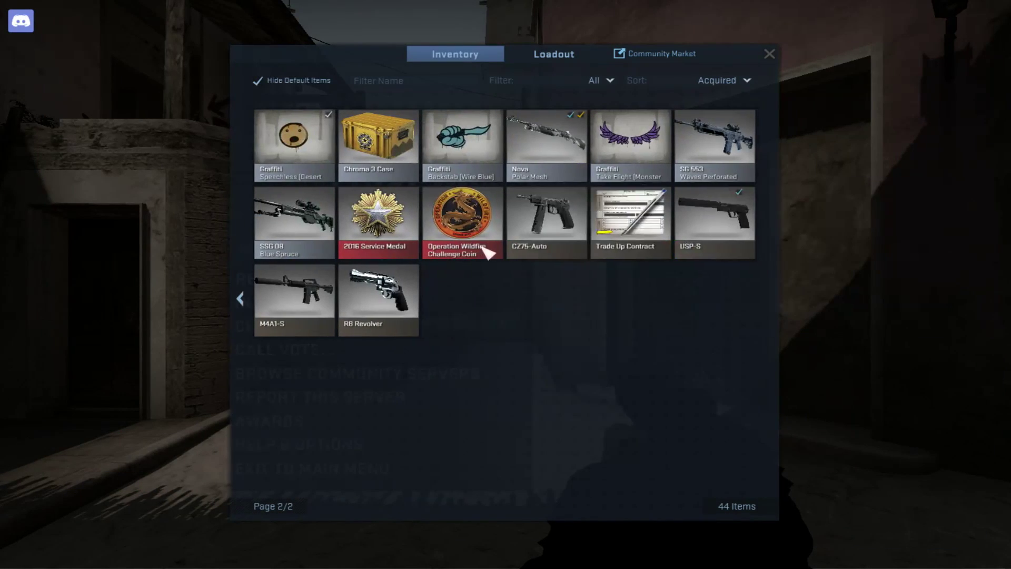
{"action": "mouse_move", "coordinate": [487, 245]}
{"action": "key", "text": "Insert"}
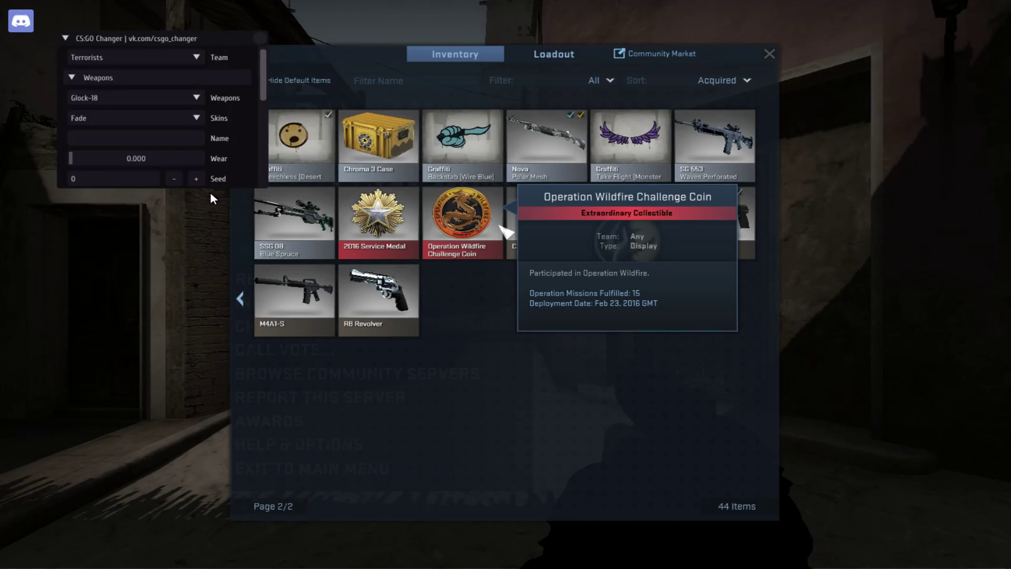
{"action": "key", "text": "Insert"}
{"action": "key", "text": "Escape"}
{"action": "key", "text": "Escape"}
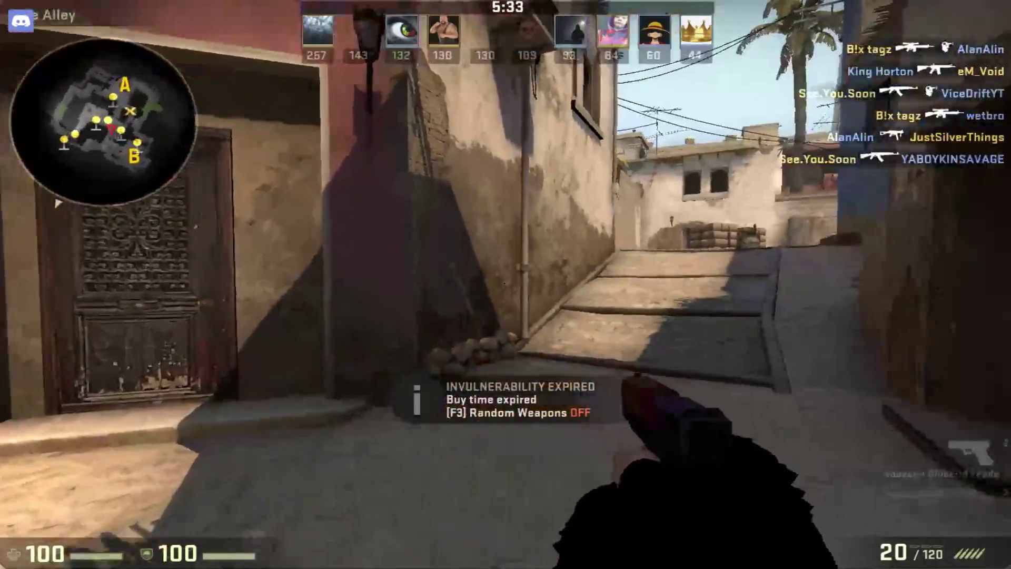
Run through the map while alternating between the Glock-18 Fade and the Butterfly Knife Marble Fade to inspect both skins
{"action": "key", "text": "w"}
{"action": "key", "text": "3"}
{"action": "key", "text": "2"}
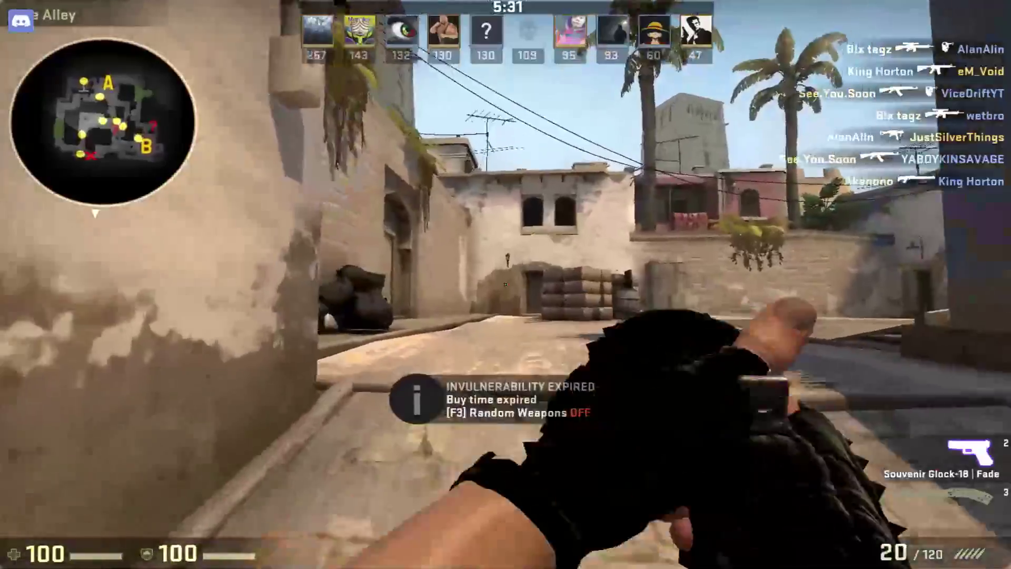
{"action": "key", "text": "w"}
{"action": "key", "text": "3"}
{"action": "key", "text": "2"}
{"action": "key", "text": "3"}
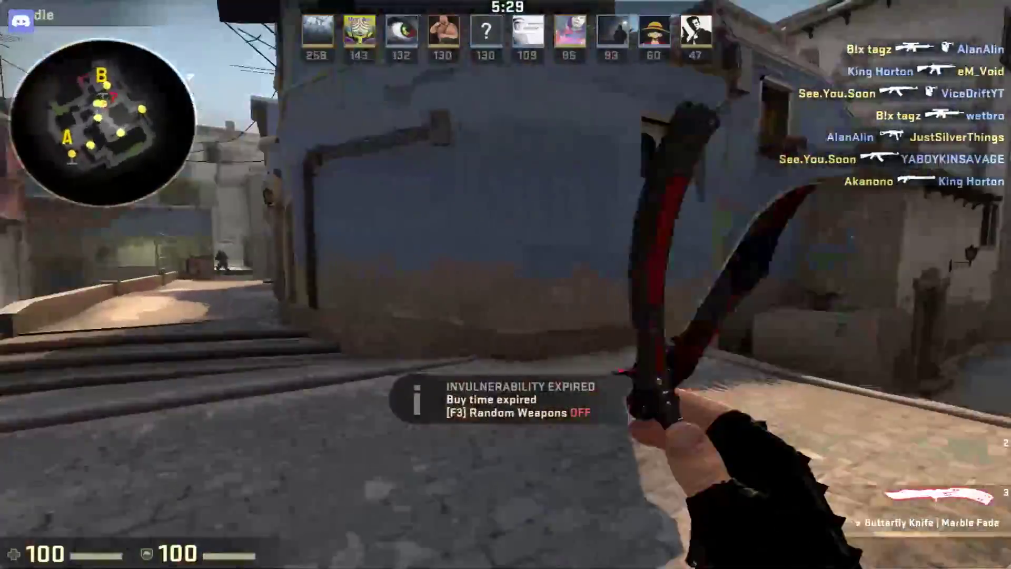
{"action": "key", "text": "2"}
{"action": "key", "text": "3"}
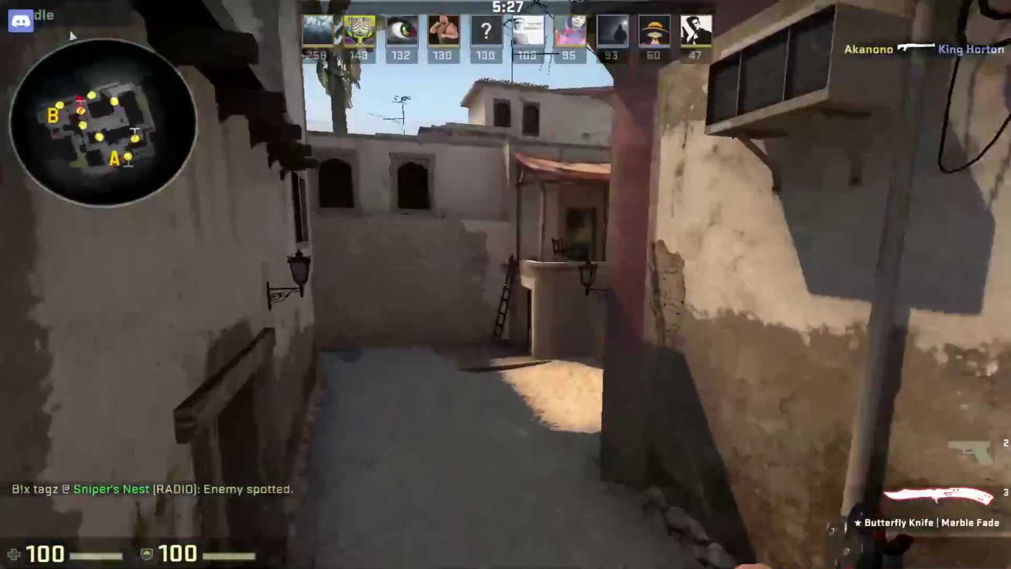
{"action": "key", "text": "w"}
{"action": "key", "text": "2"}
{"action": "key", "text": "3"}
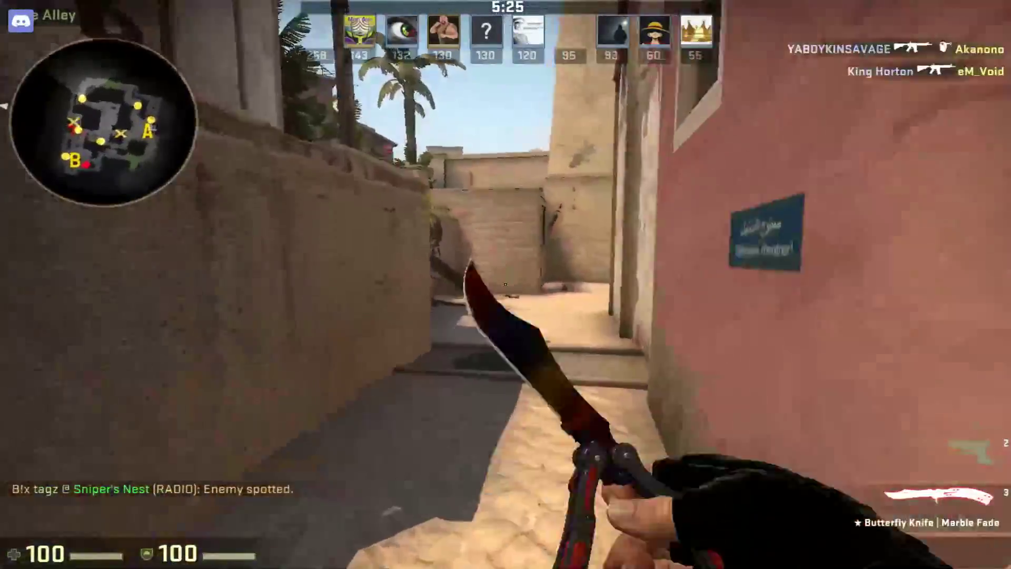
{"action": "key", "text": "w"}
{"action": "key", "text": "2"}
{"action": "key", "text": "3"}
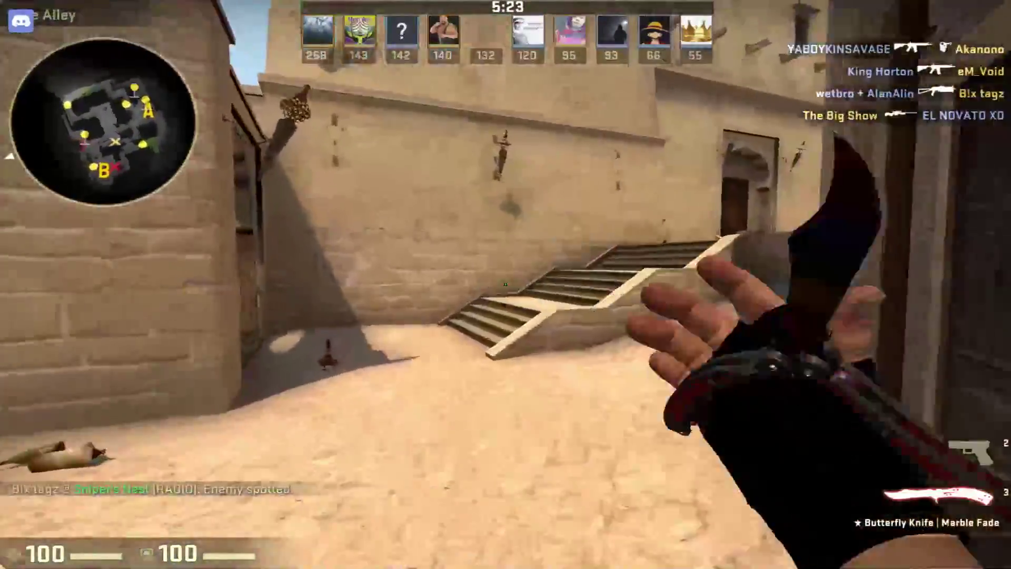
{"action": "key", "text": "w"}
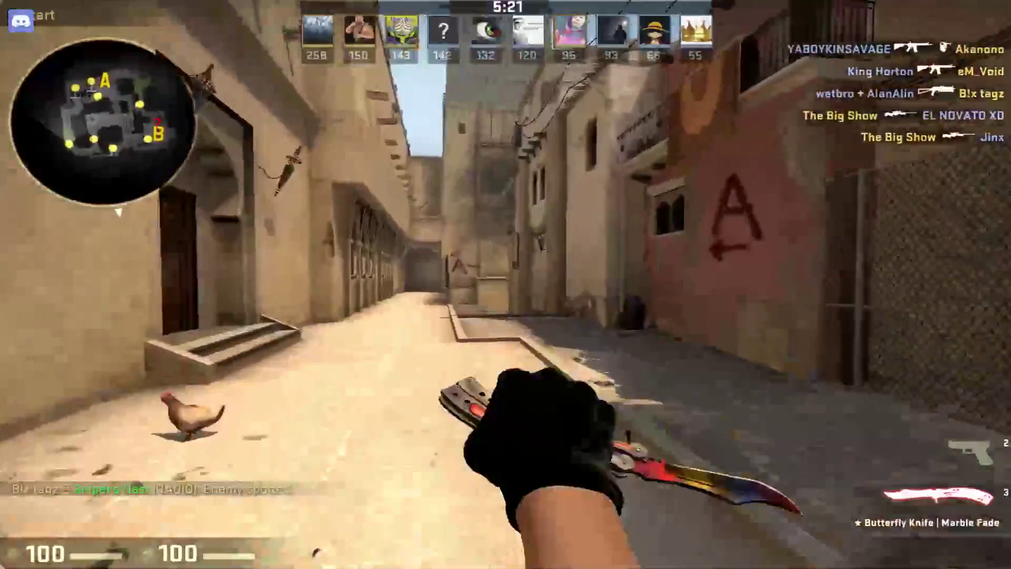
{"action": "key", "text": "w"}
{"action": "key", "text": "f"}
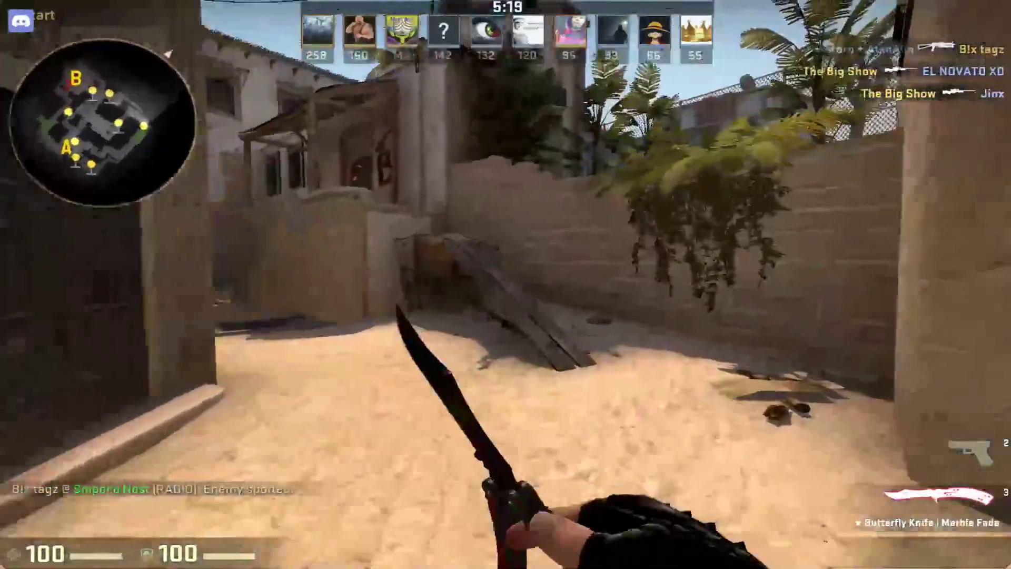
{"action": "key", "text": "w"}
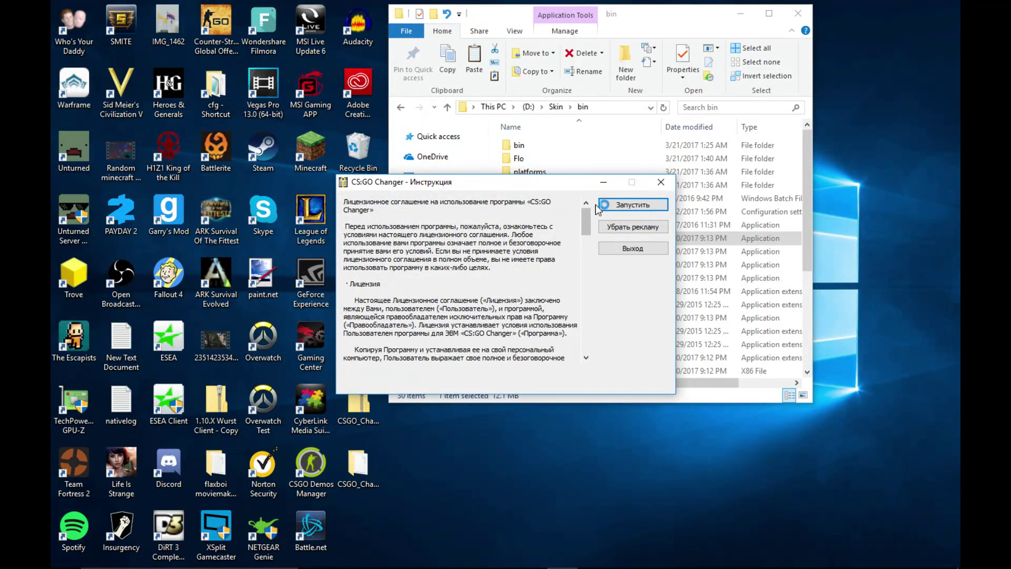
Start CS:GO Changer from its licence agreement window and dismiss the launcher's missing Qt5 DLL errors
{"action": "left_click", "coordinate": [600, 207]}
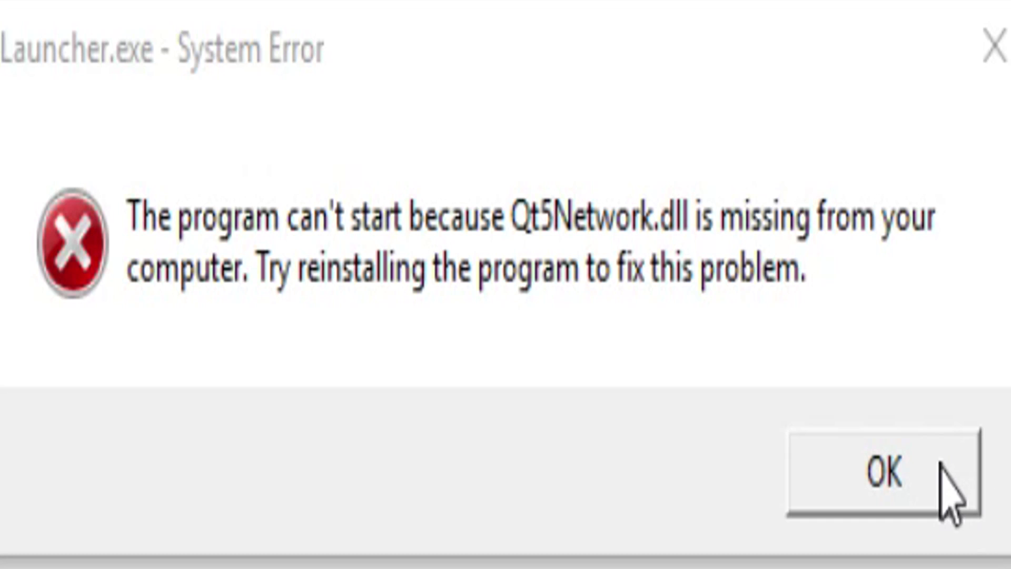
{"action": "left_click", "coordinate": [939, 469]}
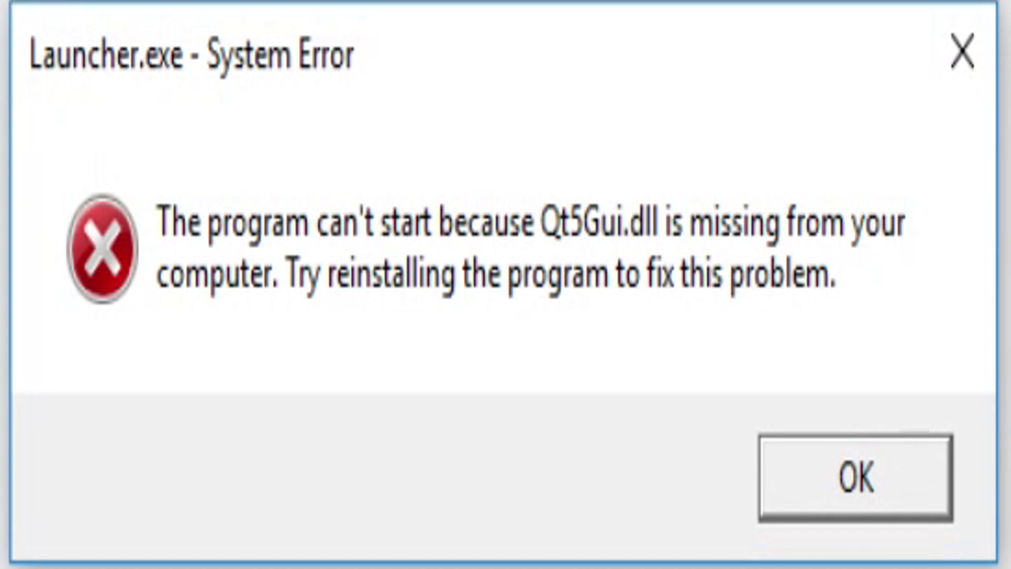
{"action": "left_click", "coordinate": [930, 453]}
{"action": "left_click", "coordinate": [860, 474]}
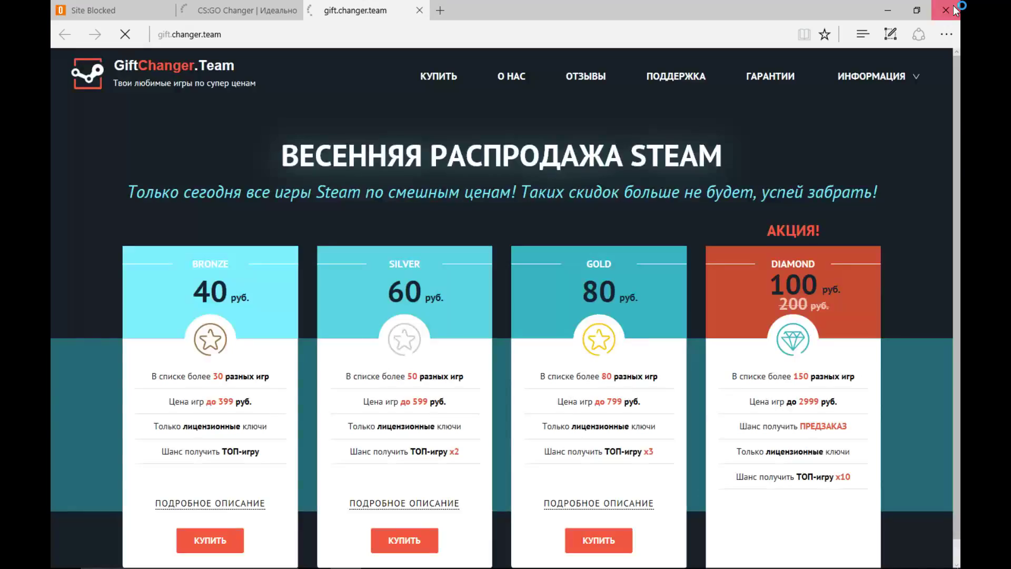
Close the browser window with the GiftChanger page and dismiss the repeated Qt5Network, Qt5Gui and Qt5Widgets launcher errors
{"action": "left_click", "coordinate": [954, 11]}
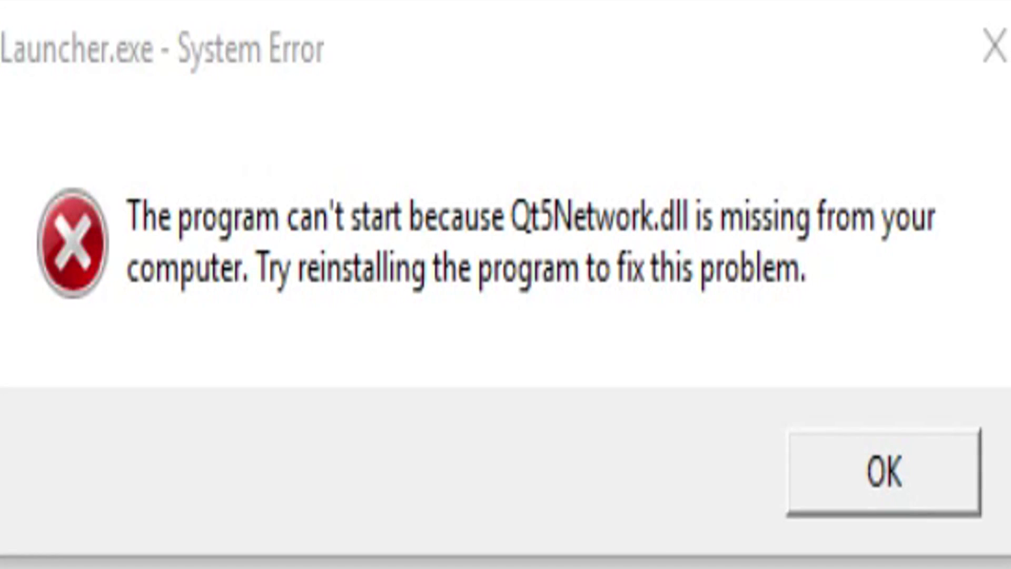
{"action": "left_click", "coordinate": [943, 484]}
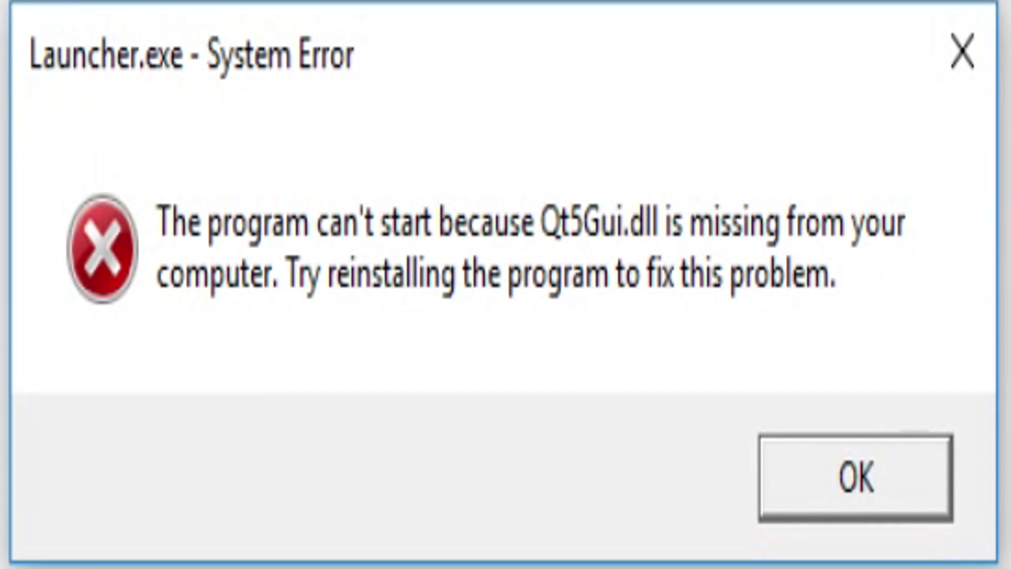
{"action": "left_click", "coordinate": [925, 476]}
{"action": "left_click", "coordinate": [864, 482]}
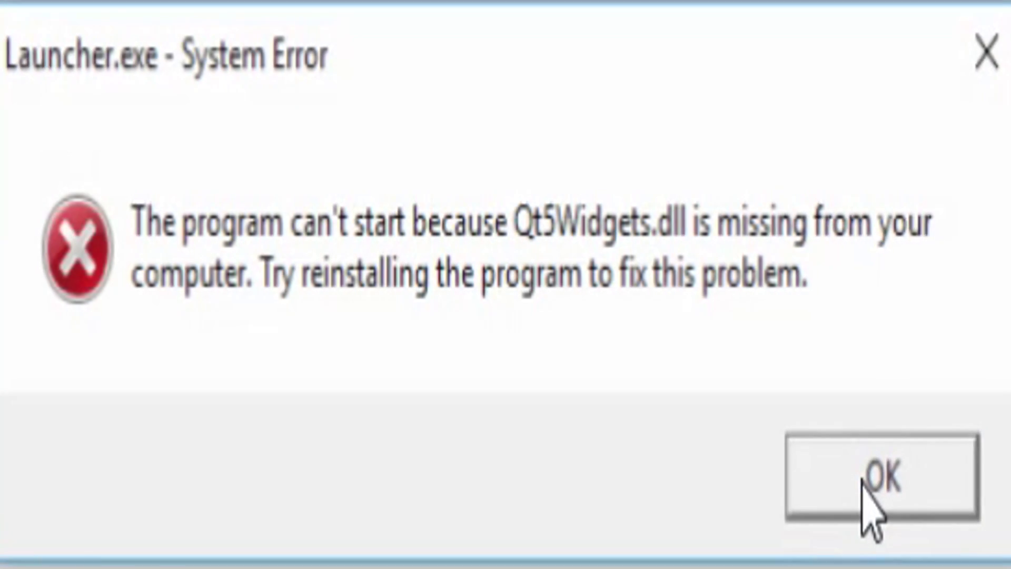
{"action": "left_click", "coordinate": [864, 485]}
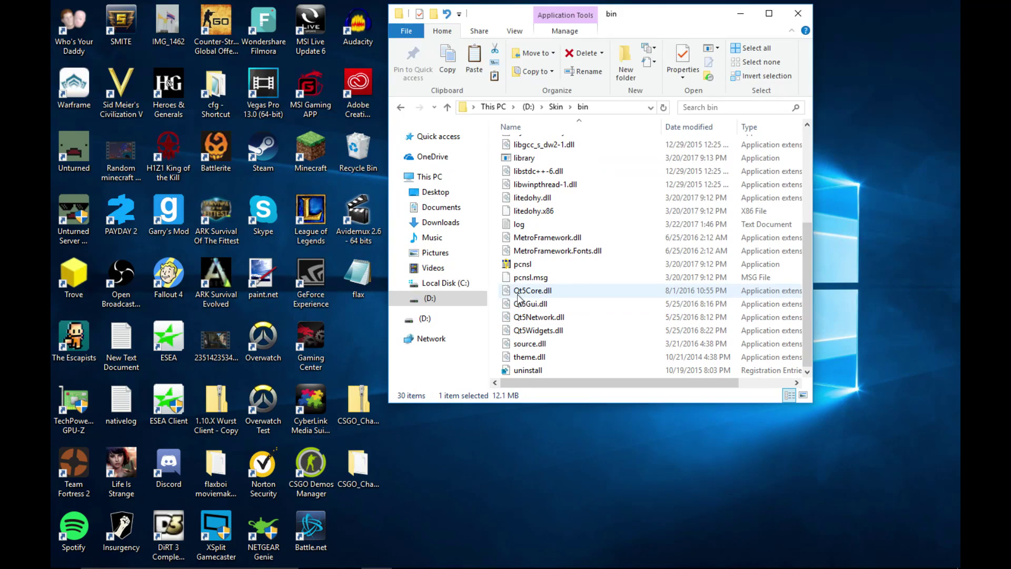
Select the four Qt5 DLL files in the bin folder and the same four files in its Flo subfolder
{"action": "left_click_drag", "start_coordinate": [496, 289], "coordinate": [595, 315]}
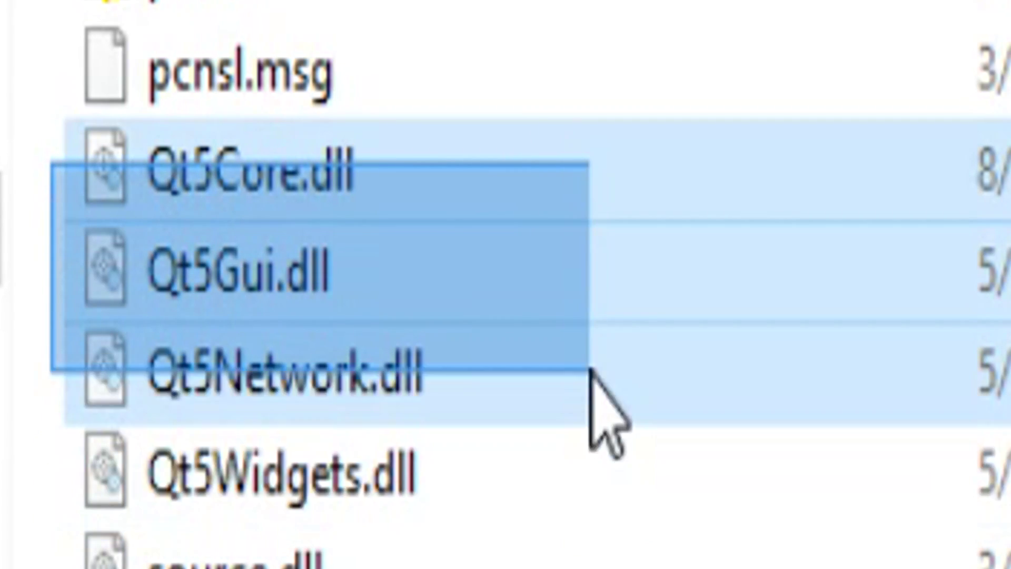
{"action": "left_click_drag", "start_coordinate": [590, 368], "coordinate": [627, 501]}
{"action": "scroll", "coordinate": [638, 350], "scroll_direction": "up", "scroll_amount": 4}
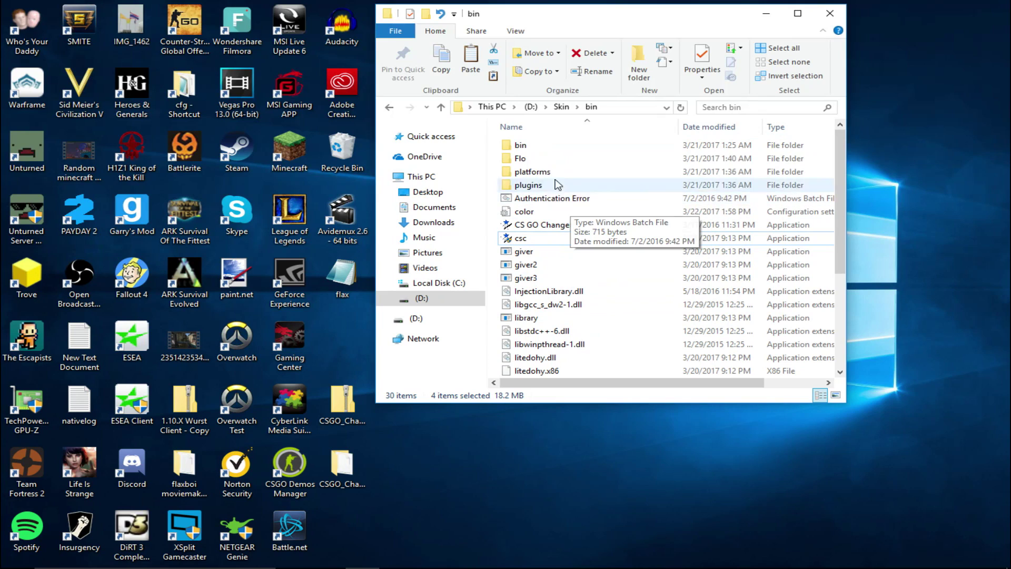
{"action": "double_click", "coordinate": [541, 157]}
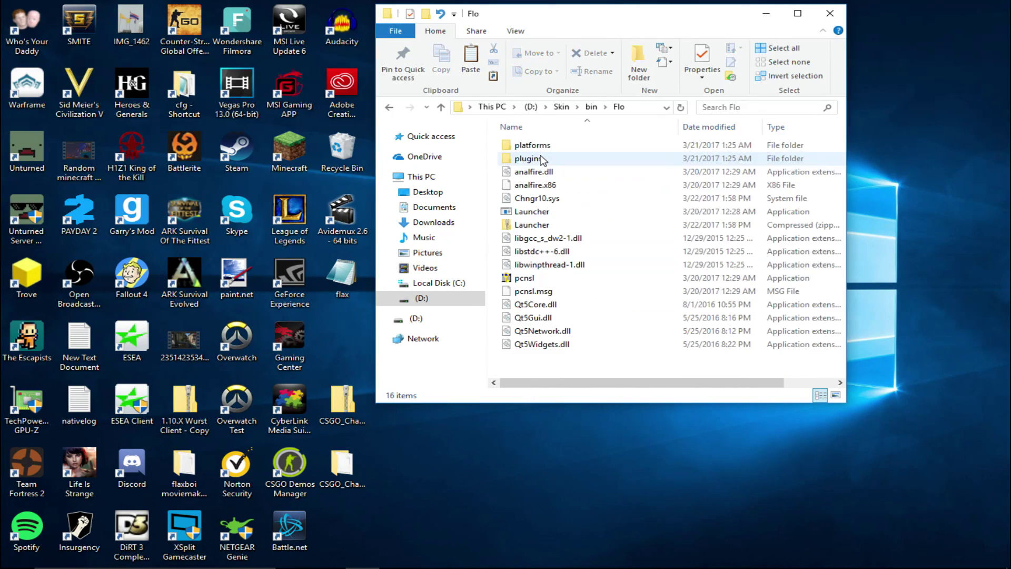
{"action": "left_click_drag", "start_coordinate": [590, 365], "coordinate": [600, 310]}
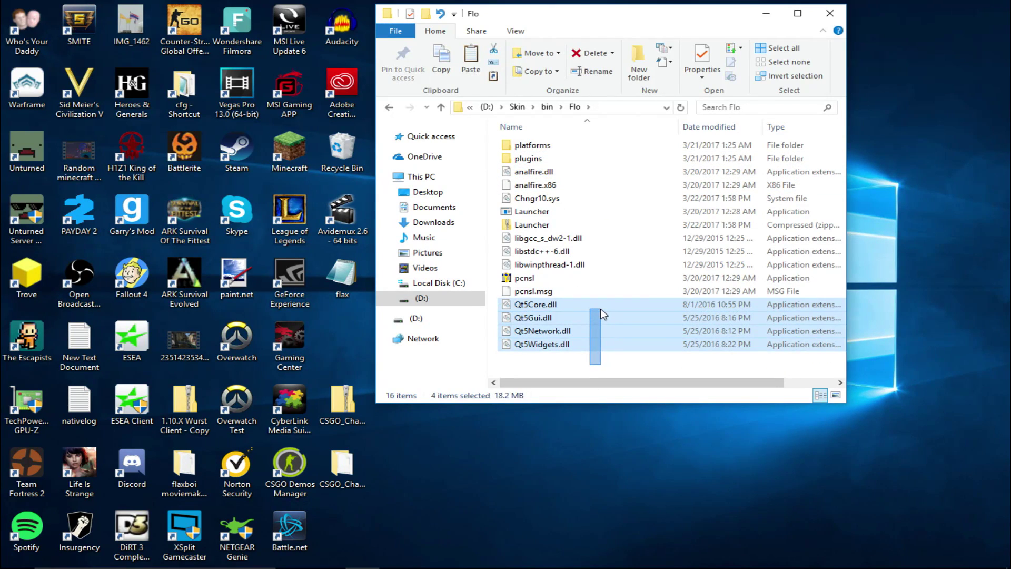
Go back up to the Skin folder and reopen the Flo folder inside bin
{"action": "left_click", "coordinate": [547, 106]}
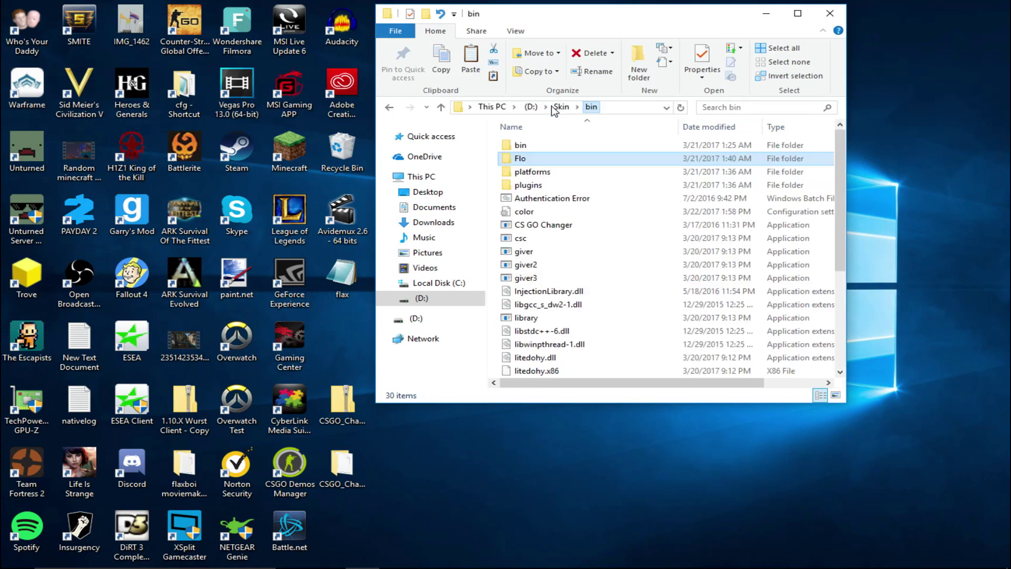
{"action": "left_click", "coordinate": [561, 107]}
{"action": "double_click", "coordinate": [526, 146]}
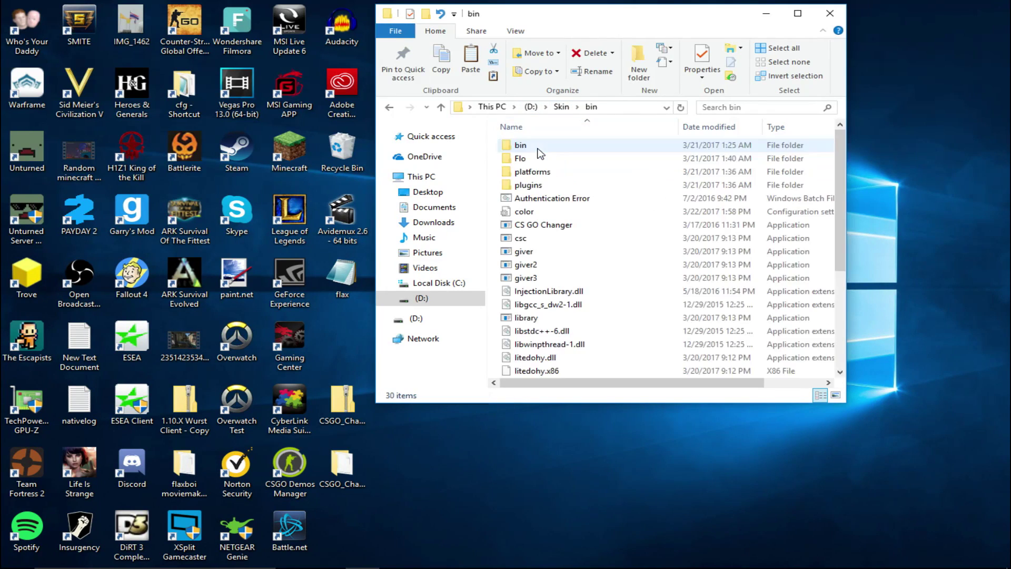
{"action": "double_click", "coordinate": [542, 158]}
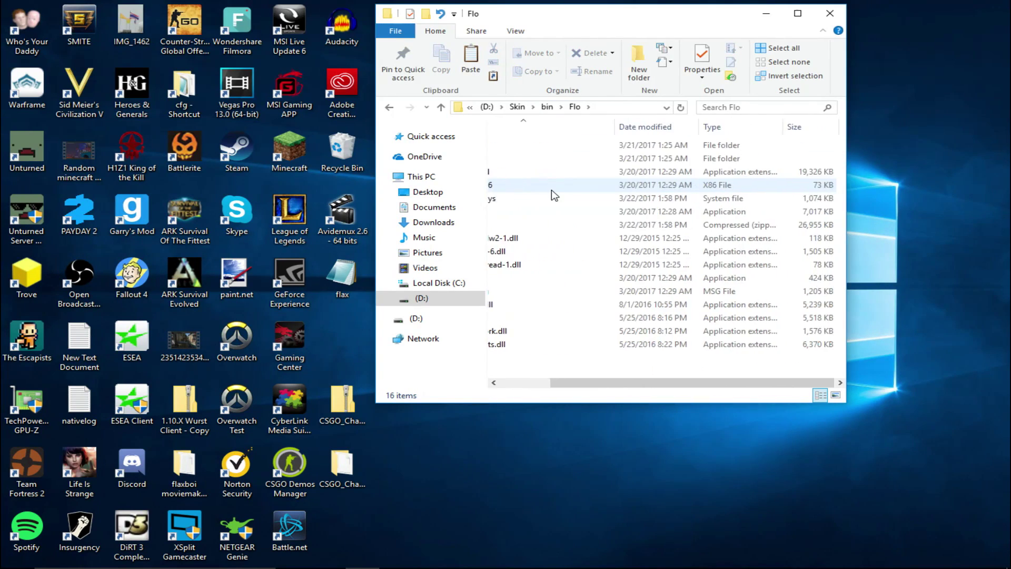
Copy the four Qt5 DLL files from the Flo folder into the bin folder, replacing the existing files
{"action": "left_click_drag", "start_coordinate": [567, 345], "coordinate": [547, 107]}
{"action": "scroll", "coordinate": [625, 289], "scroll_direction": "down", "scroll_amount": 4}
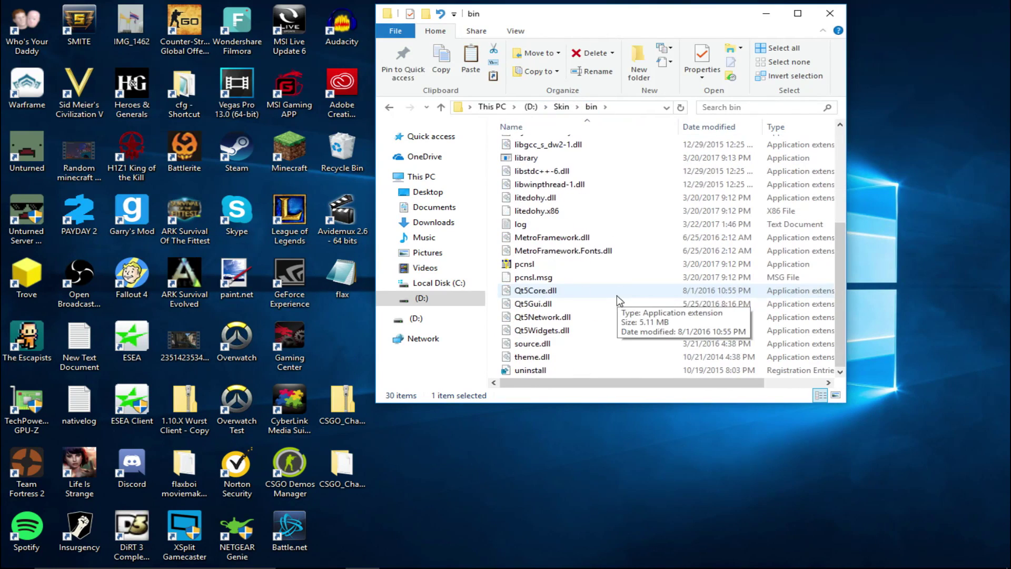
{"action": "left_click", "coordinate": [500, 308]}
{"action": "key", "text": "ctrl+v"}
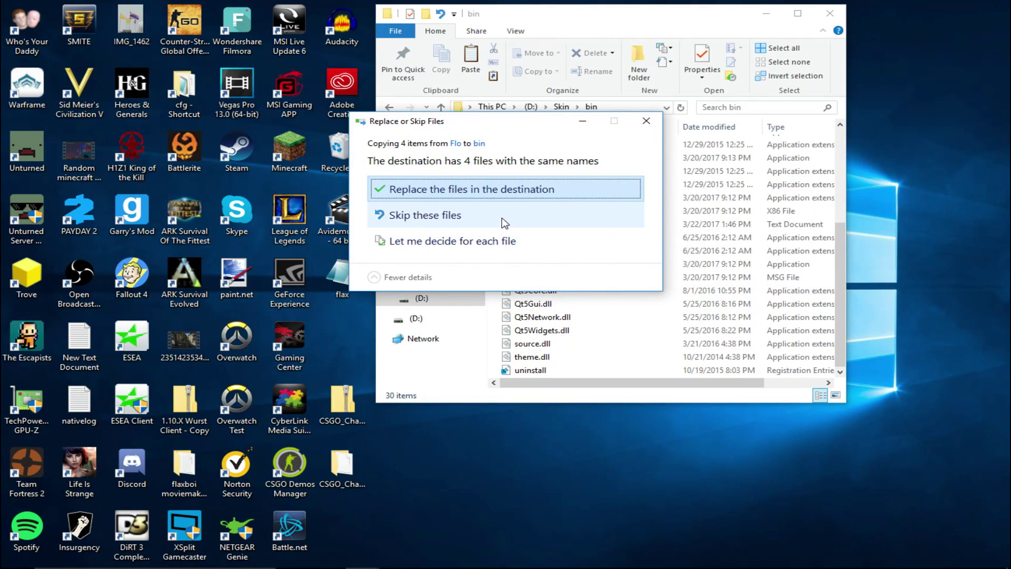
{"action": "left_click", "coordinate": [529, 193]}
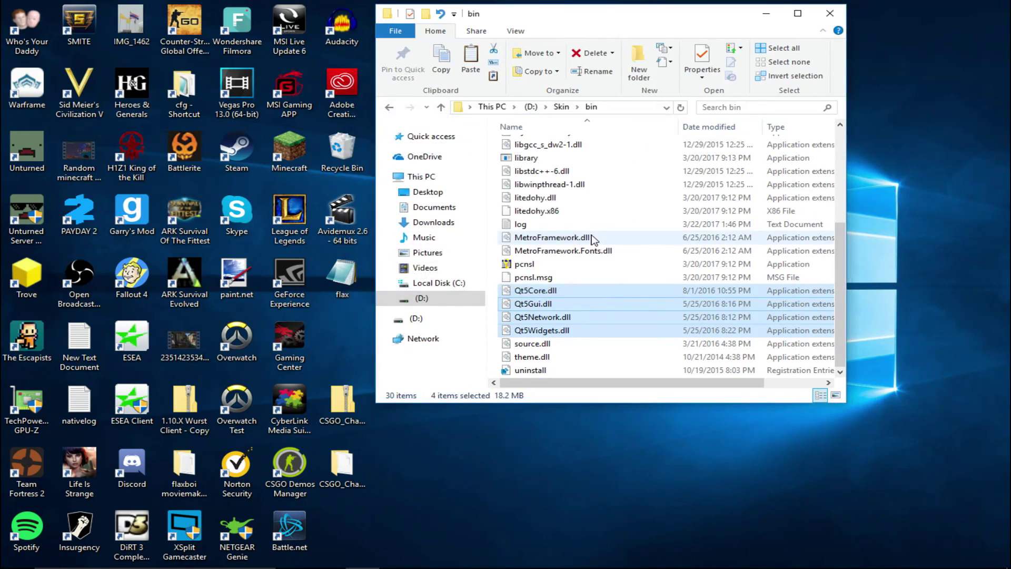
{"action": "scroll", "coordinate": [561, 305], "scroll_direction": "up", "scroll_amount": 4}
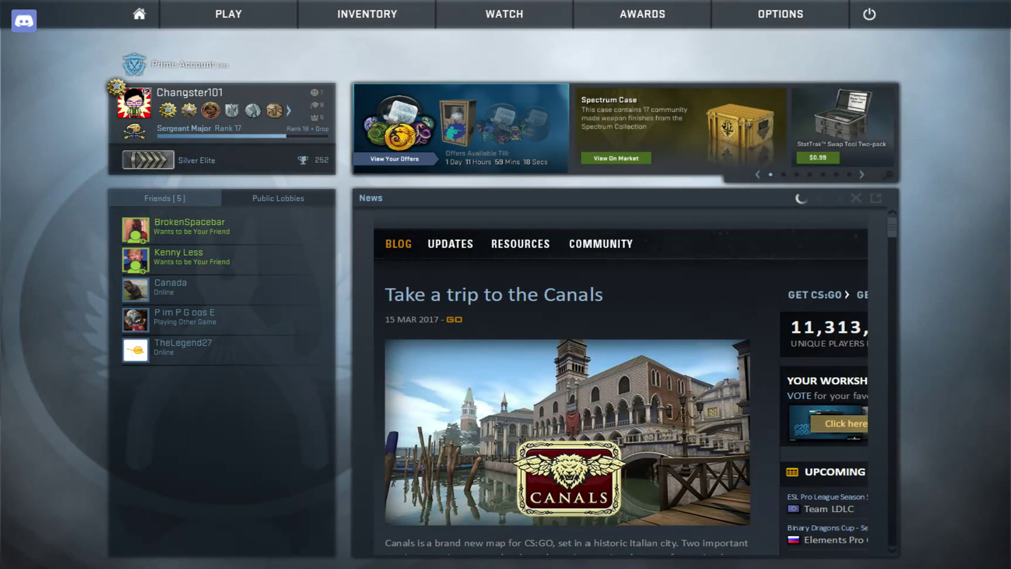
Set the team to Terrorists in the CS:GO Changer overlay and look at its weapon choices
{"action": "left_click", "coordinate": [136, 65]}
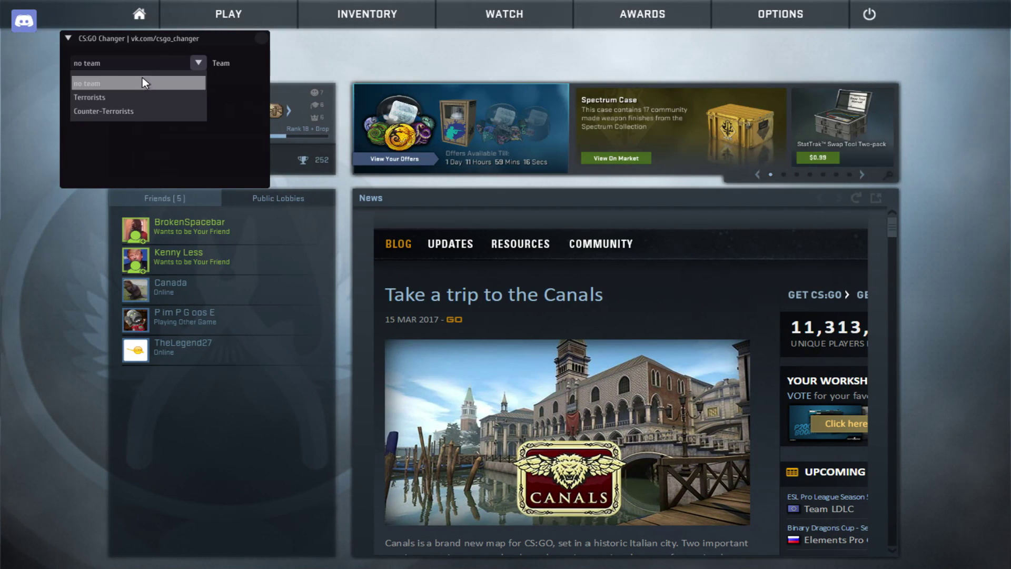
{"action": "left_click", "coordinate": [143, 79]}
{"action": "left_click", "coordinate": [145, 88]}
{"action": "left_click", "coordinate": [103, 102]}
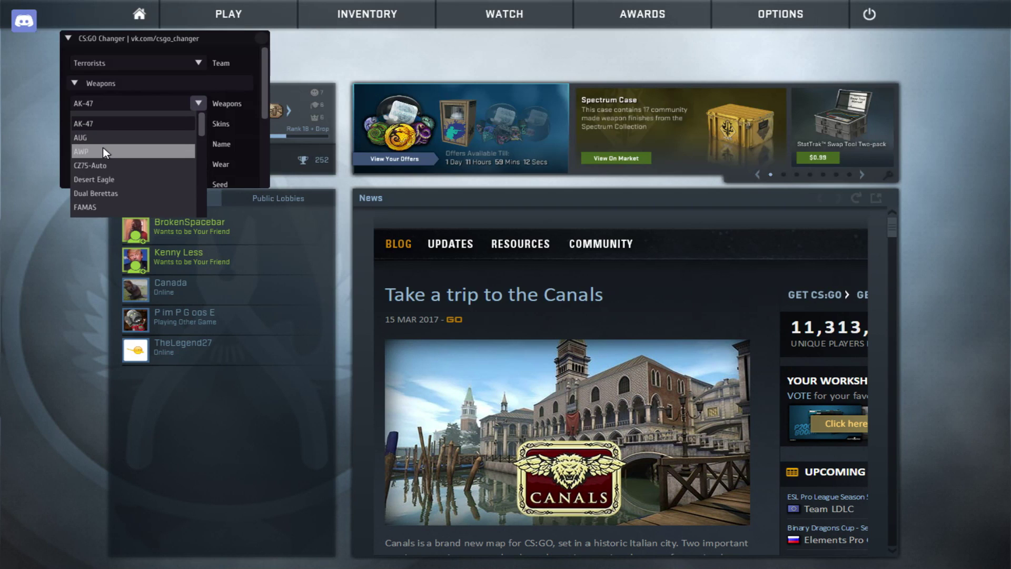
{"action": "left_click", "coordinate": [140, 59]}
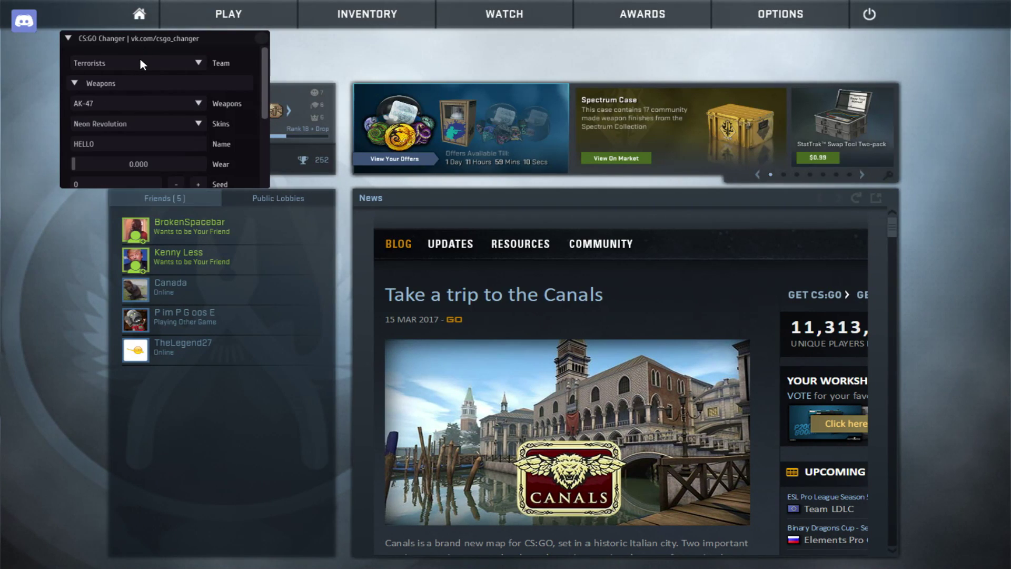
{"action": "left_click", "coordinate": [141, 61]}
{"action": "left_click", "coordinate": [166, 66]}
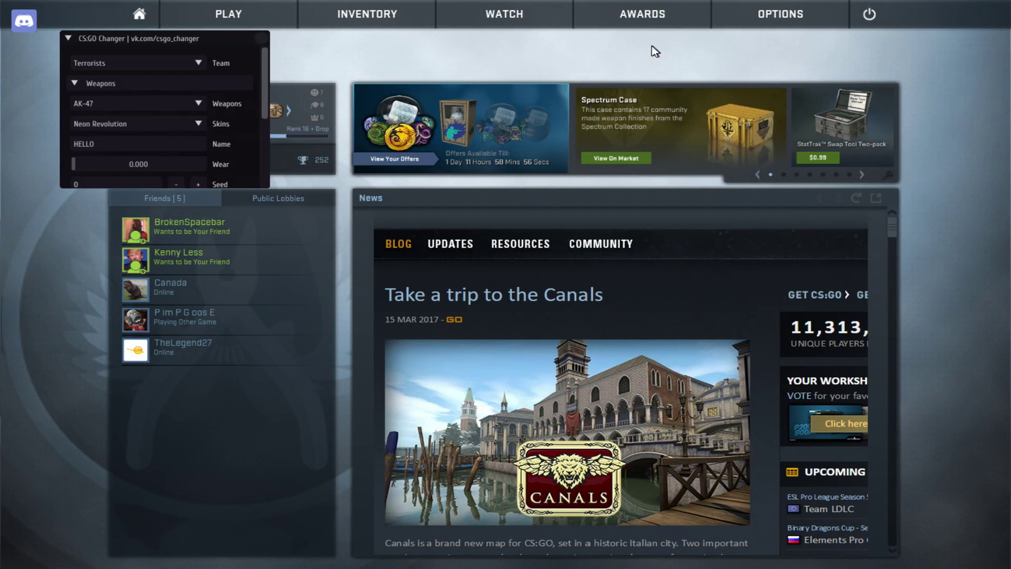
Hide the CS:GO Changer overlay and exit the game
{"action": "key", "text": "Insert"}
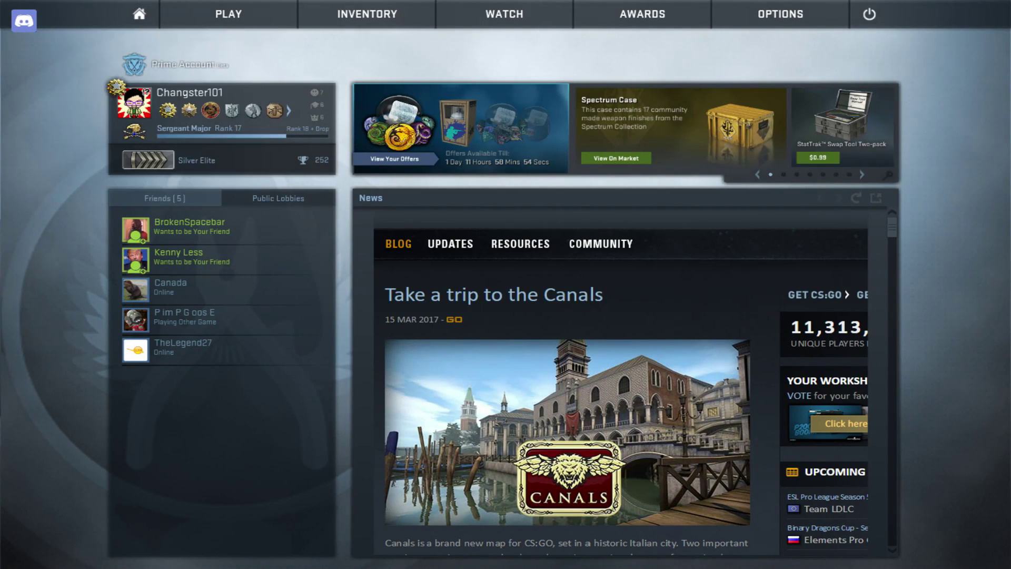
{"action": "left_click", "coordinate": [869, 14]}
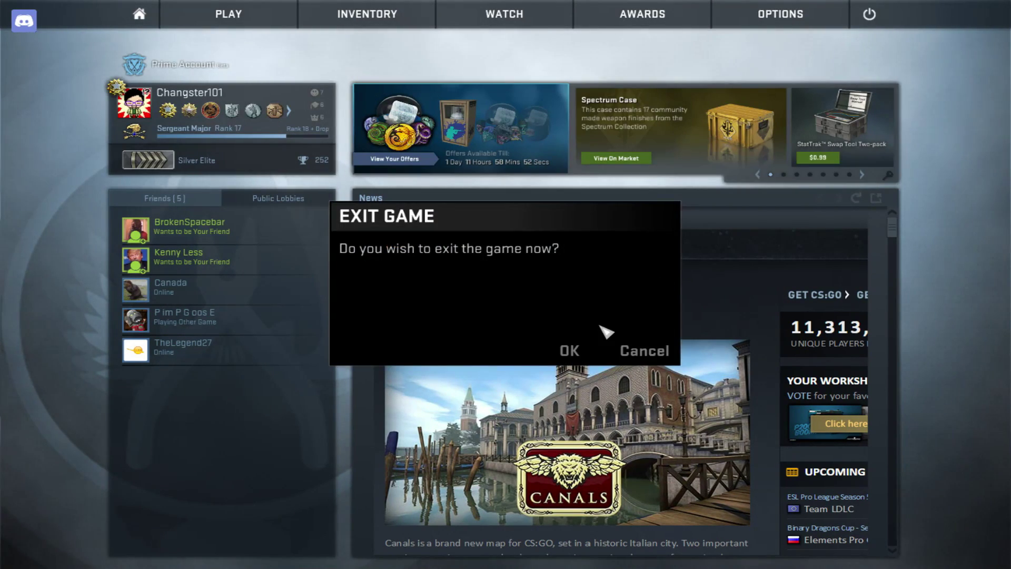
{"action": "left_click", "coordinate": [571, 350]}
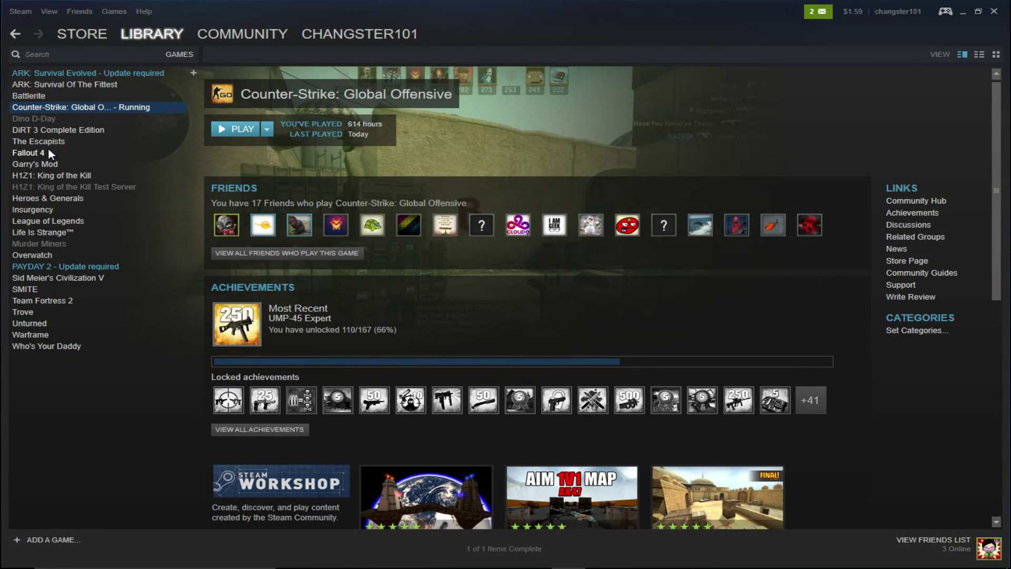
Start validating the local game files of Counter-Strike: Global Offensive from its properties in the Steam library
{"action": "left_click", "coordinate": [71, 96]}
{"action": "left_click", "coordinate": [82, 108]}
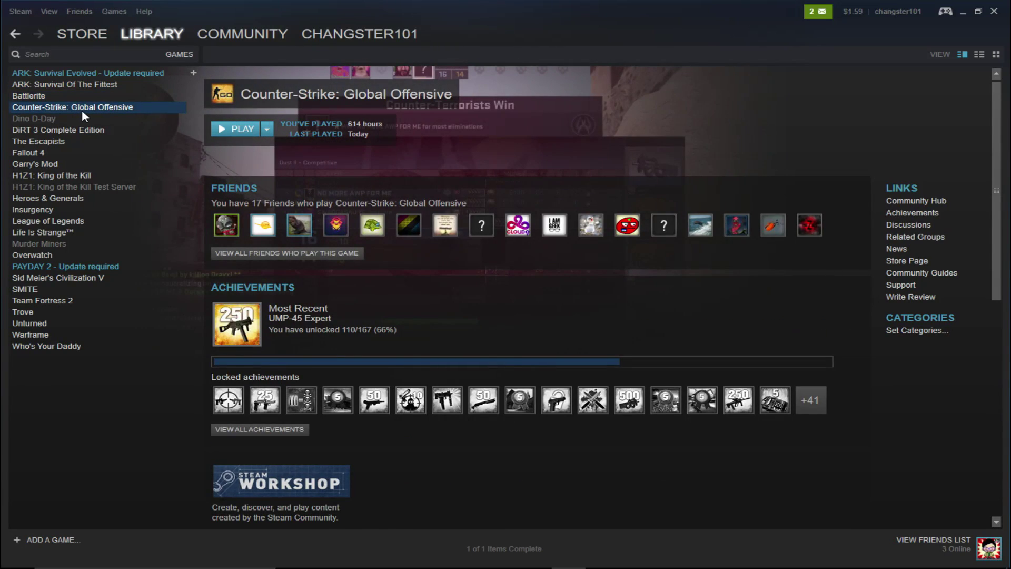
{"action": "right_click", "coordinate": [131, 109]}
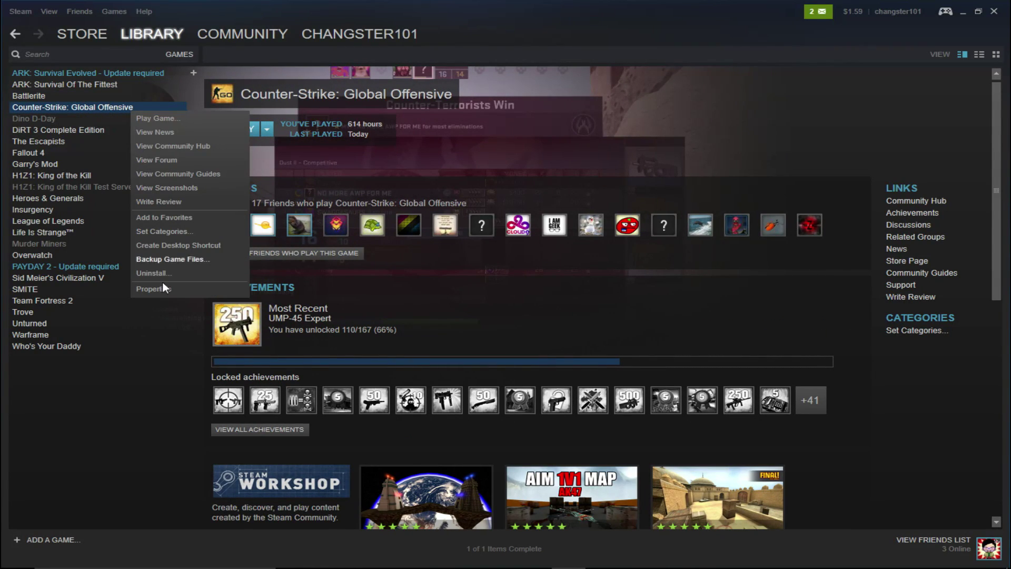
{"action": "left_click", "coordinate": [154, 289]}
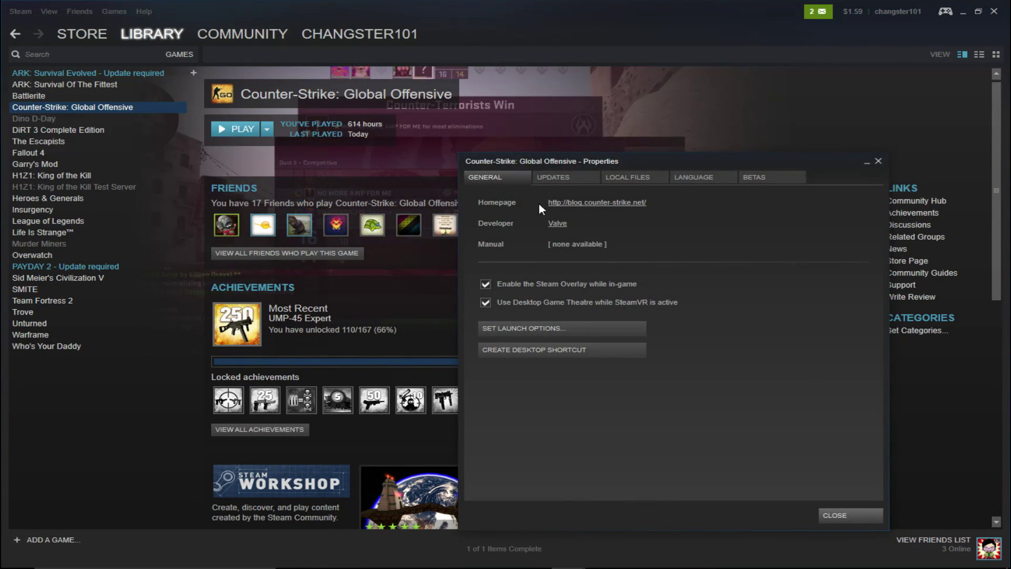
{"action": "left_click", "coordinate": [624, 177]}
{"action": "left_click", "coordinate": [584, 291]}
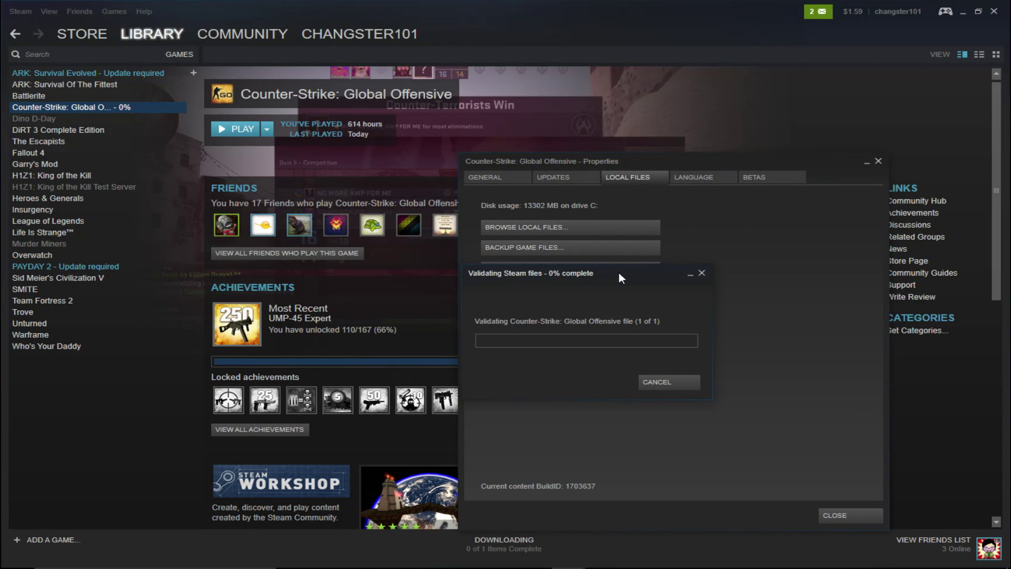
{"action": "left_click_drag", "start_coordinate": [619, 274], "coordinate": [548, 270]}
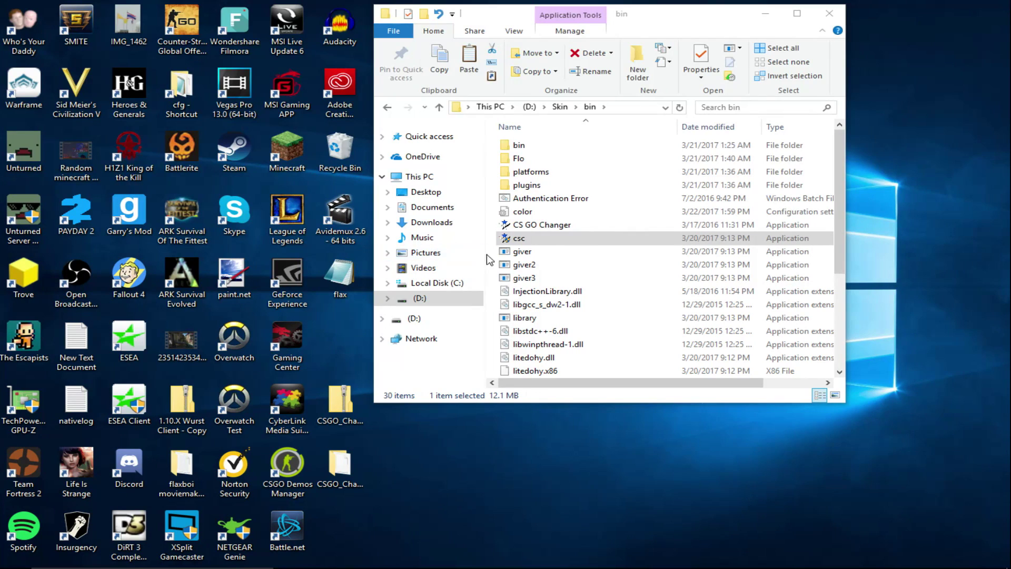
Open the CSGO Changer folder on Local Disk (C:) and point out config_ct.json and config_t.json by selecting them
{"action": "left_click", "coordinate": [451, 283]}
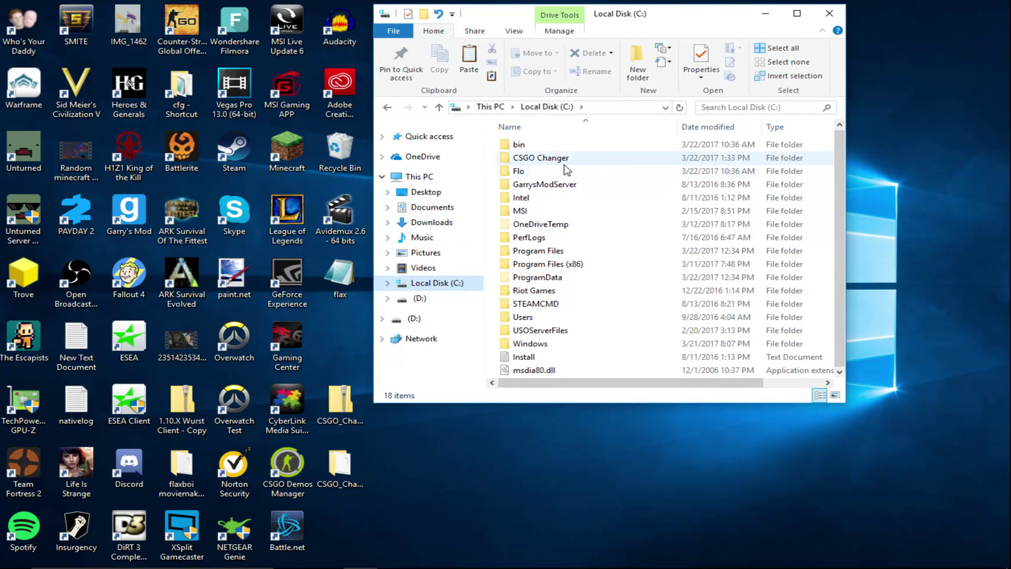
{"action": "double_click", "coordinate": [587, 161]}
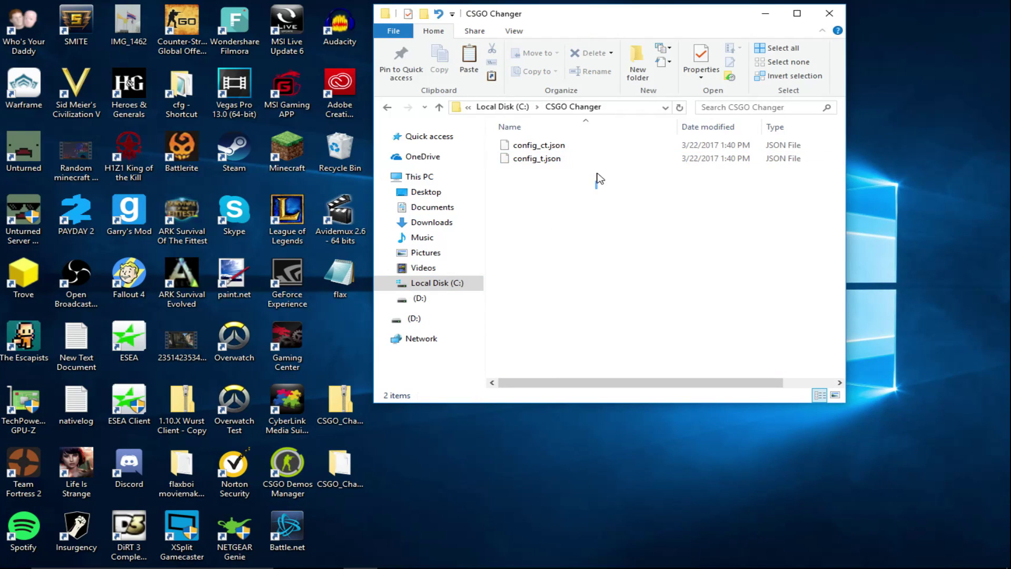
{"action": "left_click_drag", "start_coordinate": [598, 180], "coordinate": [406, 201]}
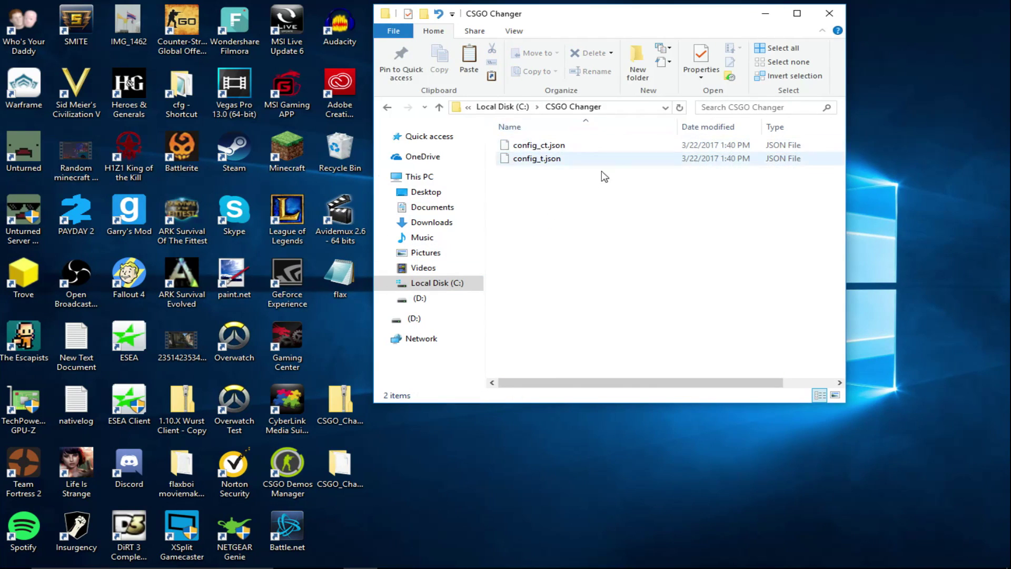
{"action": "left_click", "coordinate": [614, 162]}
{"action": "left_click", "coordinate": [643, 198]}
{"action": "left_click_drag", "start_coordinate": [643, 198], "coordinate": [633, 142]}
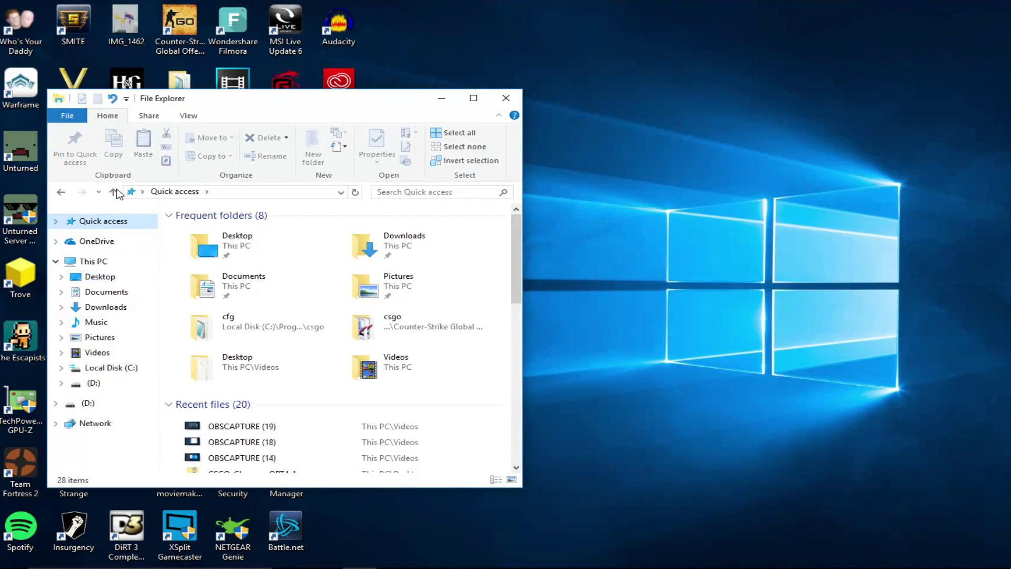
Maximize and restore the File Explorer window twice, move it across the desktop and make it narrower
{"action": "left_click", "coordinate": [473, 99]}
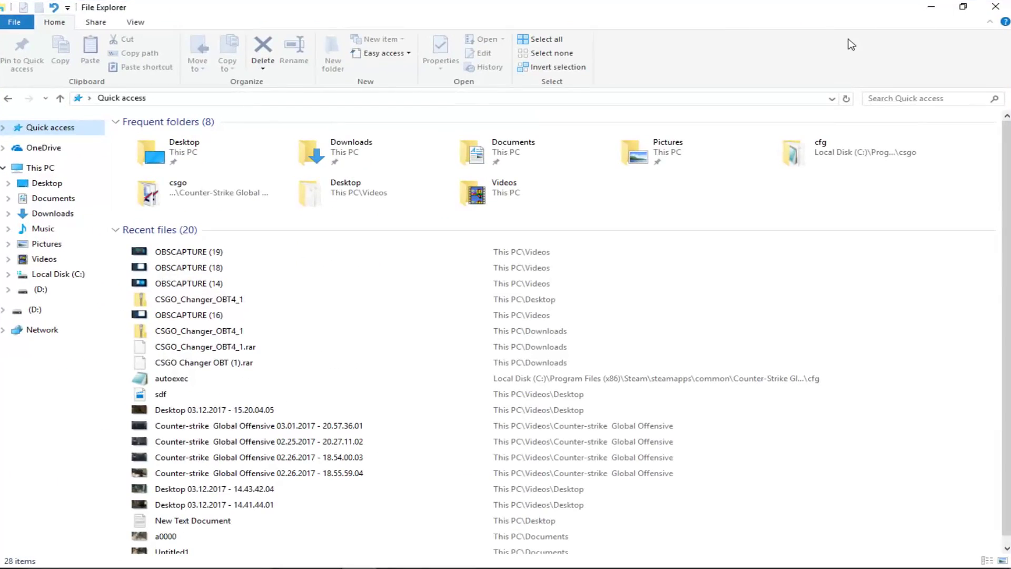
{"action": "left_click", "coordinate": [971, 8]}
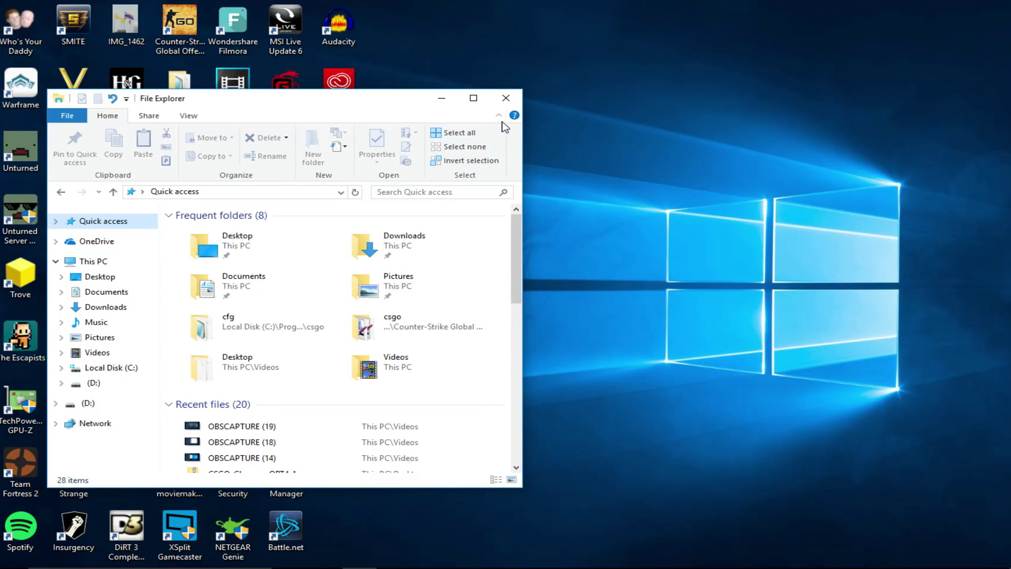
{"action": "left_click", "coordinate": [473, 98]}
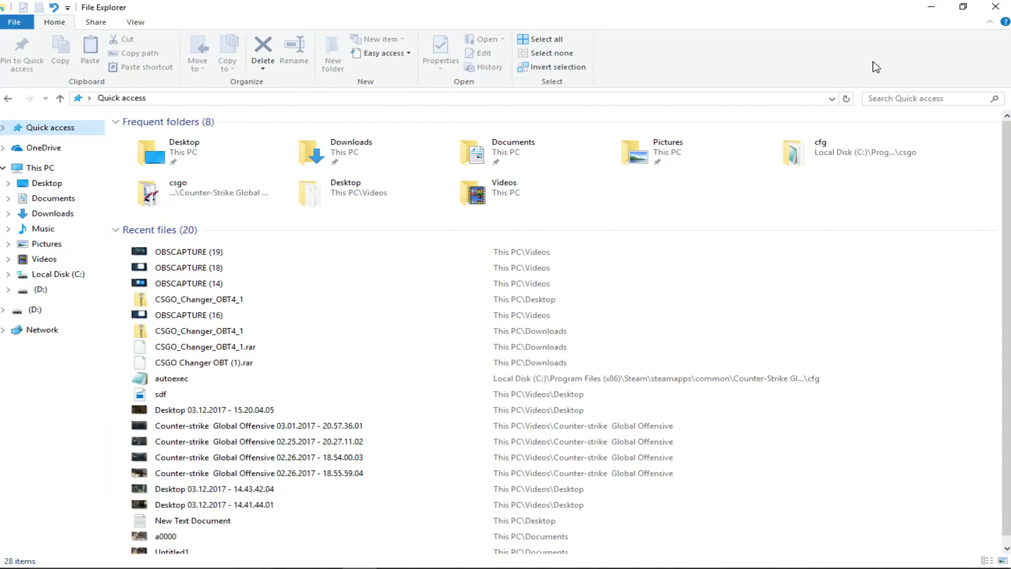
{"action": "left_click", "coordinate": [964, 7]}
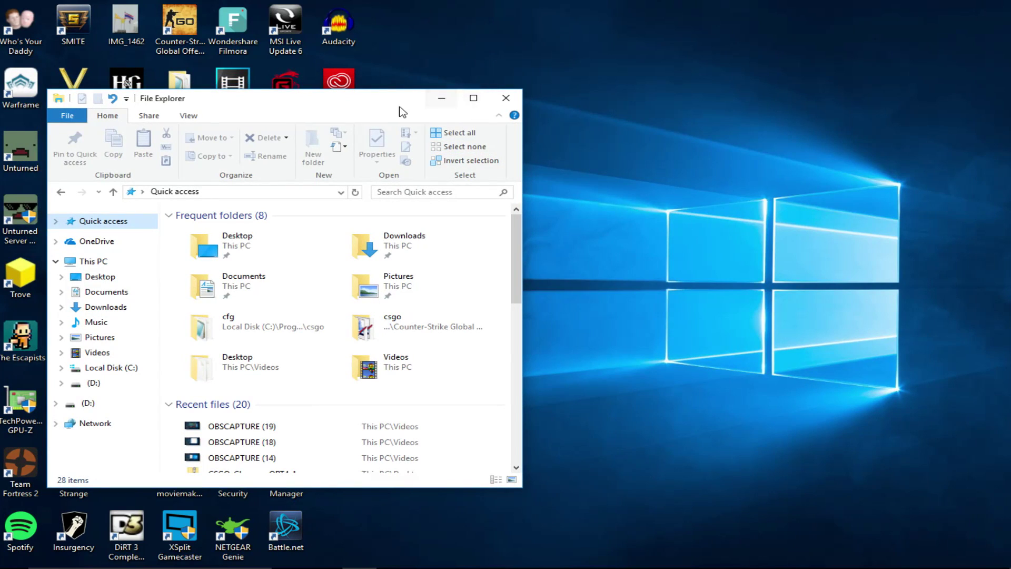
{"action": "left_click_drag", "start_coordinate": [387, 97], "coordinate": [528, 170]}
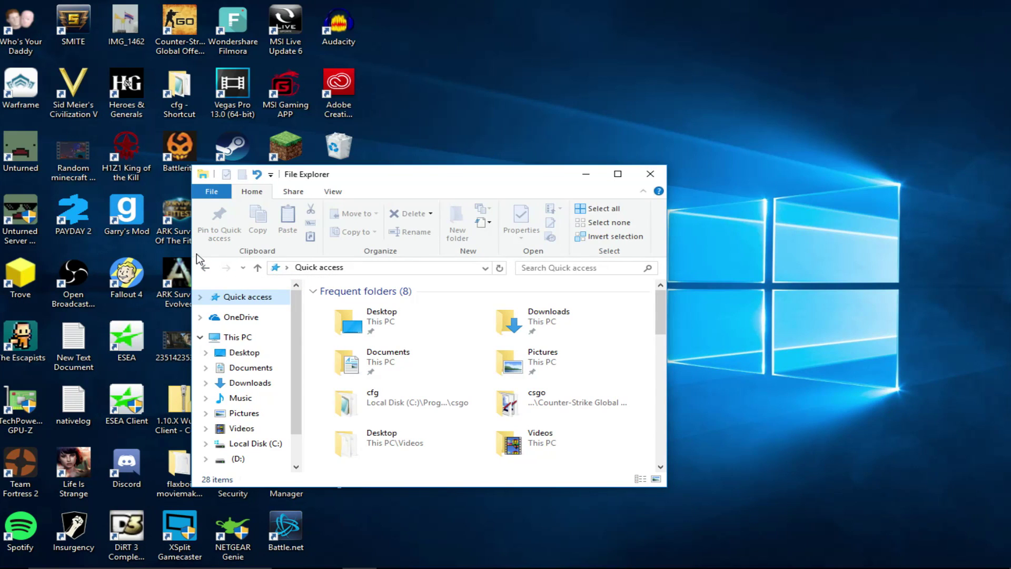
{"action": "left_click_drag", "start_coordinate": [192, 256], "coordinate": [420, 234]}
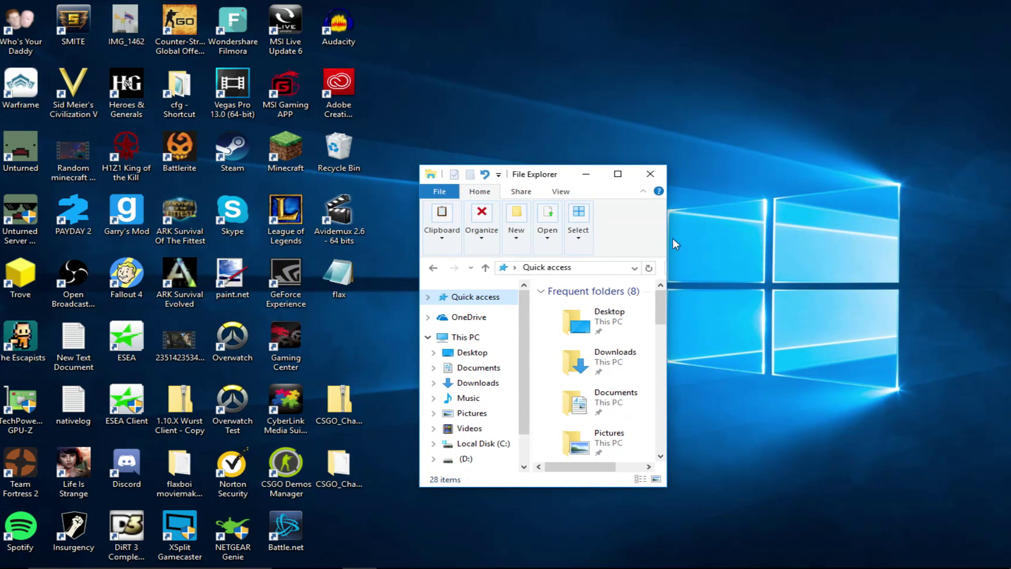